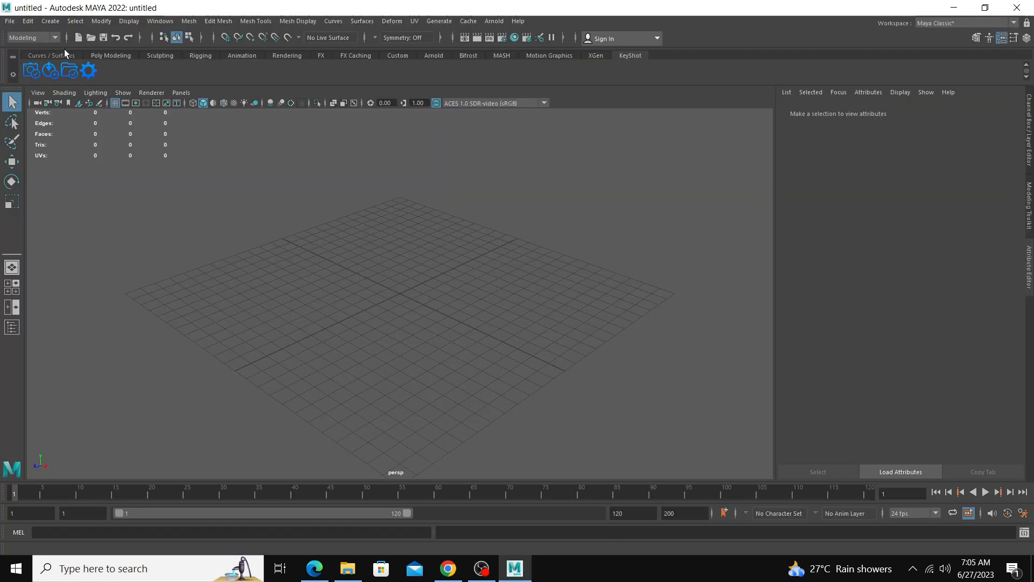
Step: Draw a polygon cylinder from the origin in the front view, about 0.43 in radius and 9.75 long along Z
click(91, 56)
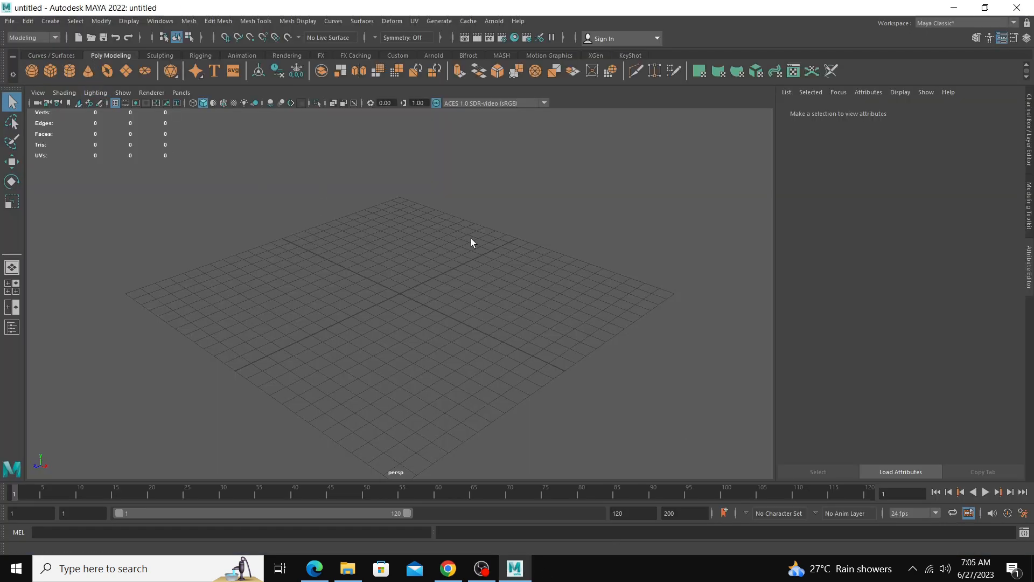
alt+middle_drag(433, 233, 447, 205)
scroll(365, 230, up, 1)
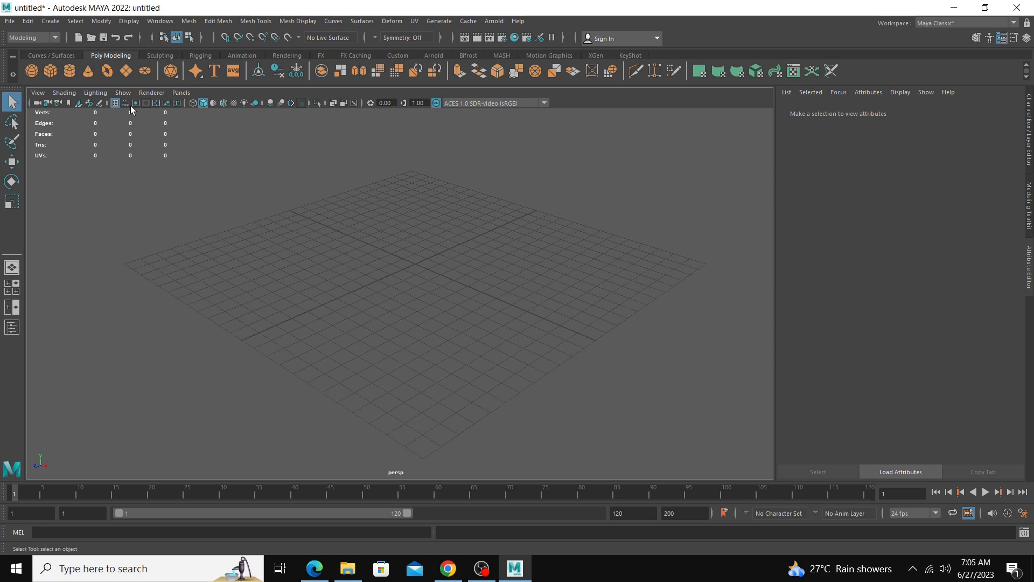
click(70, 71)
key(space)
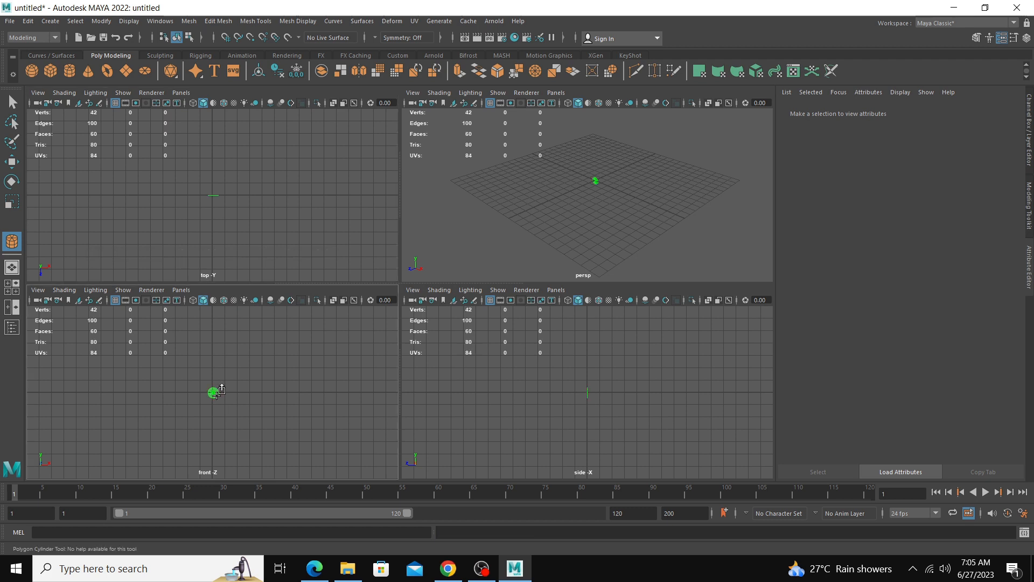
drag(215, 391, 243, 272)
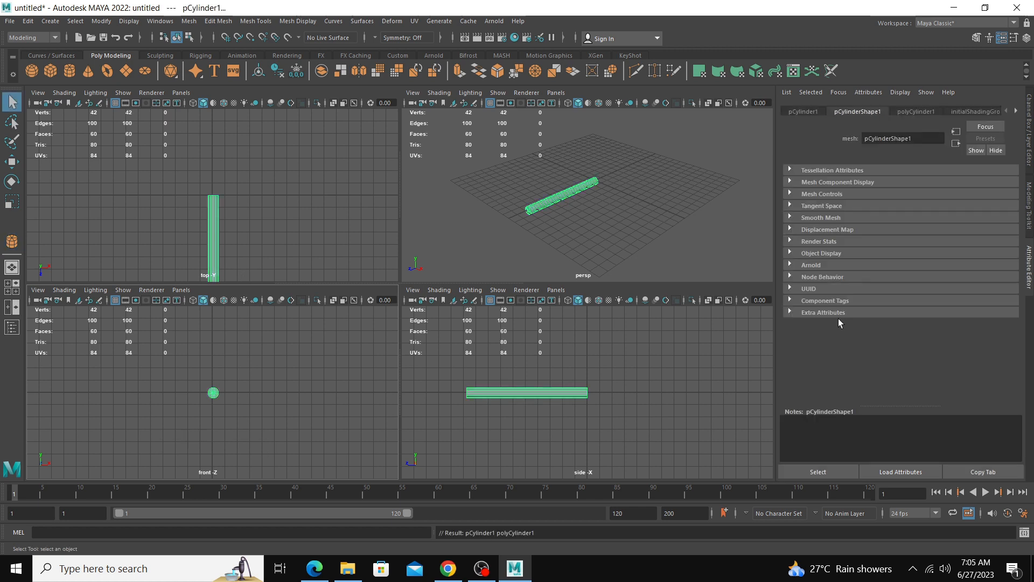
Step: Set the cylinder's height subdivisions to 10 and its cap subdivisions to 0
click(906, 112)
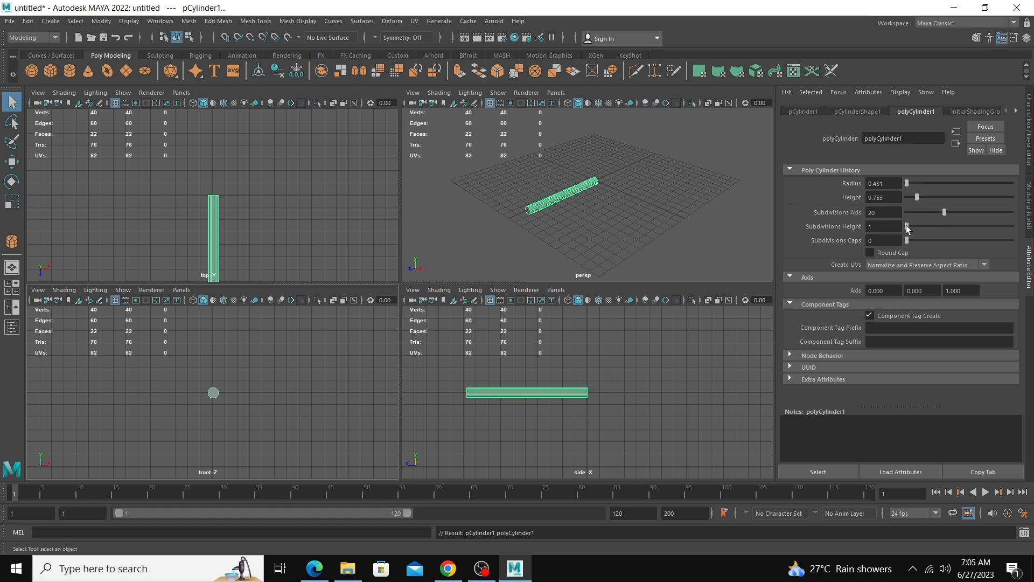
drag(908, 229, 916, 229)
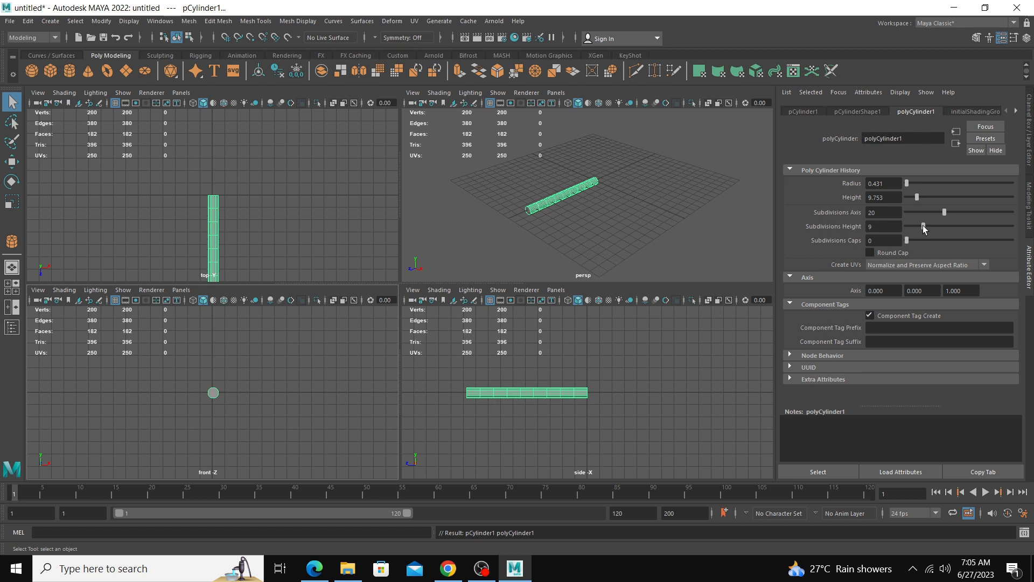
drag(922, 229, 925, 229)
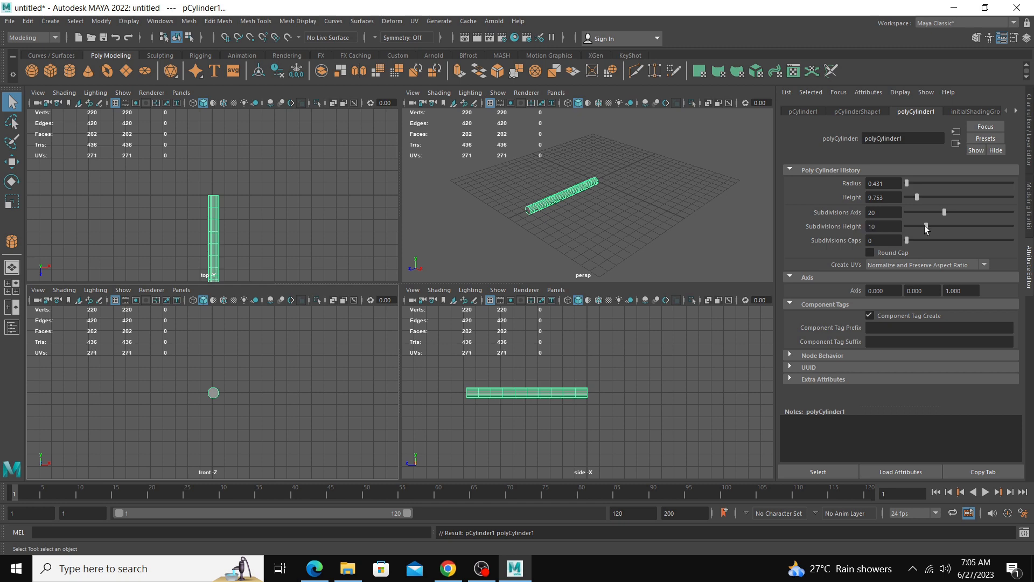
Step: Select all vertex rings between the cylinder's two ends and scale them up slightly, by about 1.07 in the last adjustment
key(space)
scroll(441, 372, up, 2)
alt+middle_drag(411, 323, 519, 323)
scroll(409, 304, up, 1)
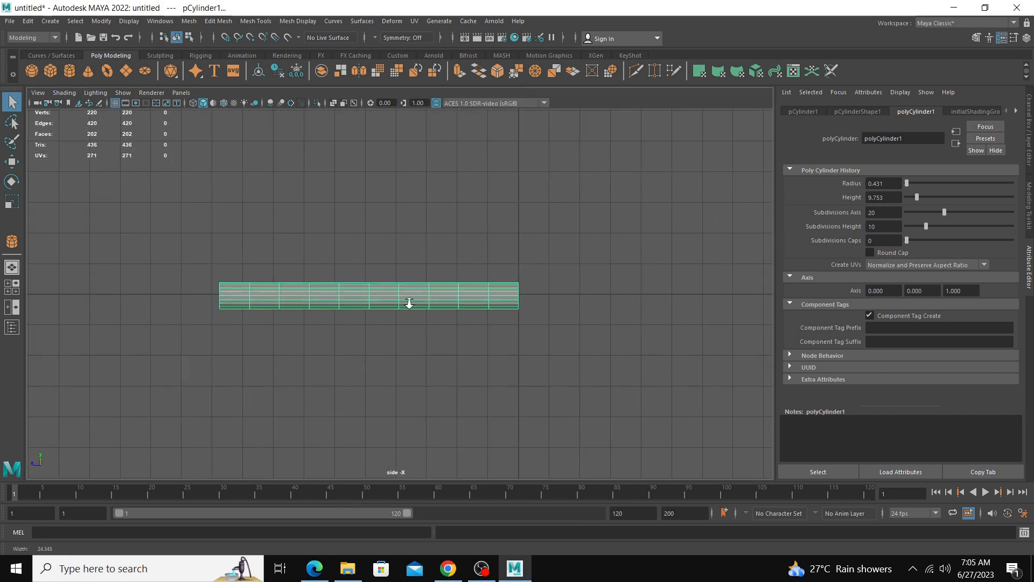
right_drag(384, 283, 301, 272)
drag(242, 255, 502, 341)
key(space)
key(r)
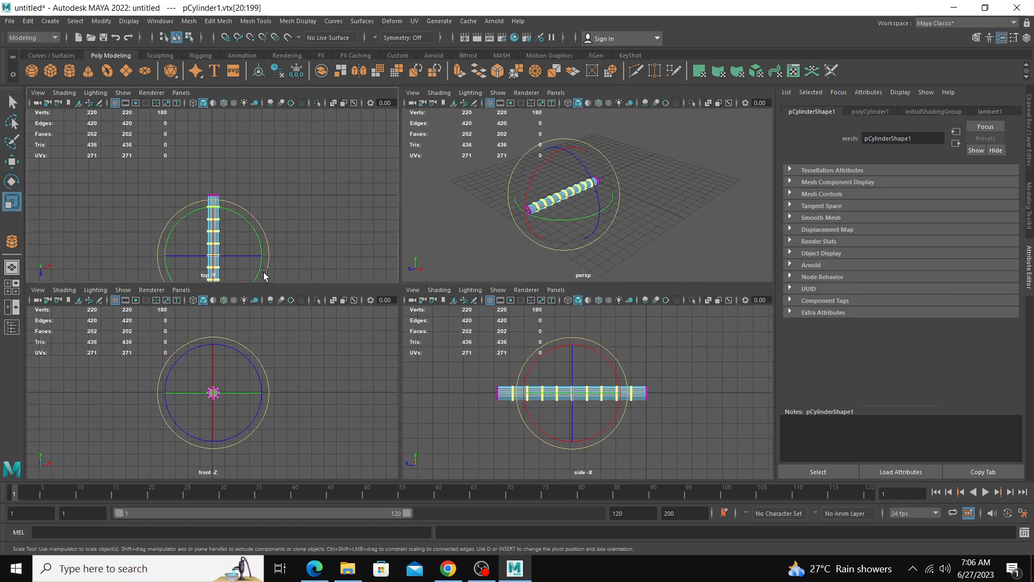
drag(214, 397, 221, 400)
key(ctrl+z)
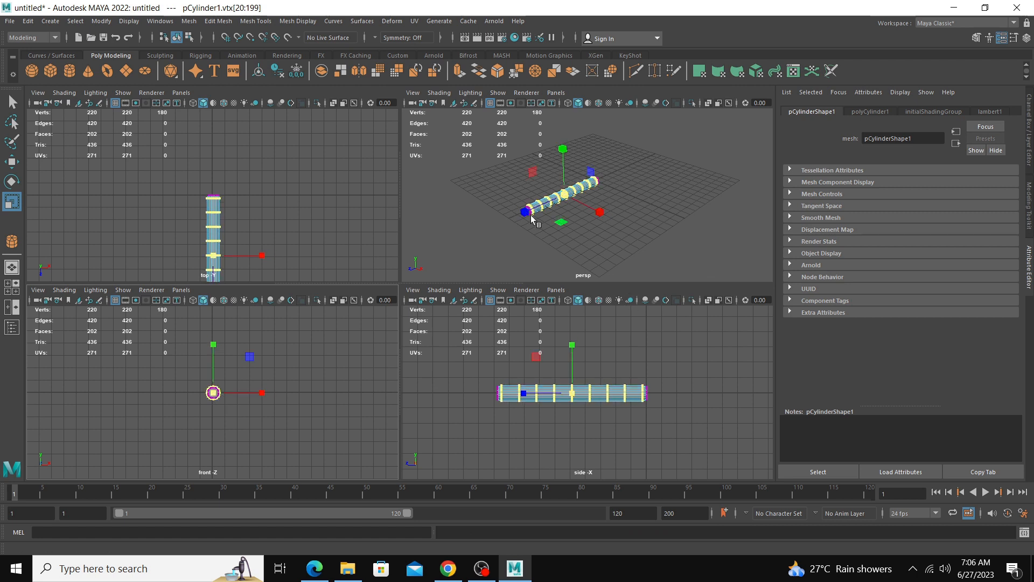
drag(531, 215, 526, 209)
click(570, 396)
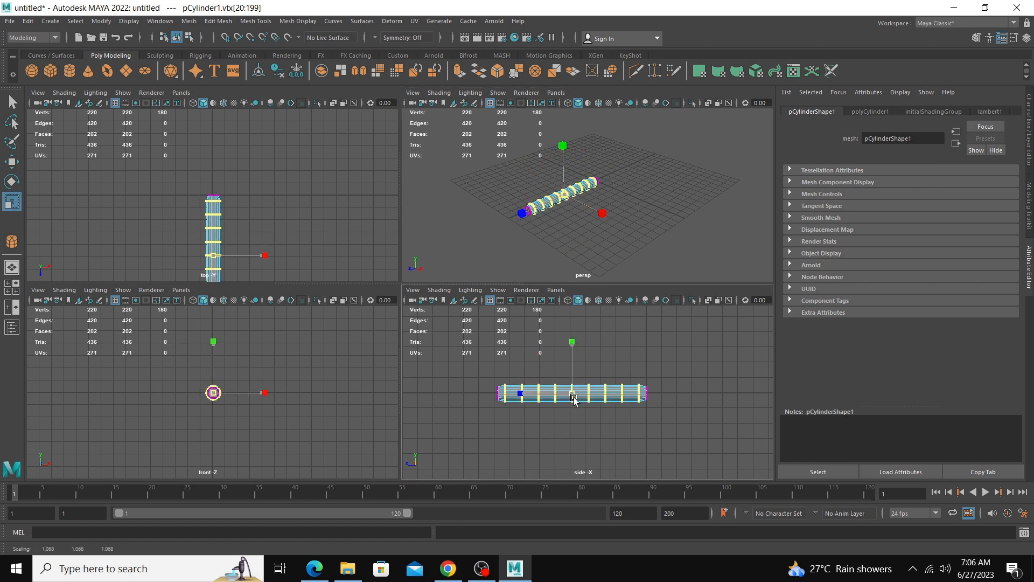
Step: Scale up progressively narrower groups of the middle vertex rings to bulge the cylinder toward its centre
drag(518, 372, 622, 429)
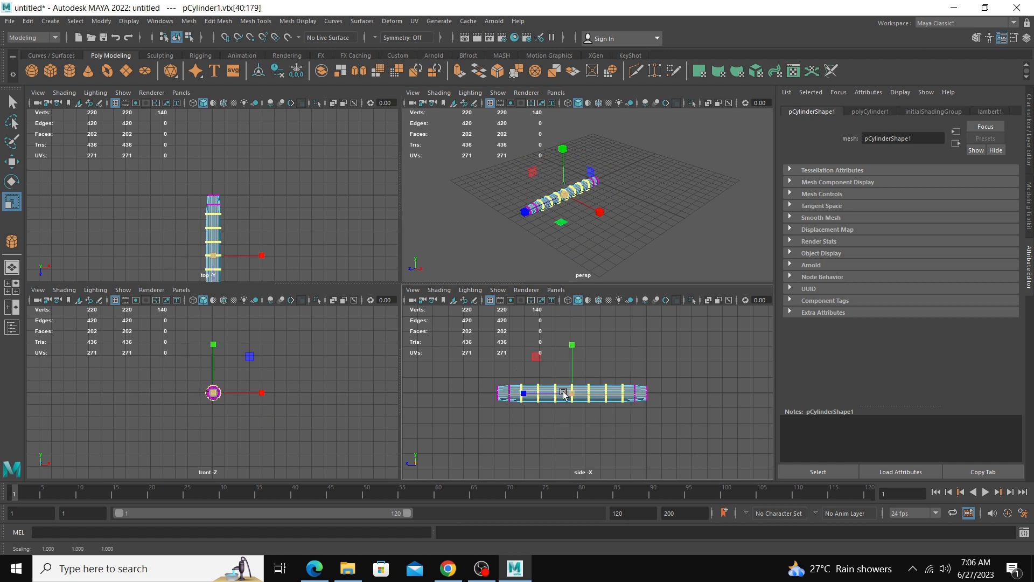
drag(523, 393, 608, 427)
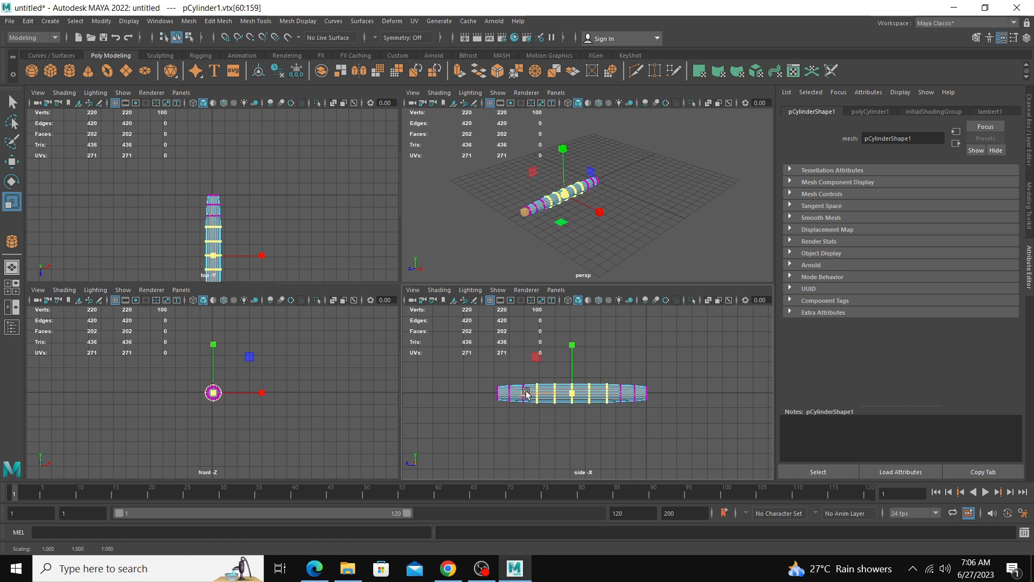
drag(522, 393, 571, 395)
Step: Return to object mode, scale the whole cylinder up uniformly by about 1.4, and shorten it along Z
click(619, 233)
key(space)
alt+drag(569, 255, 481, 267)
right_drag(376, 279, 455, 259)
scroll(491, 293, up, 2)
click(322, 276)
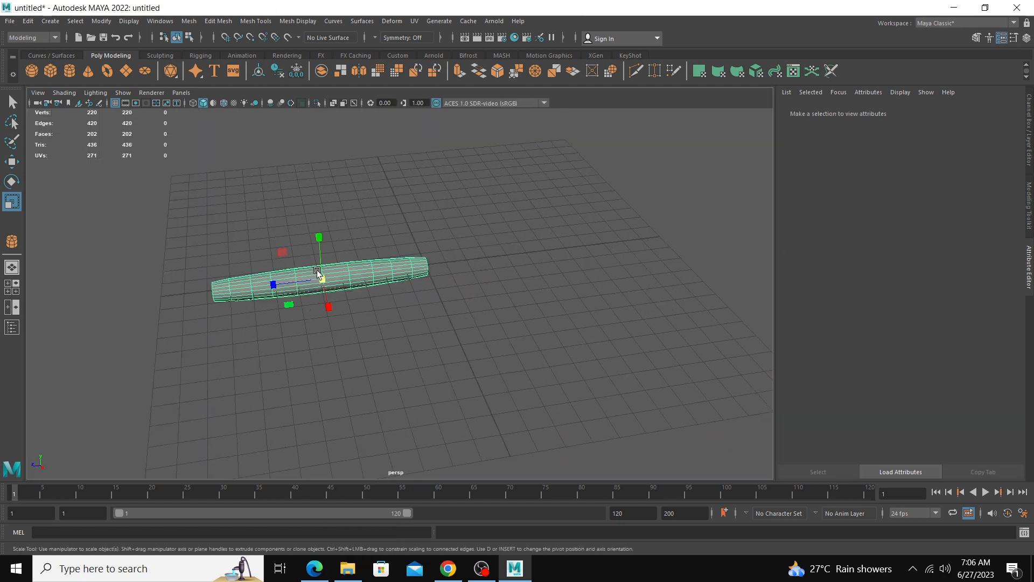
key(e)
key(r)
drag(324, 277, 338, 276)
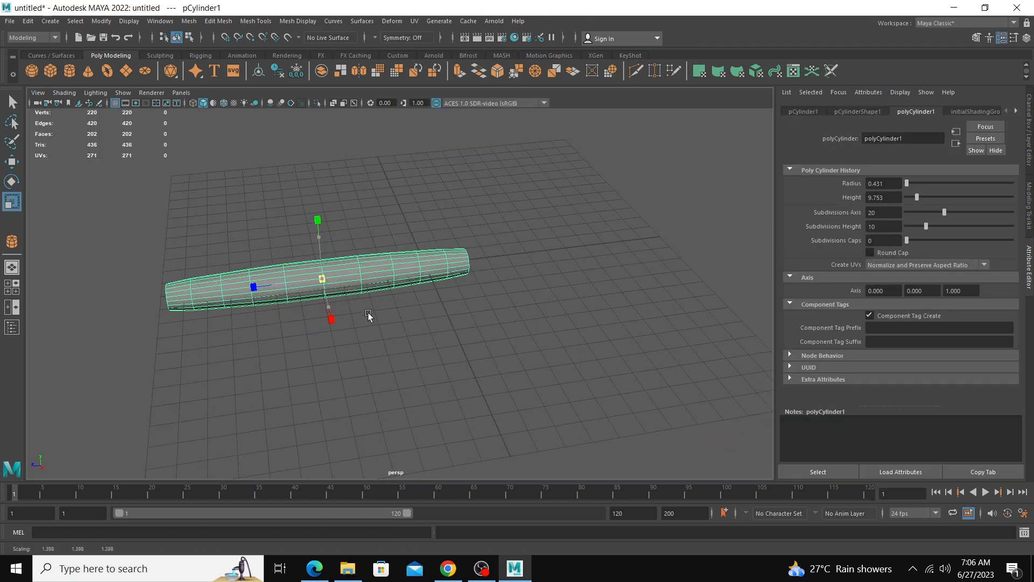
drag(277, 289, 297, 292)
click(369, 316)
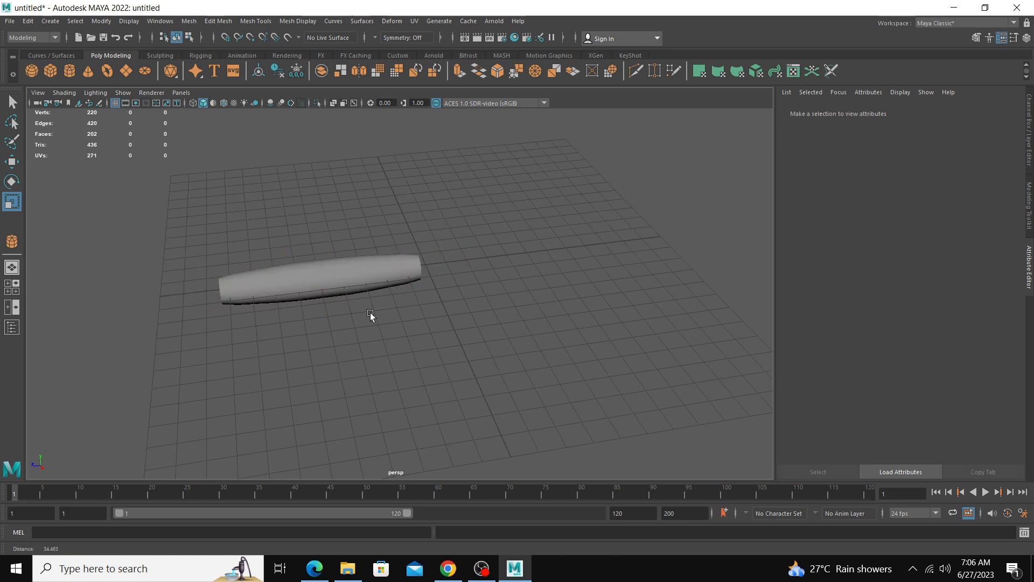
Step: Select the nine inner edge loops around the cylinder and bevel them with a fraction of 0.2
alt+drag(369, 316, 325, 284)
click(325, 284)
right_drag(326, 277, 323, 245)
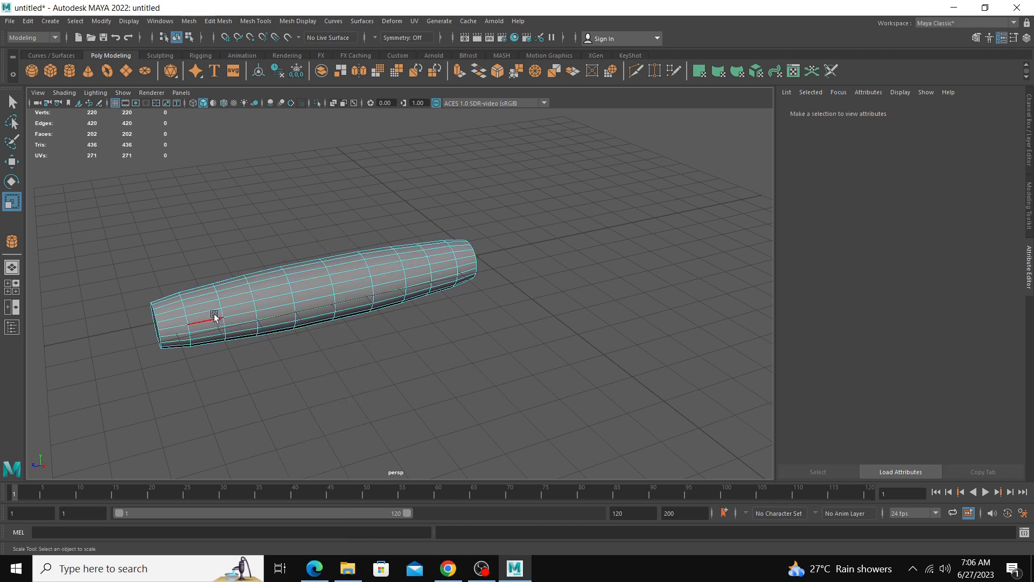
mouse_move(186, 311)
alt+mouse_down()
mouse_move(203, 327)
mouse_move(174, 303)
alt+mouse_up()
double_click(172, 302)
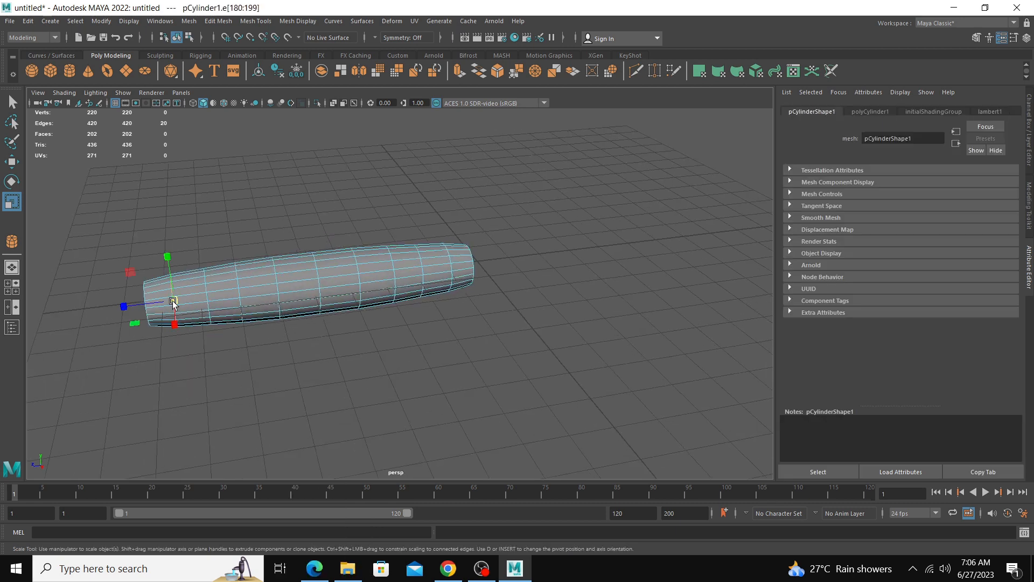
shift+double_click(204, 297)
shift+double_click(241, 291)
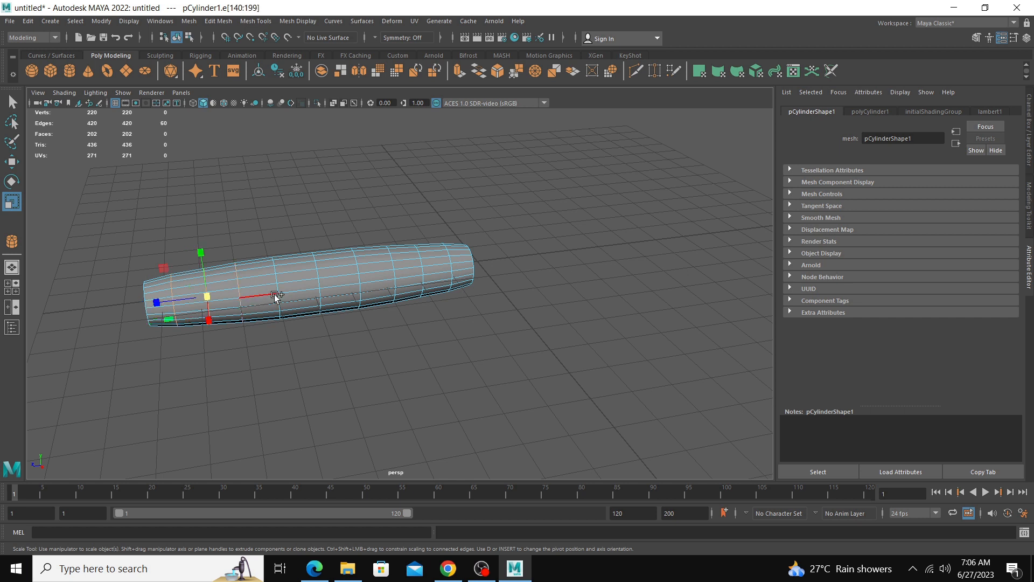
shift+double_click(303, 291)
shift+double_click(320, 283)
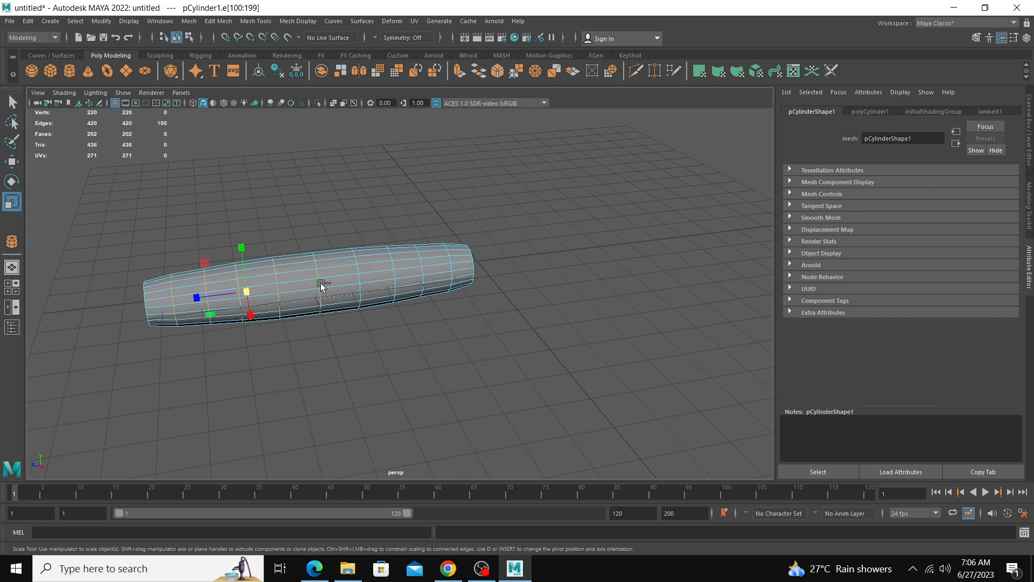
shift+double_click(359, 276)
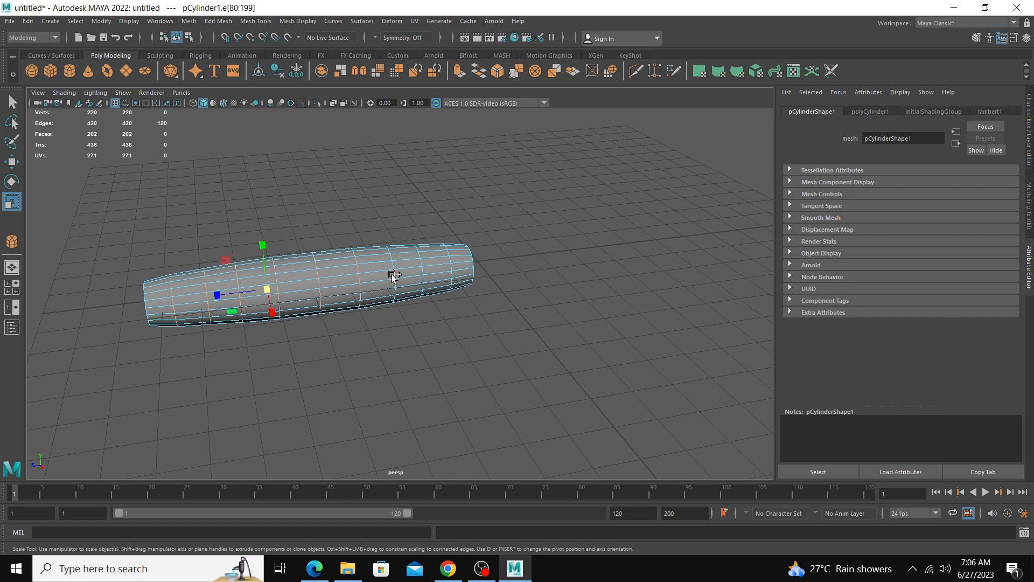
shift+double_click(392, 276)
shift+double_click(422, 270)
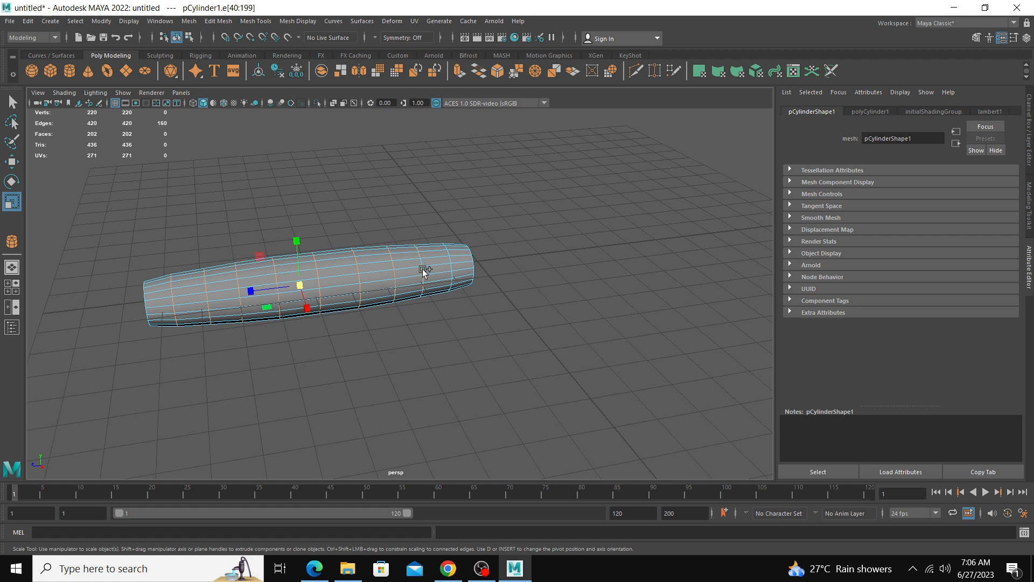
shift+double_click(451, 267)
shift+right_click(451, 266)
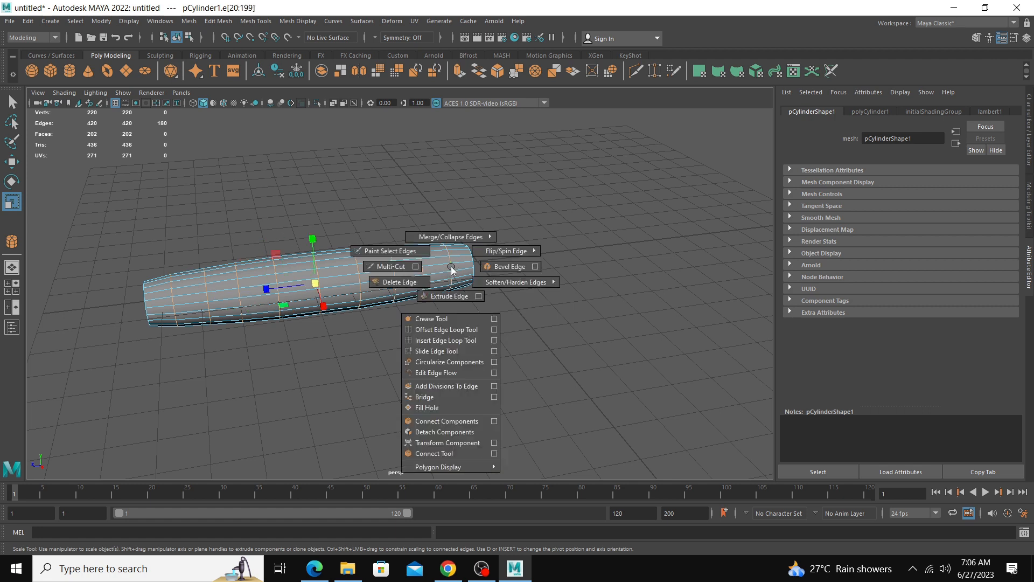
click(508, 269)
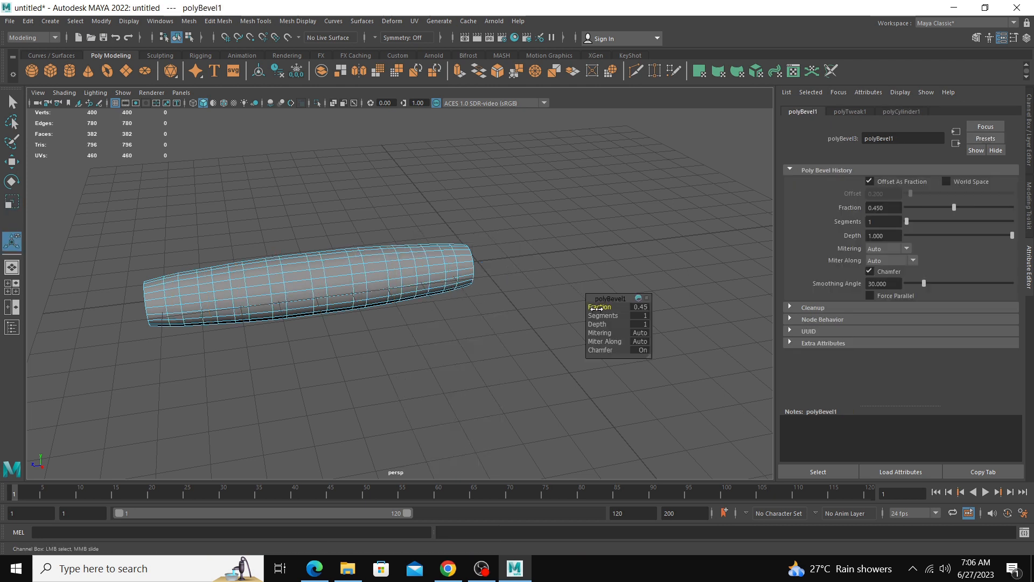
drag(599, 308, 587, 310)
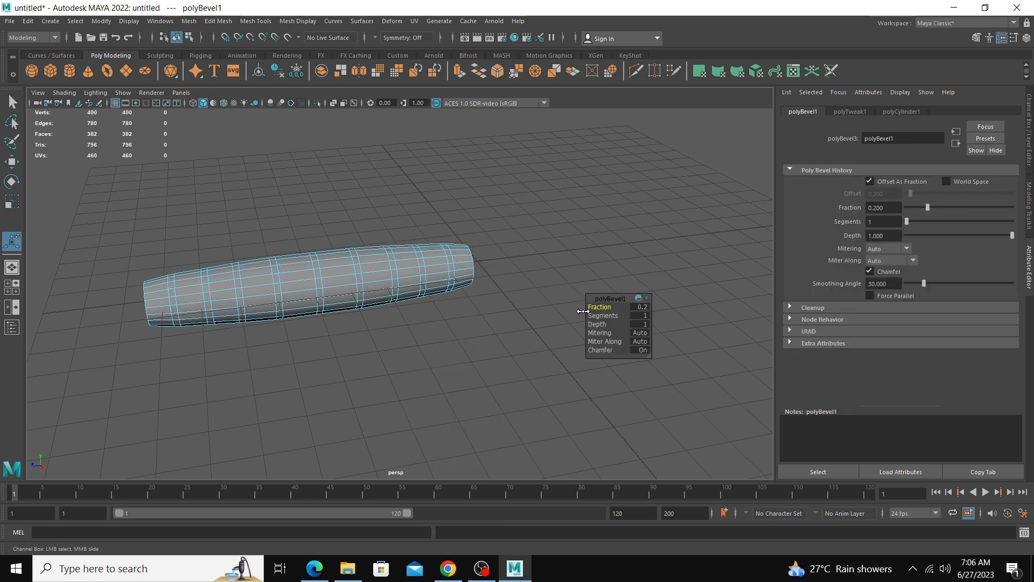
click(424, 330)
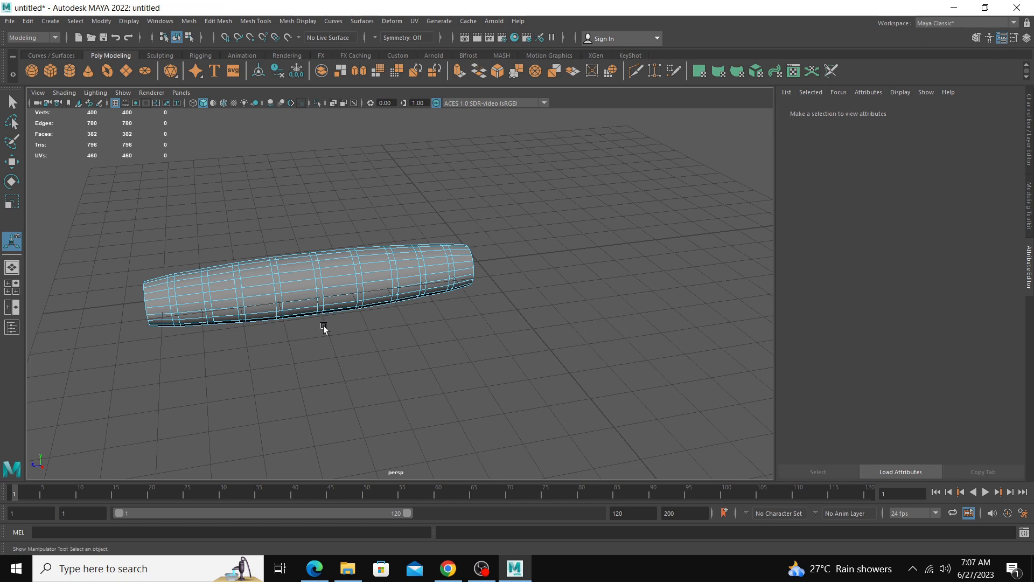
Step: Select the nine narrow face loops made by the bevel and extrude them inward with a thickness of -0.05
scroll(323, 331, up, 3)
right_drag(105, 274, 107, 301)
click(99, 306)
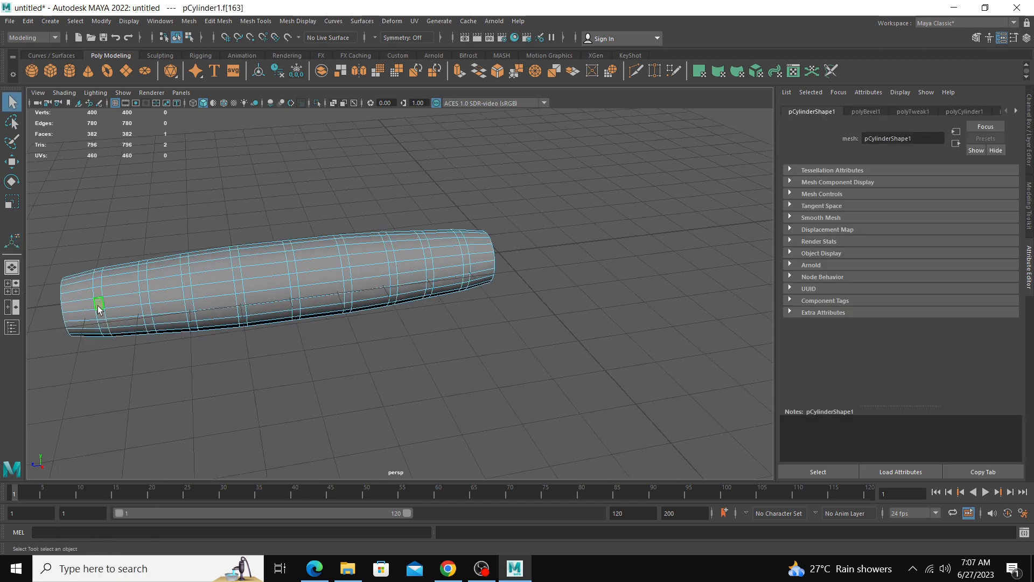
shift+double_click(101, 311)
shift+click(144, 299)
shift+double_click(145, 309)
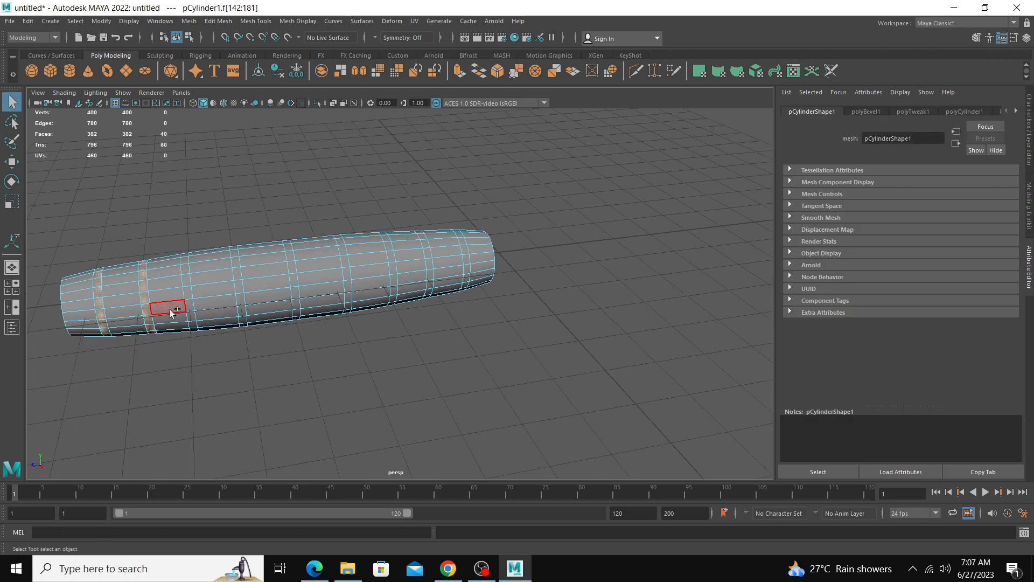
shift+double_click(190, 298)
shift+click(248, 296)
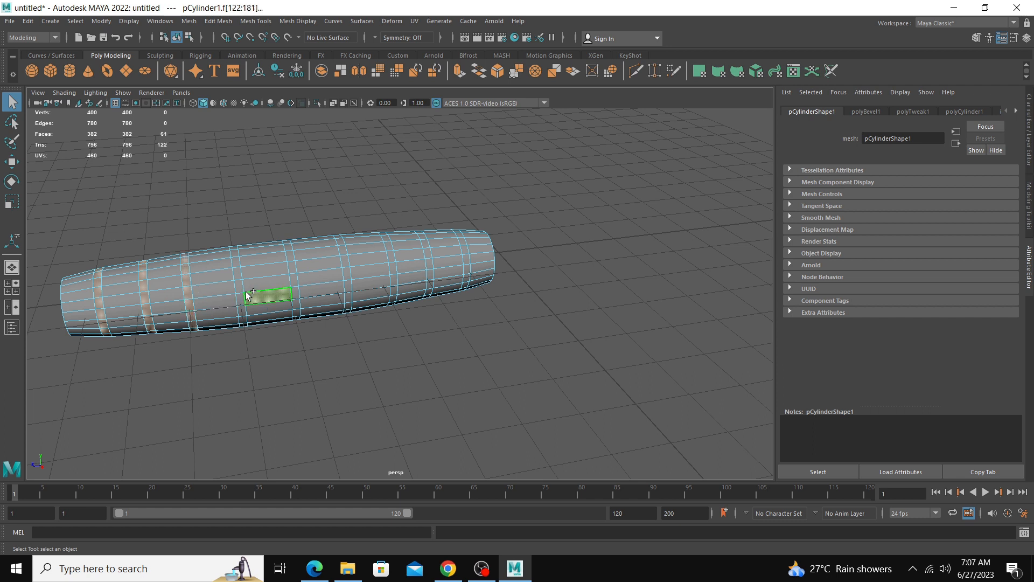
key(ctrl+z)
shift+double_click(240, 297)
shift+double_click(237, 287)
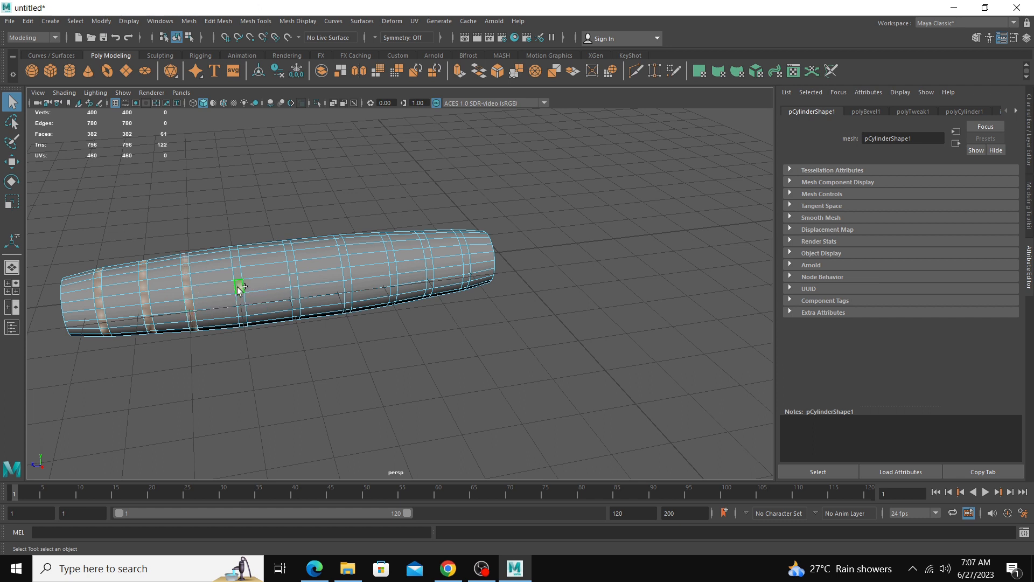
shift+double_click(239, 293)
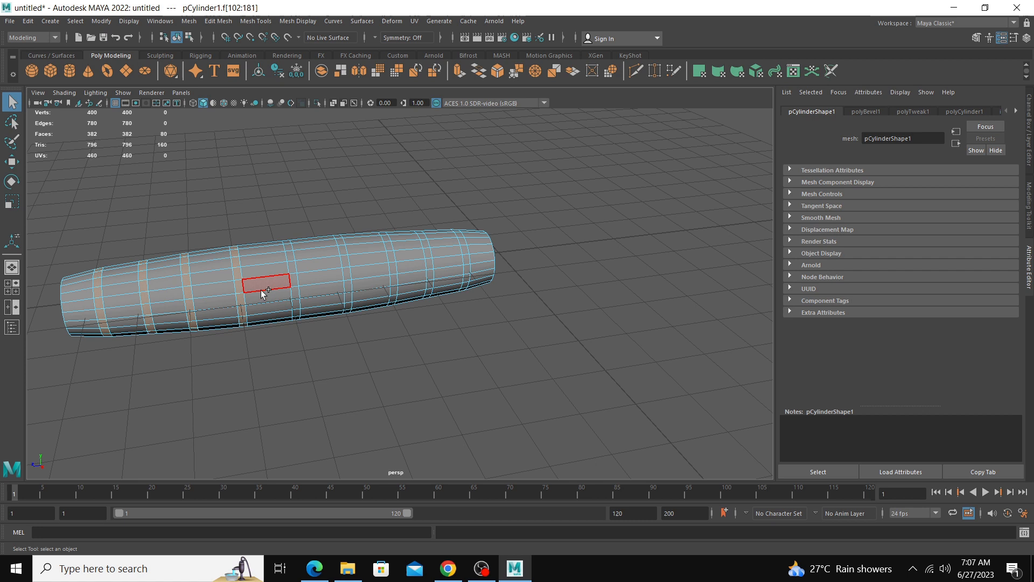
shift+double_click(294, 282)
shift+double_click(348, 276)
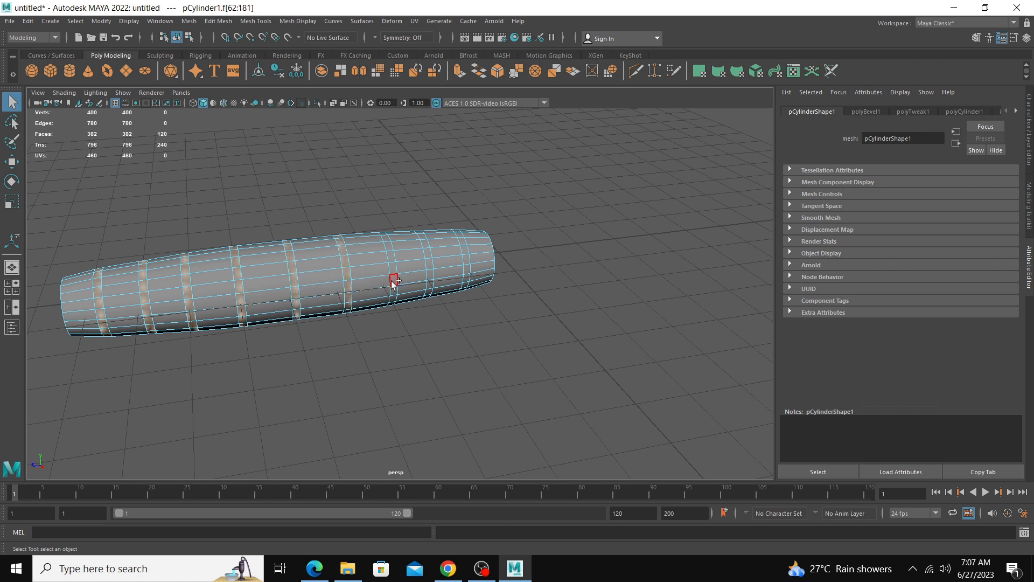
shift+double_click(392, 272)
shift+double_click(429, 273)
shift+double_click(466, 264)
shift+right_click(466, 263)
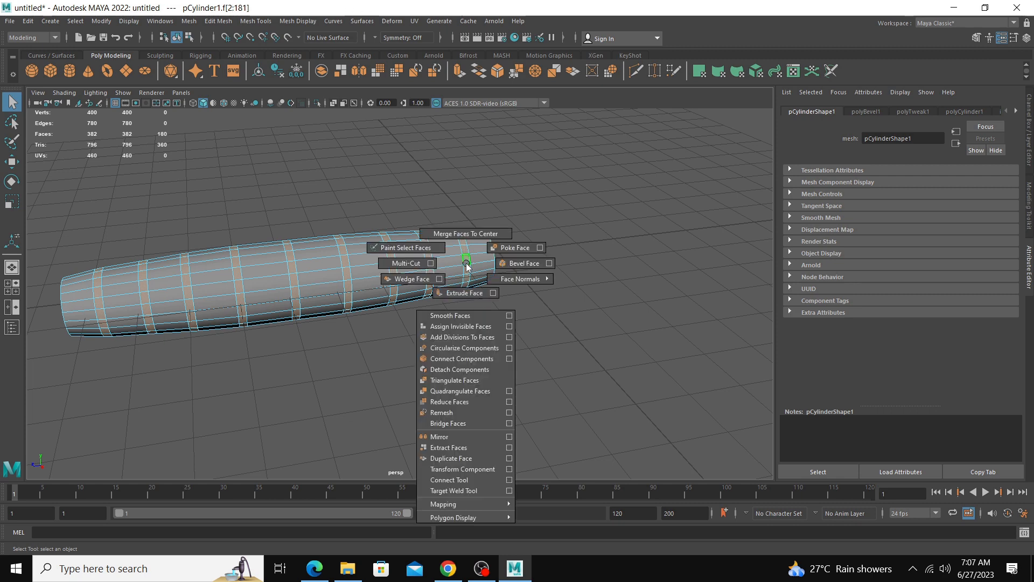
click(460, 293)
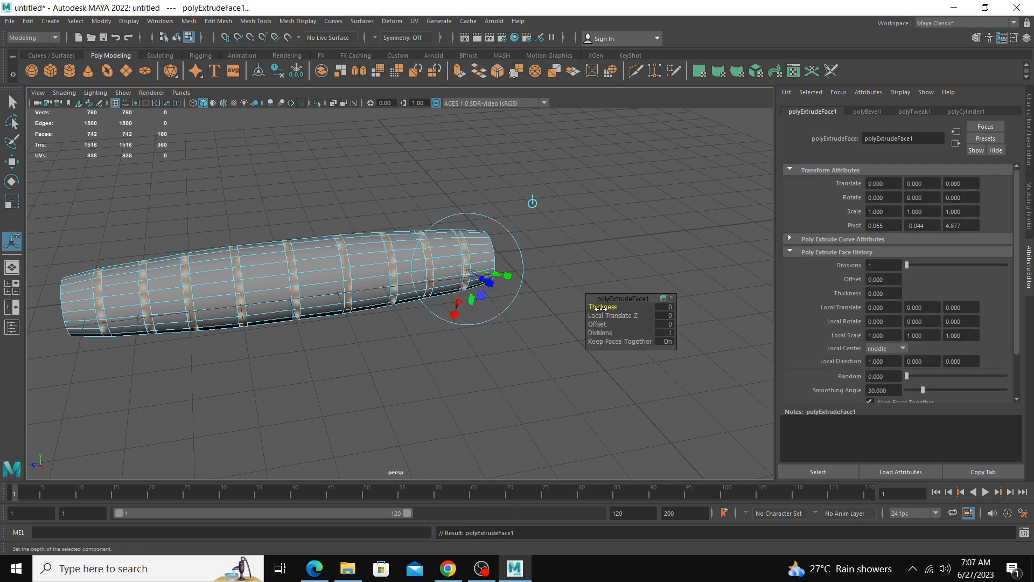
drag(598, 307, 596, 308)
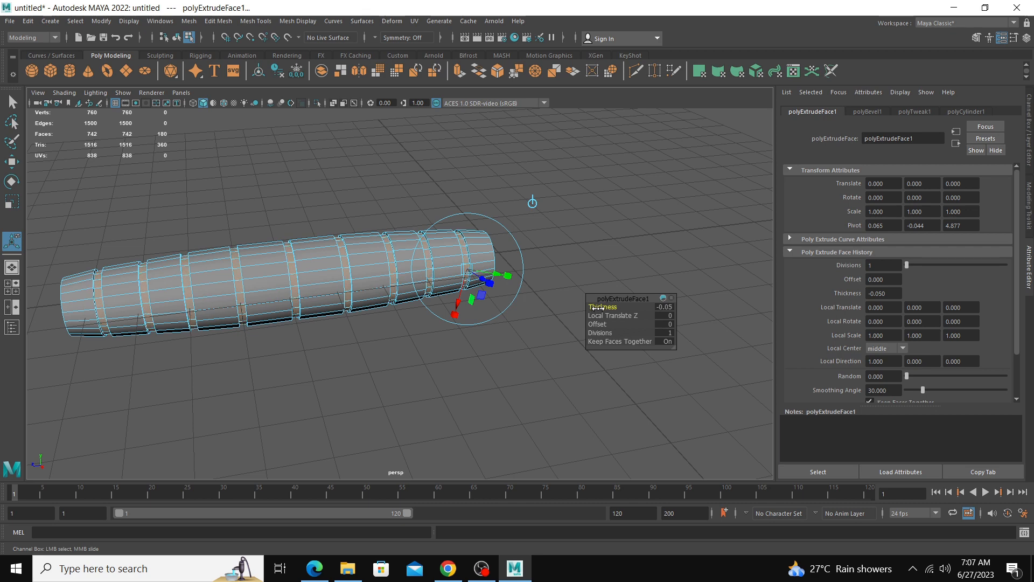
Step: Select the cap face at the near end of the barrel, scale it down slightly, and extrude it outward along Z
right_drag(315, 267, 382, 250)
click(433, 393)
alt+drag(432, 396, 305, 307)
click(291, 295)
right_drag(302, 283, 302, 323)
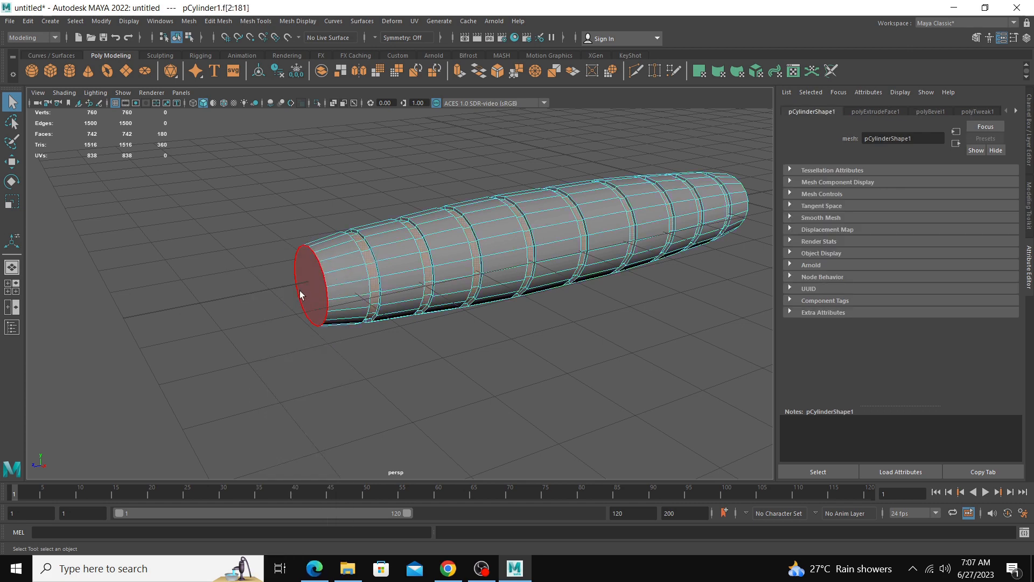
click(300, 291)
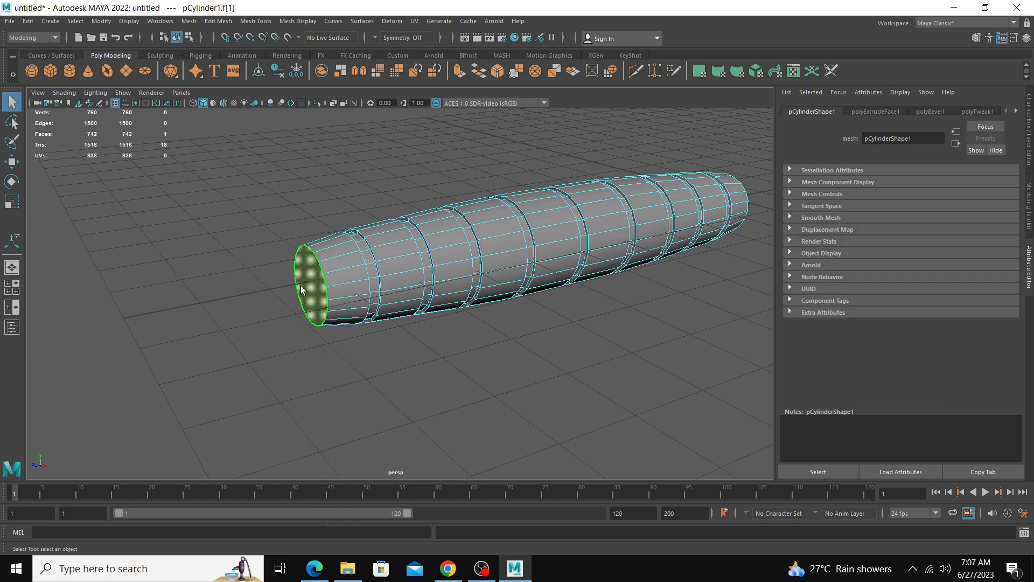
key(r)
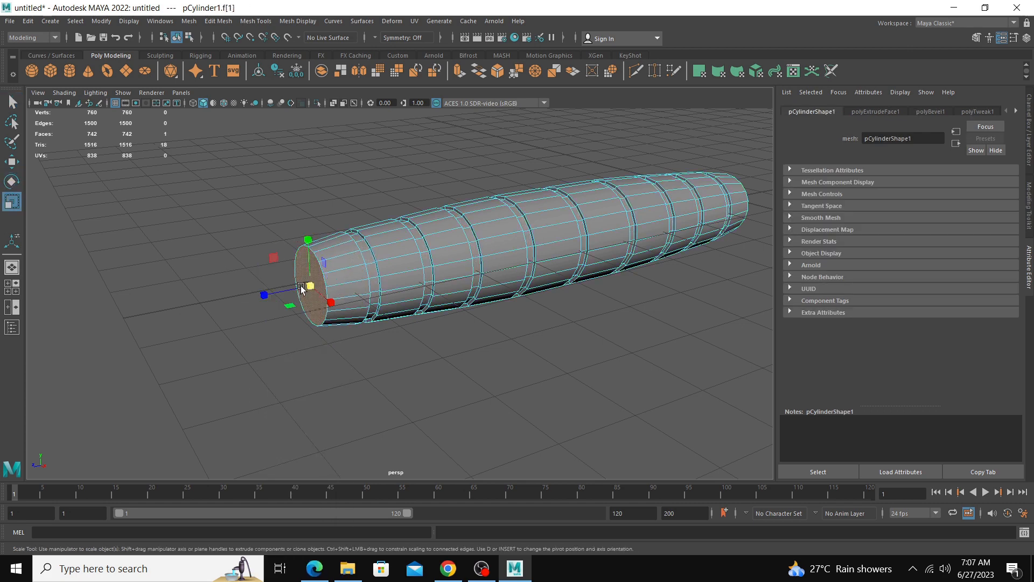
drag(308, 287, 236, 308)
key(ctrl+e)
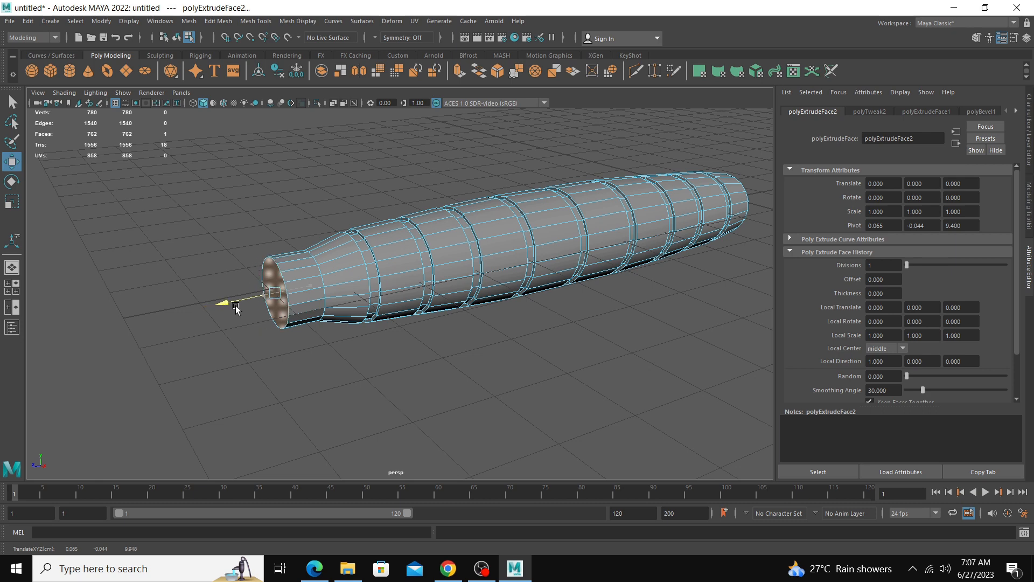
Step: Select the face loop around the new end section and extrude it outward with a thickness of 0.25 to form a collar
click(300, 287)
shift+double_click(301, 288)
shift+right_drag(299, 290, 377, 318)
drag(602, 306, 612, 307)
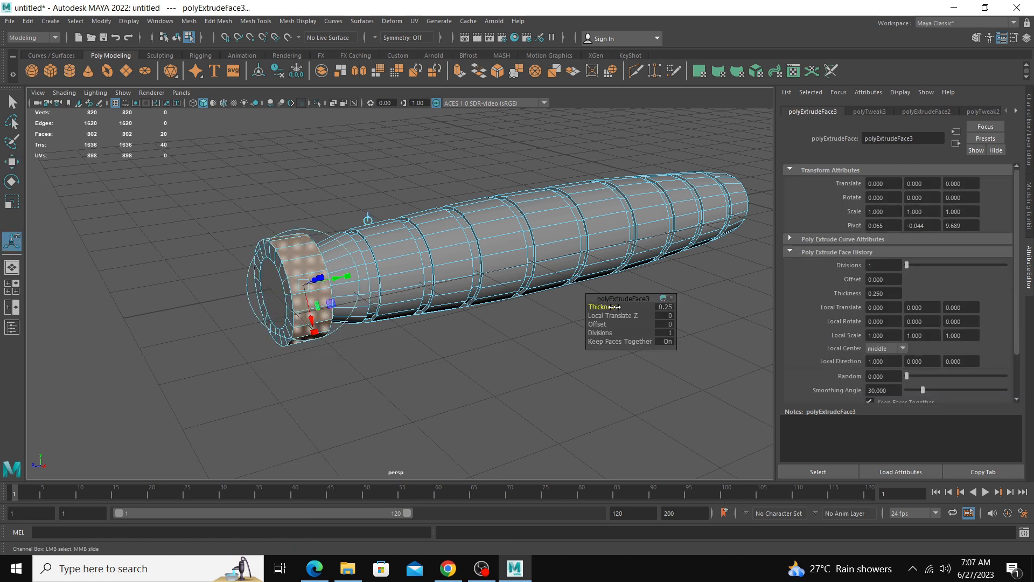
Step: Bevel the collar's outer edge loop on the side facing the grooved barrel, using additional segments
click(508, 388)
alt+drag(507, 388, 308, 364)
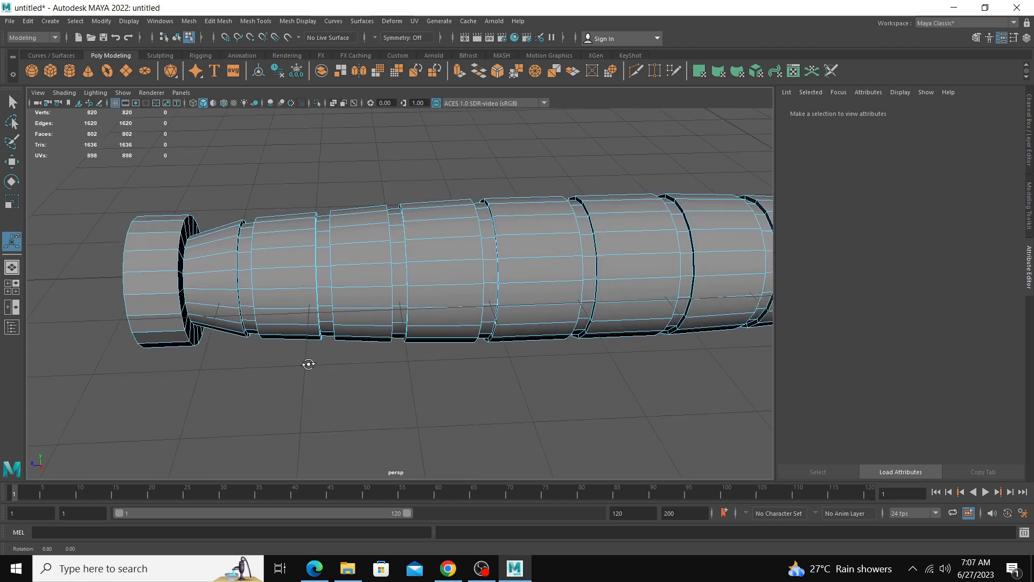
key(q)
scroll(343, 377, up, 2)
right_drag(142, 244, 139, 236)
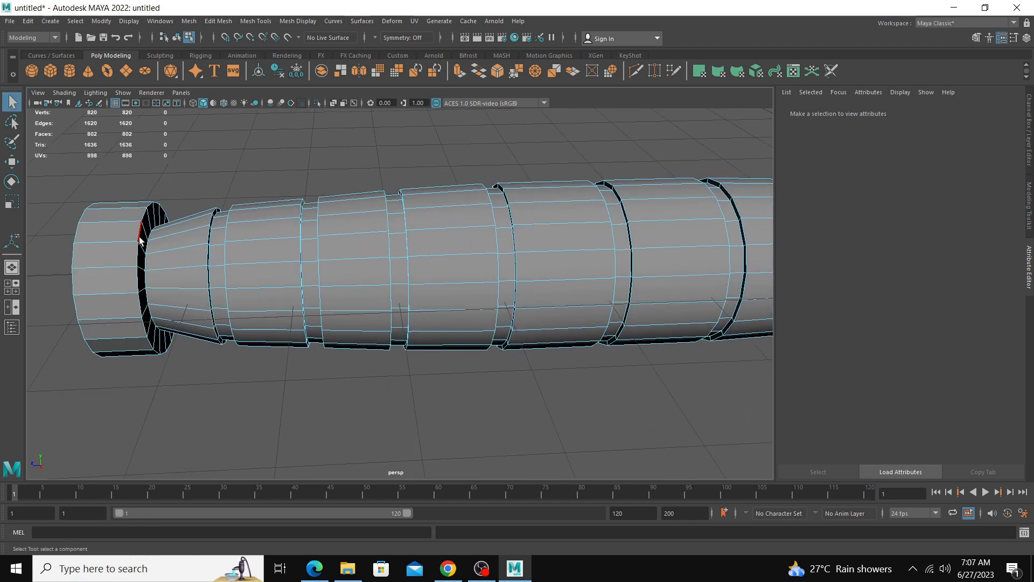
double_click(140, 239)
shift+right_click(139, 237)
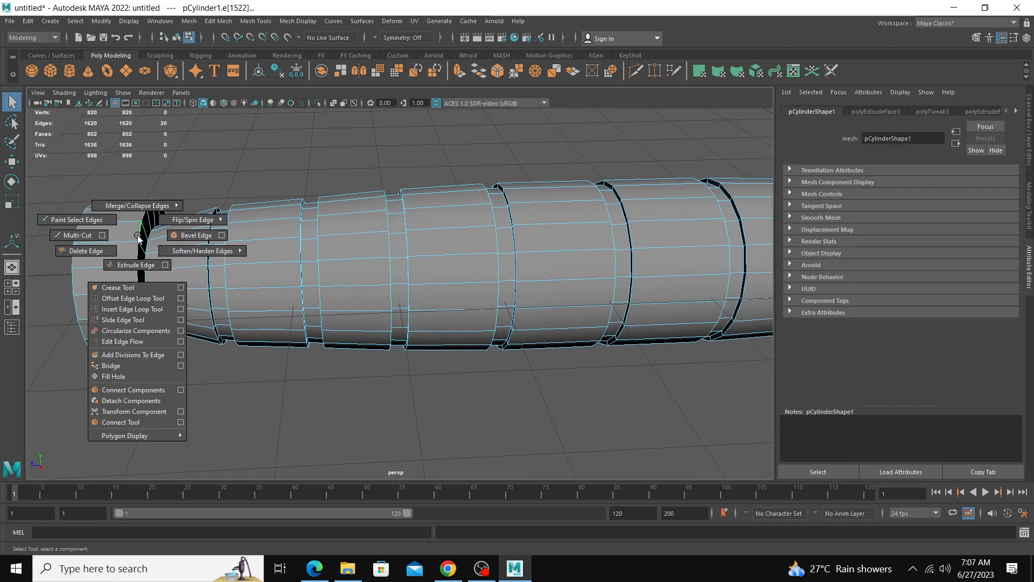
click(182, 241)
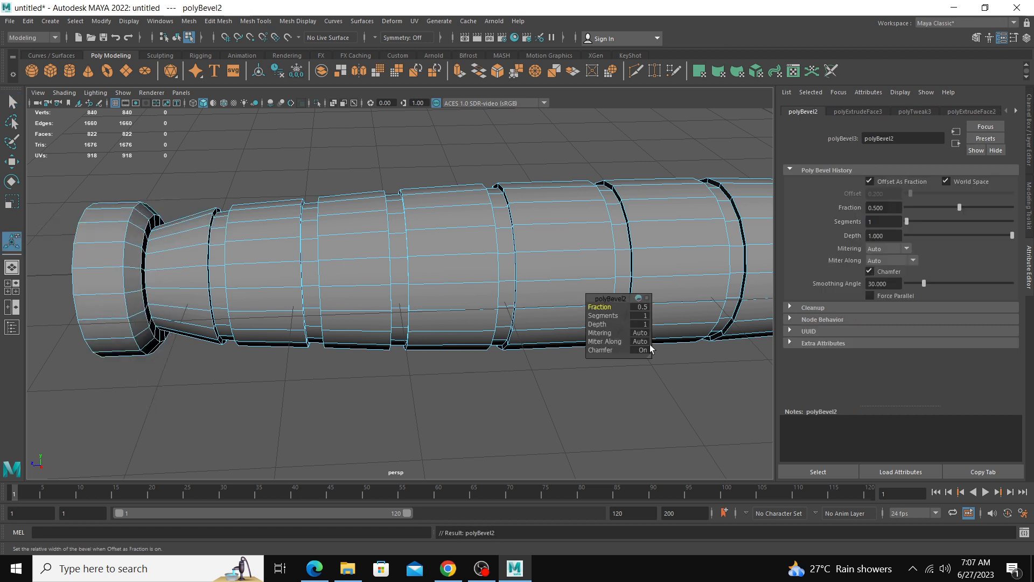
drag(593, 306, 611, 316)
Step: Return to object mode, preview the whole mesh smoothed, and switch back to the unsmoothed display
right_drag(88, 209, 177, 192)
click(226, 171)
scroll(430, 303, down, 5)
alt+middle_drag(431, 302, 394, 293)
click(393, 293)
key(r)
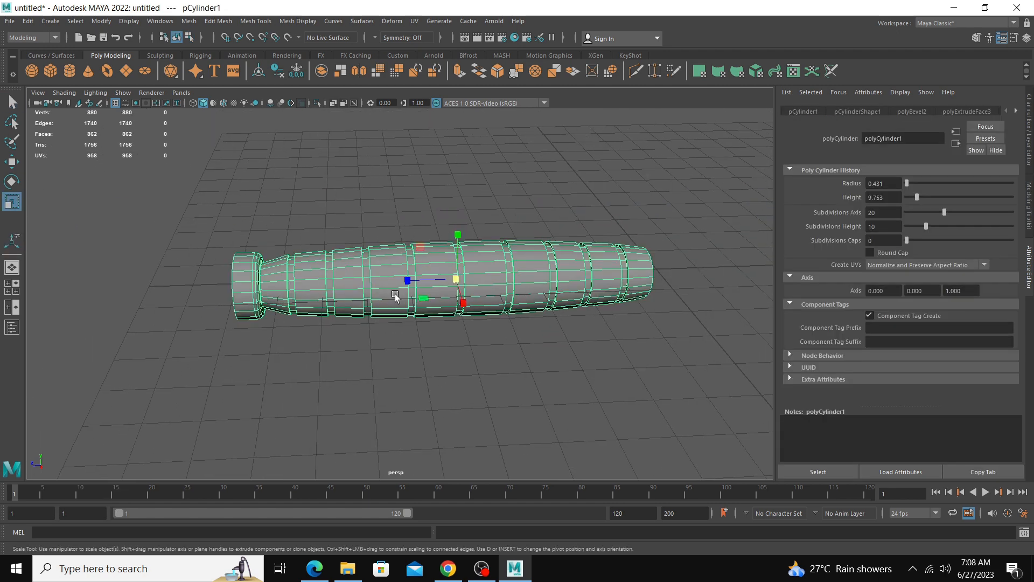
key(3)
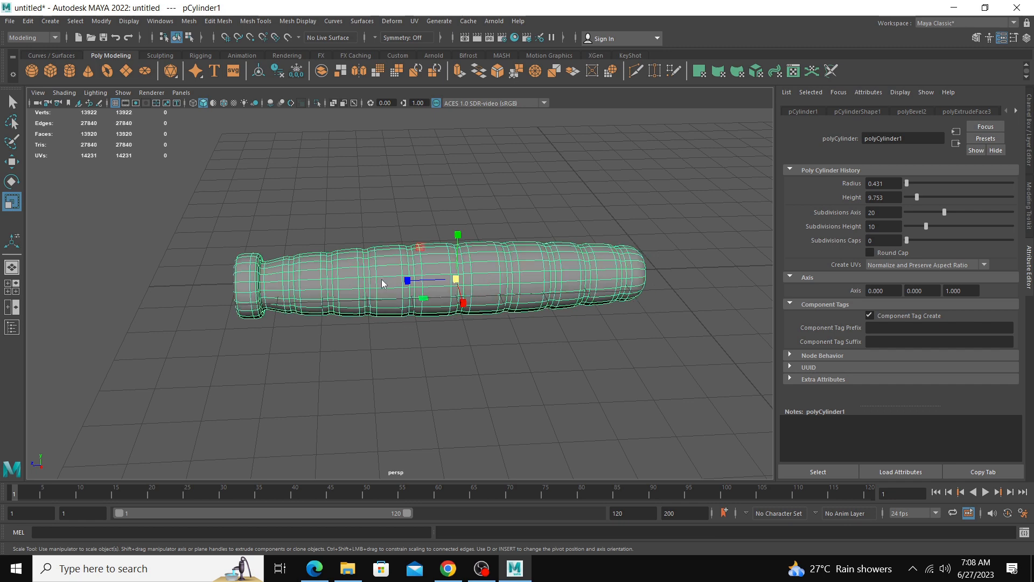
click(423, 223)
alt+right_drag(479, 225, 114, 179)
alt+right_drag(183, 207, 495, 304)
click(374, 284)
key(1)
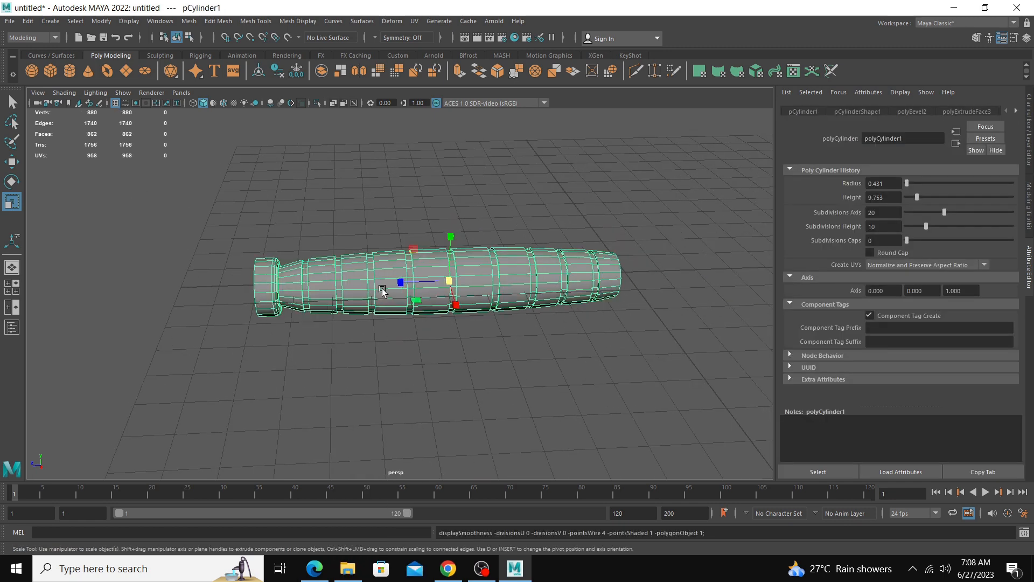
Step: Move the whole object along negative Z toward the grid's centre
key(w)
drag(400, 285, 515, 279)
click(549, 357)
alt+right_drag(548, 355, 404, 338)
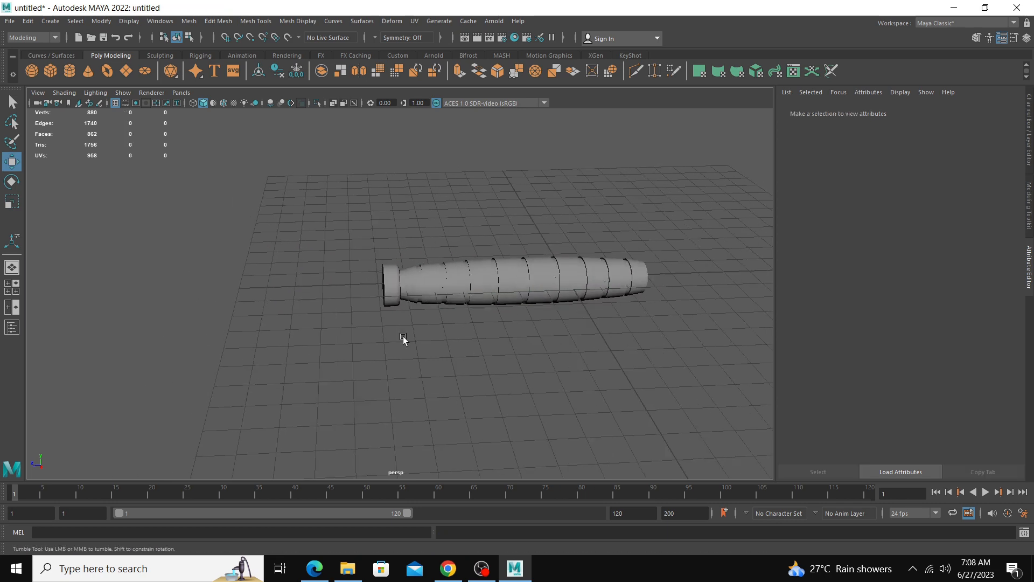
alt+drag(403, 338, 413, 335)
alt+right_drag(385, 331, 423, 330)
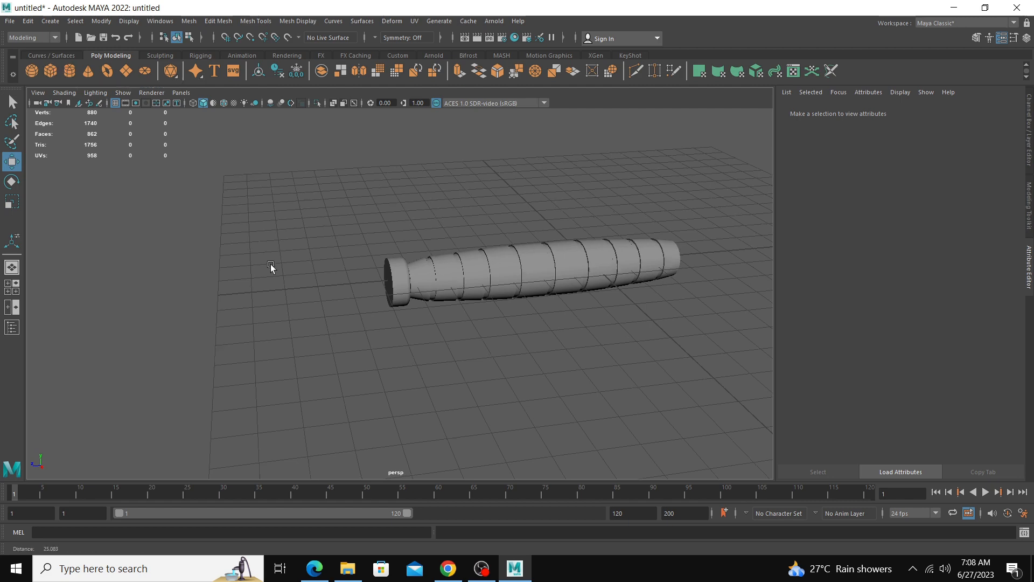
Step: Select the collar's end cap and its surrounding ring of faces, and extrude them outward along Z into a long sleeve
alt+right_drag(268, 263, 384, 281)
click(383, 281)
alt+drag(383, 281, 399, 270)
right_drag(399, 270, 422, 266)
click(421, 266)
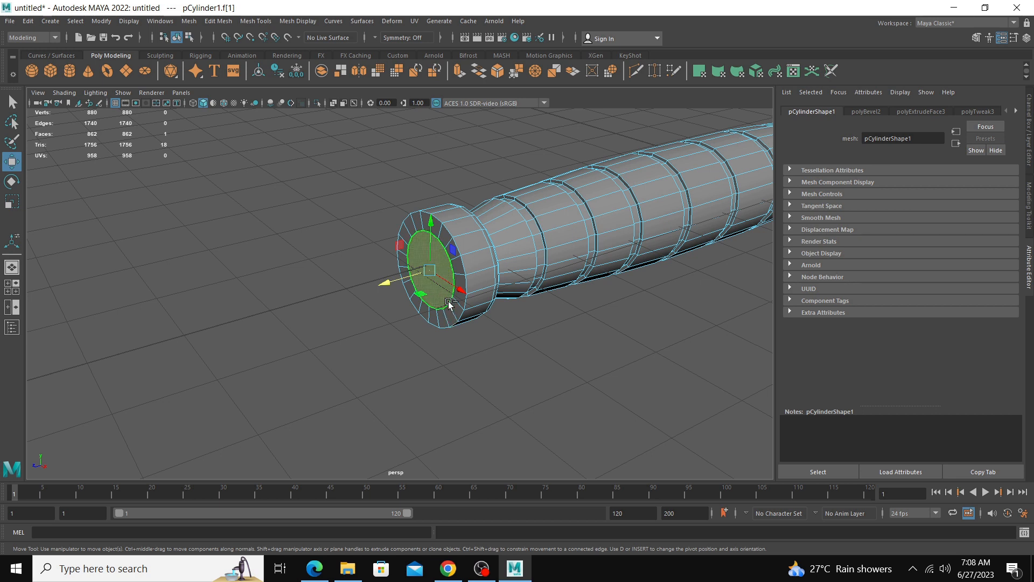
shift+double_click(448, 305)
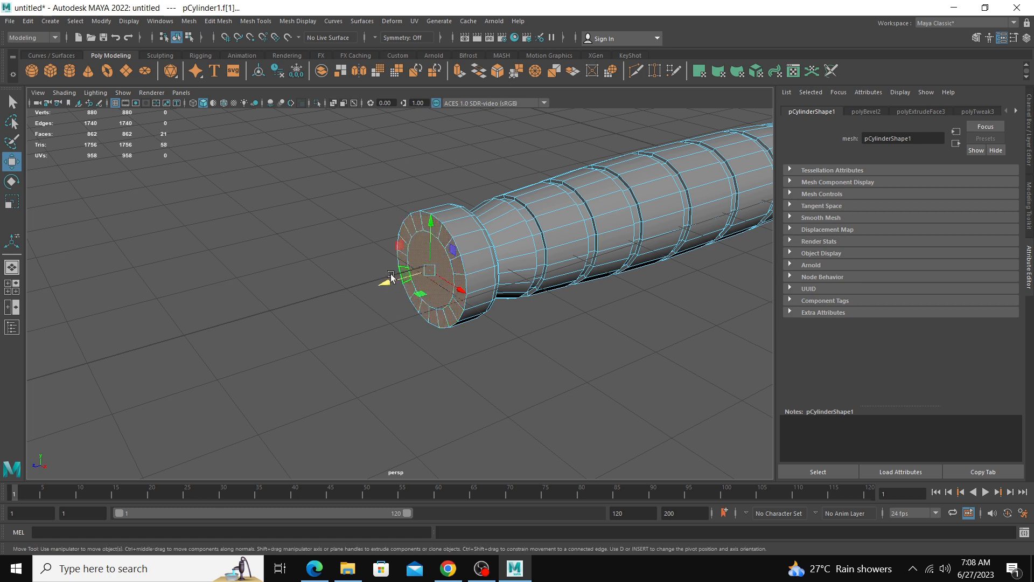
shift+right_drag(440, 235, 439, 264)
drag(392, 277, 2, 394)
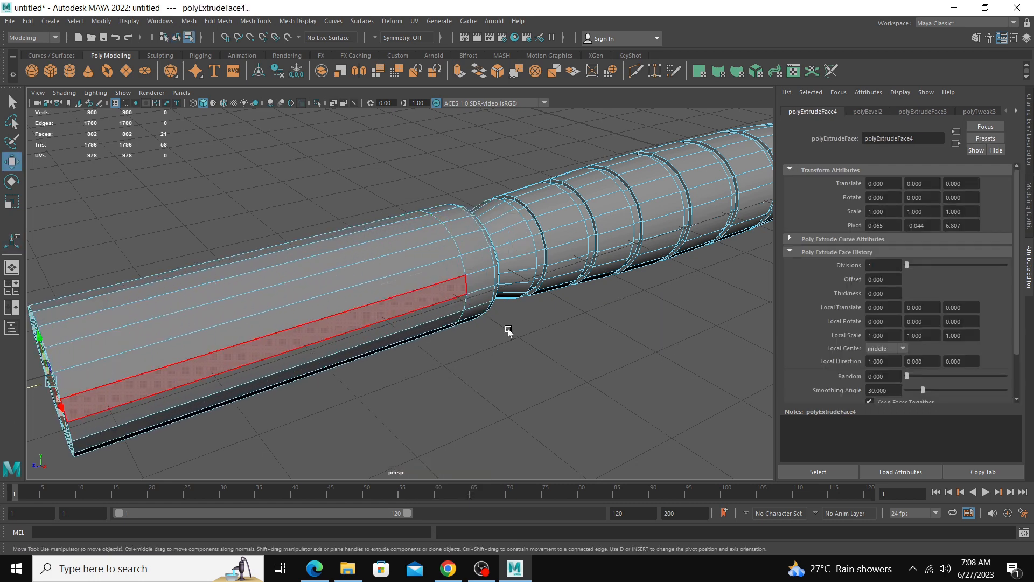
Step: Insert an edge loop around the sleeve close to where it meets the collar
alt+drag(508, 329, 452, 314)
right_drag(397, 274, 389, 249)
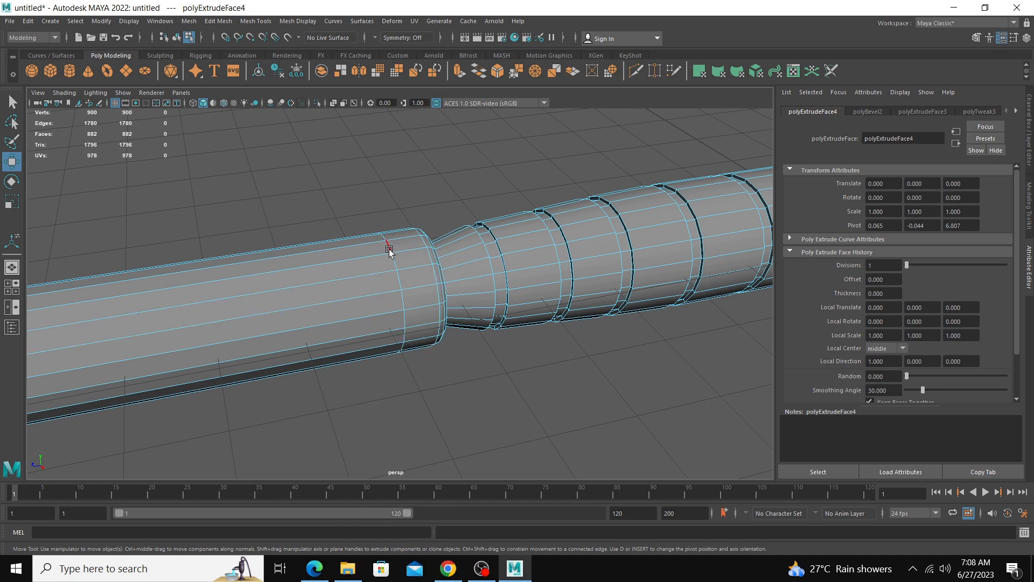
shift+right_drag(391, 271, 385, 343)
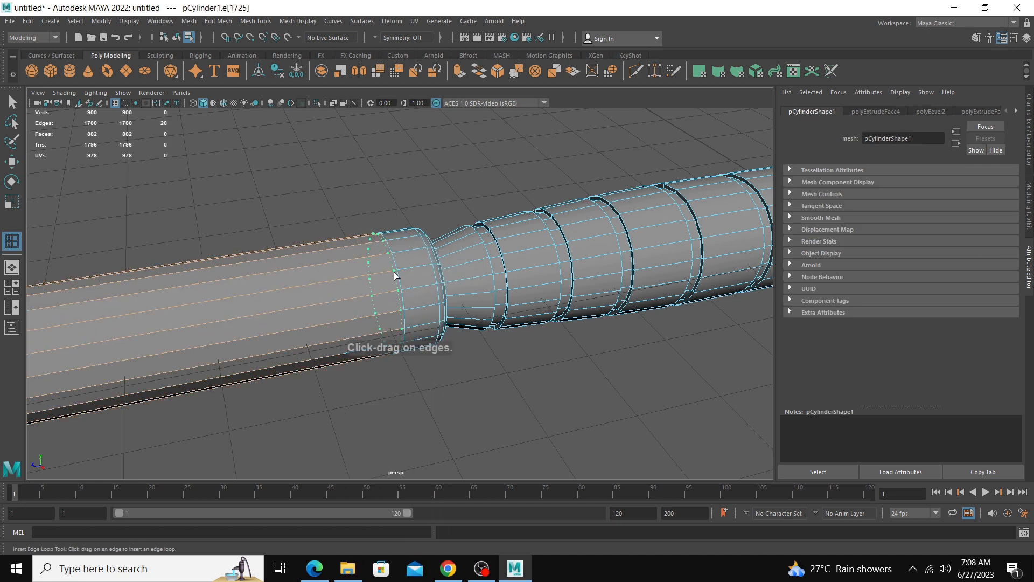
click(395, 276)
Step: Select the narrow face loop between the collar and the sleeve and delete it
scroll(395, 275, up, 2)
key(w)
right_drag(397, 281, 399, 269)
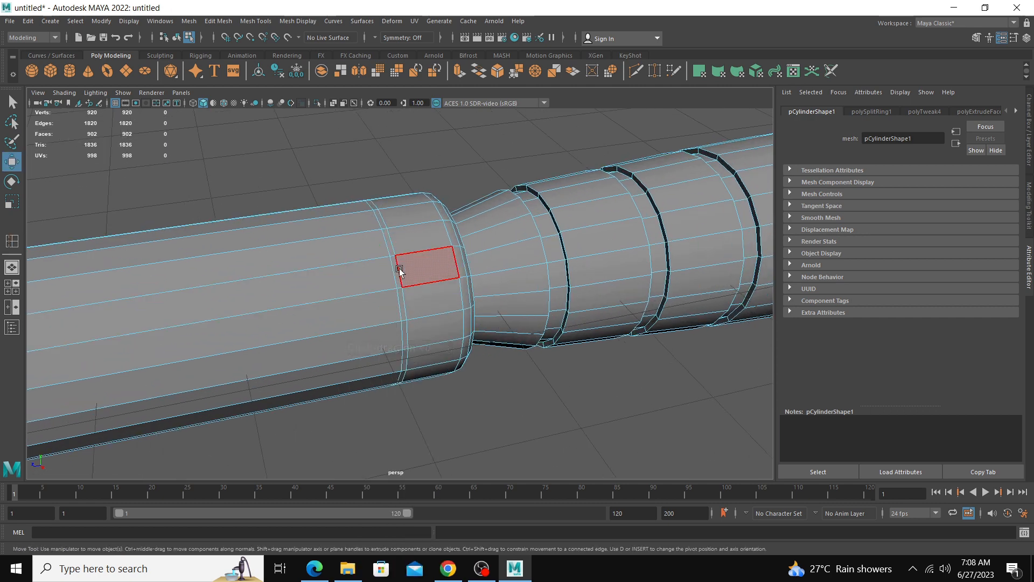
click(396, 268)
shift+double_click(402, 296)
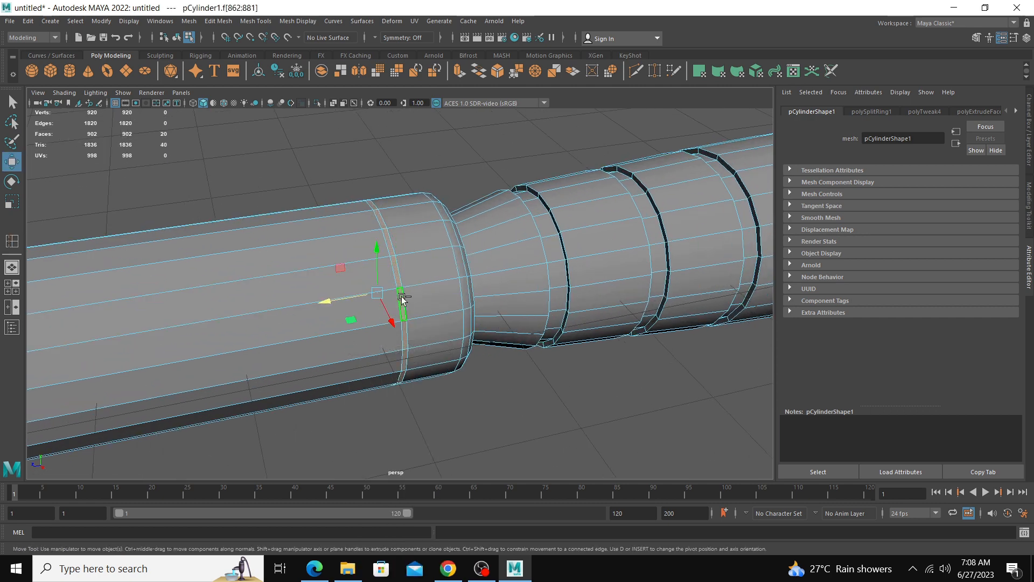
key(Delete)
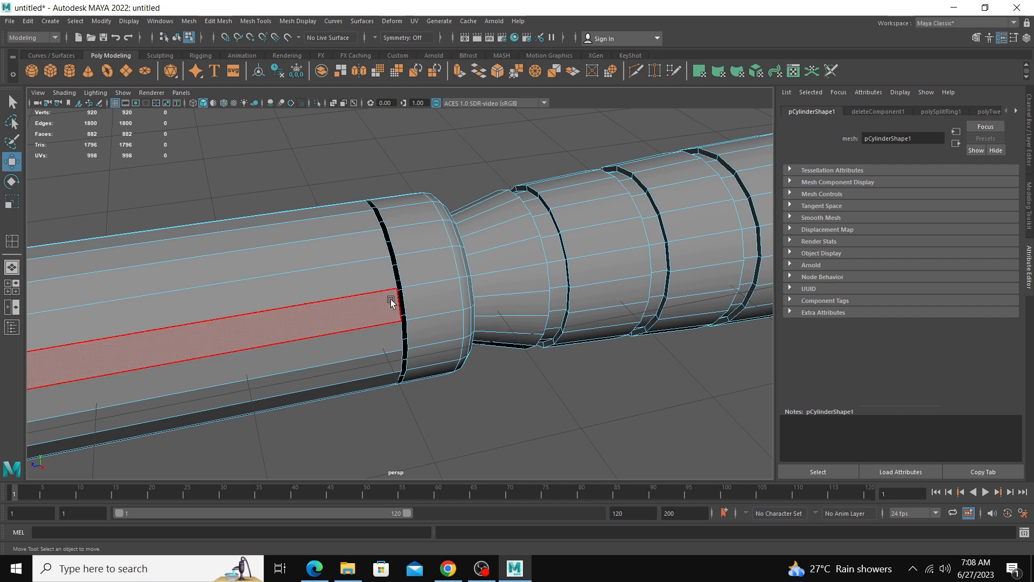
Step: Extrude the collar's open border edge loop inward with a thickness of -0.09 and return to object mode
alt+drag(366, 305, 405, 273)
right_drag(398, 277, 410, 302)
double_click(400, 270)
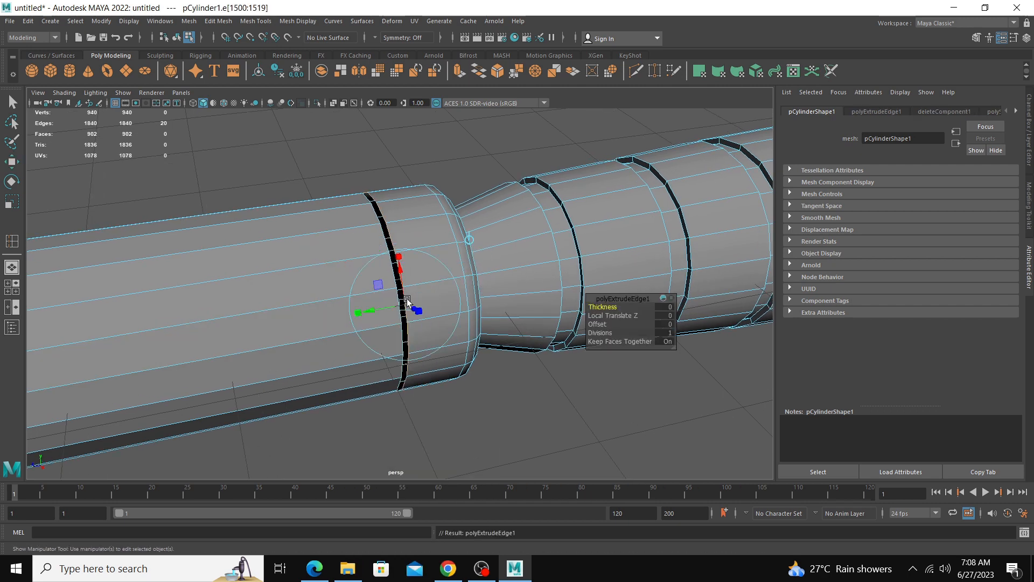
drag(607, 307, 596, 307)
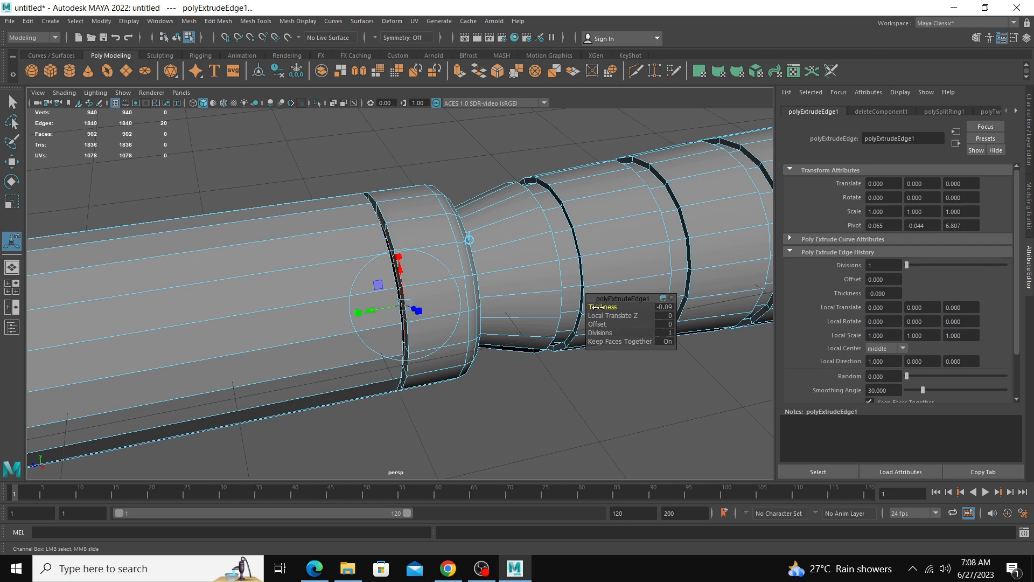
right_drag(417, 290, 462, 262)
key(q)
click(498, 371)
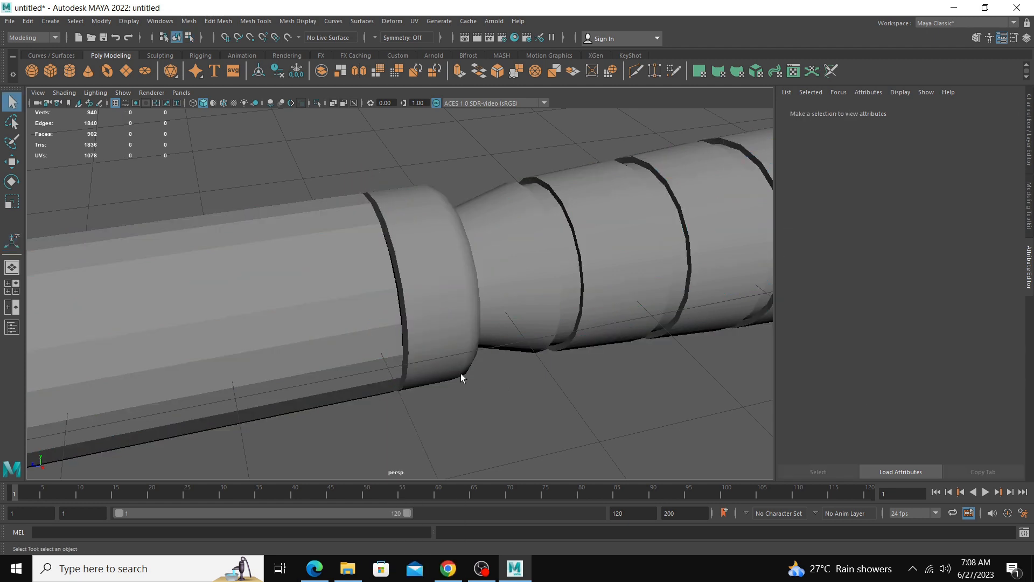
Step: Select the sleeve's border edge loop at the gap and move it along Z toward the collar to narrow the gap
alt+drag(461, 374, 414, 402)
alt+middle_drag(405, 367, 415, 286)
right_drag(415, 286, 416, 243)
click(431, 251)
double_click(446, 264)
key(w)
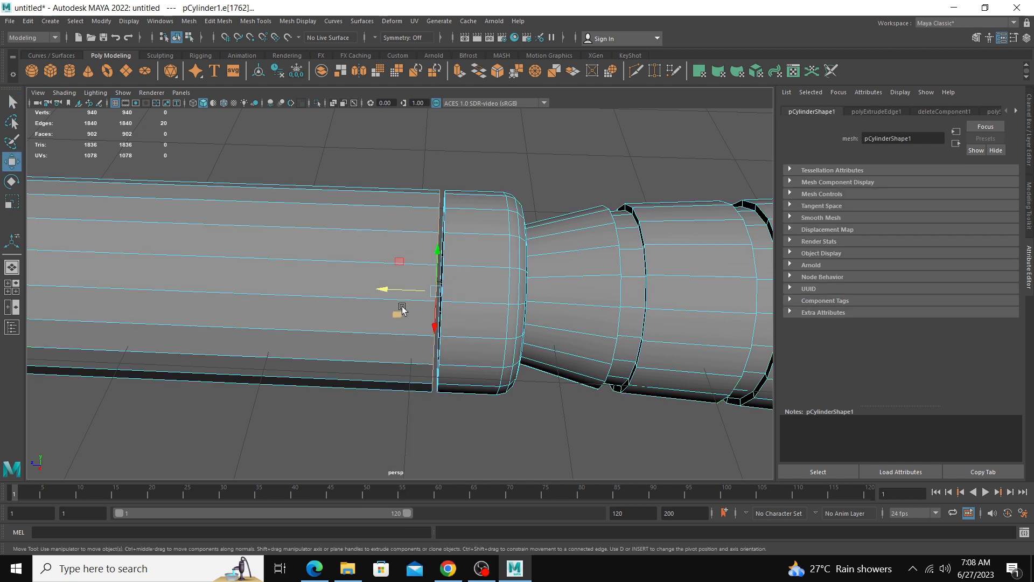
drag(394, 289, 396, 285)
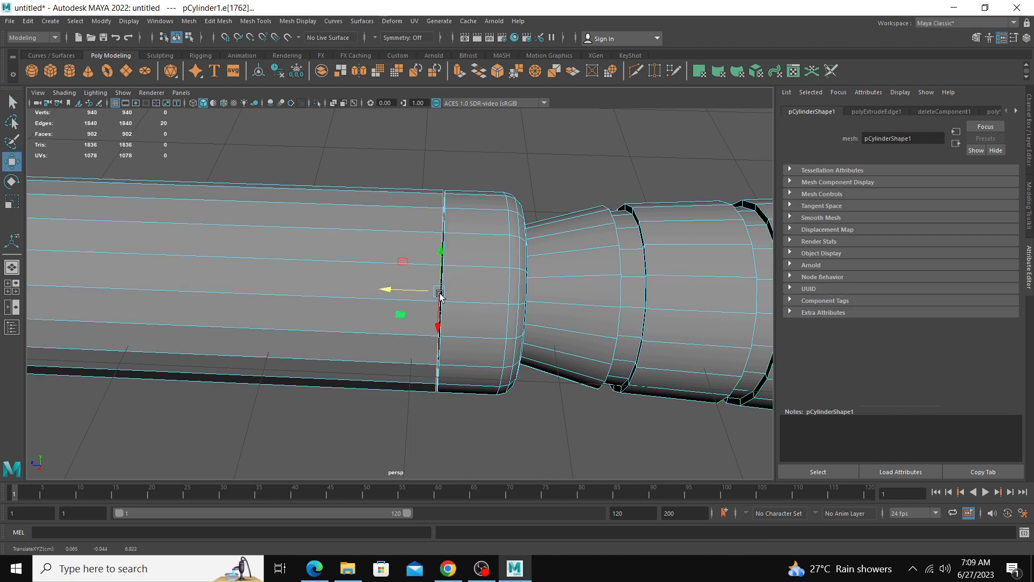
Step: Return to object mode, separate the mesh into individual pieces, and select the sleeve
scroll(440, 295, down, 4)
right_drag(300, 257, 354, 242)
right_drag(301, 263, 386, 230)
key(space)
click(235, 276)
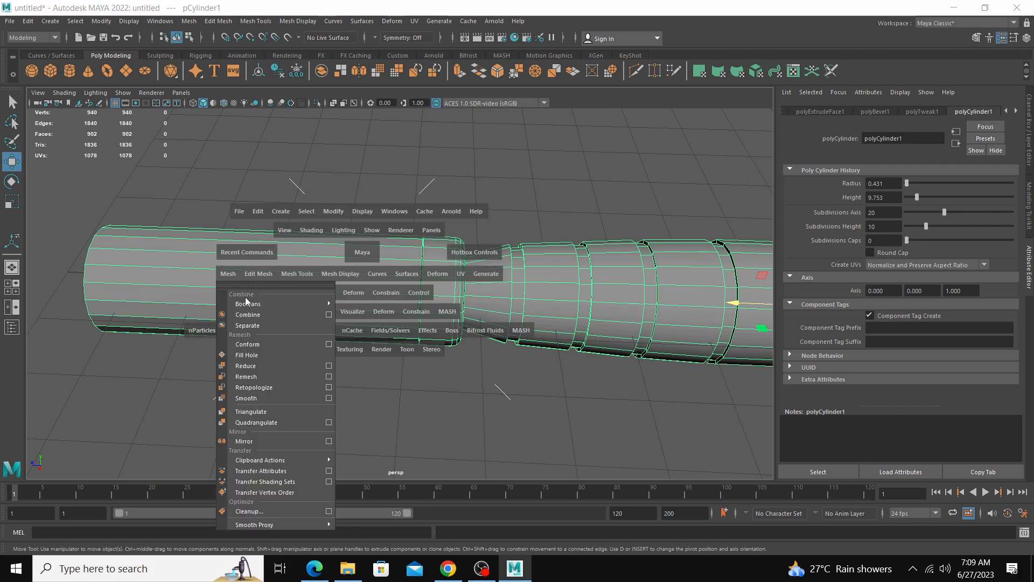
click(254, 325)
click(400, 186)
click(379, 260)
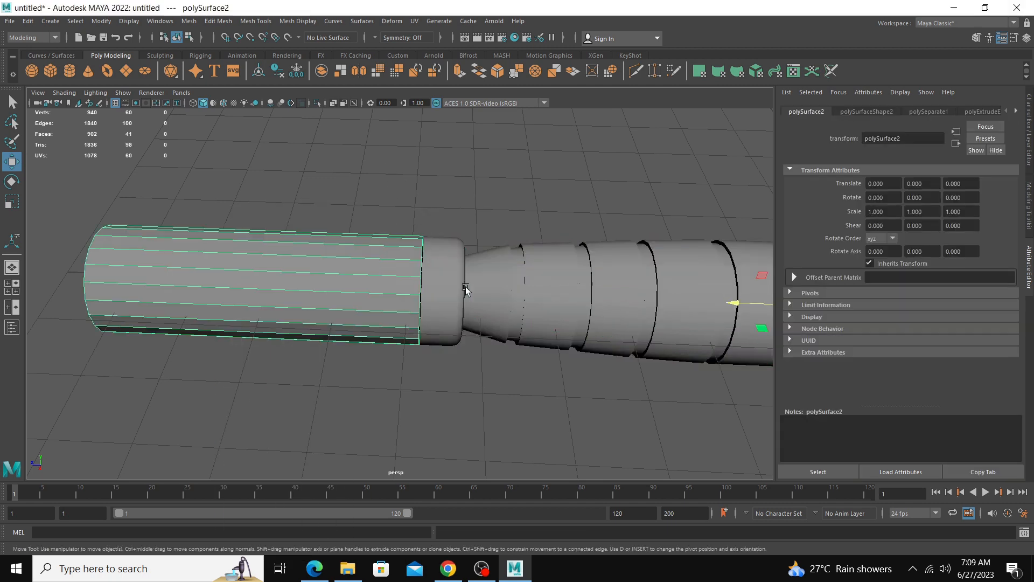
Step: Select the sleeve's lengthwise edges and soften them, then reselect the sleeve as an object
alt+drag(379, 259, 341, 256)
right_drag(340, 251, 340, 220)
drag(316, 219, 346, 396)
shift+right_drag(329, 253, 411, 234)
click(346, 268)
Step: Centre the sleeve's pivot and scale the sleeve down slightly
key(r)
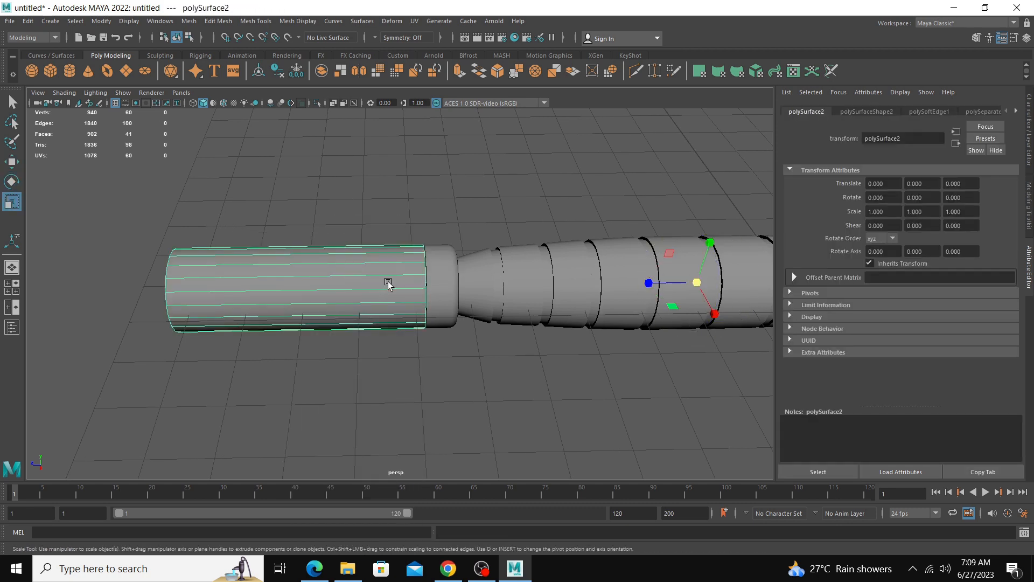
click(93, 22)
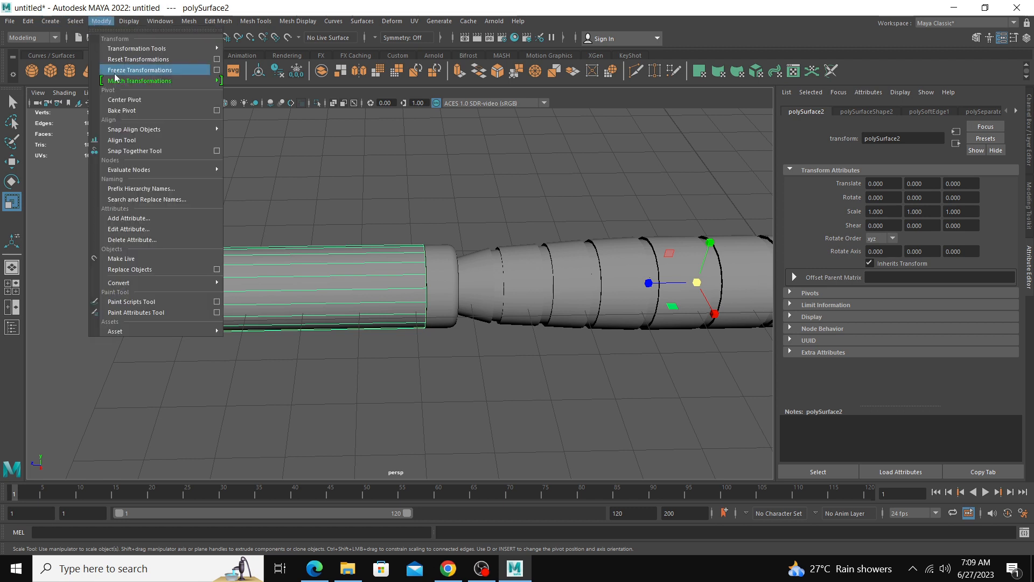
click(128, 100)
drag(305, 285, 261, 293)
key(w)
click(398, 373)
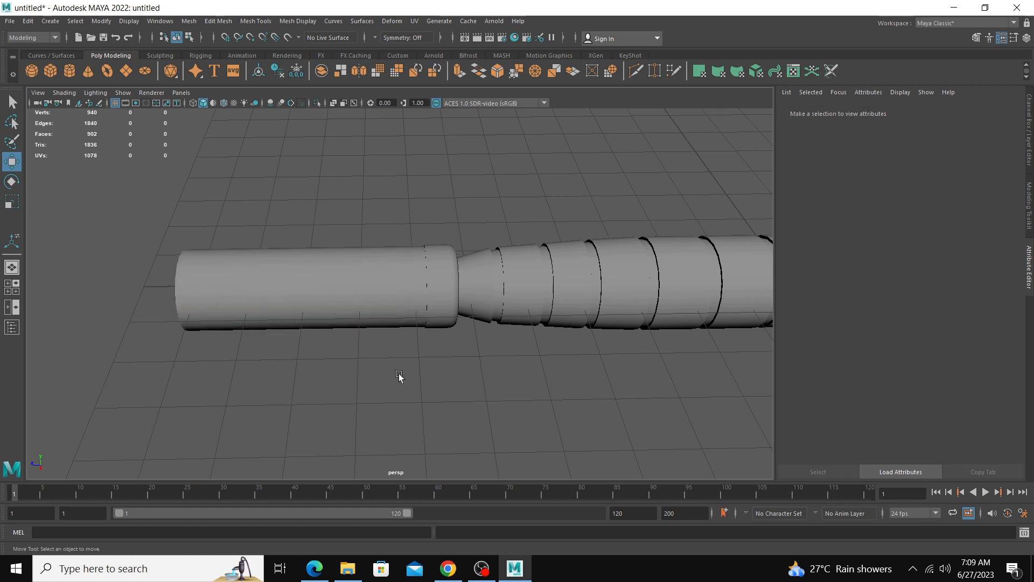
Step: Select the vertices at the sleeve's outer end and move them outward along Z to lengthen the sleeve
alt+right_drag(378, 366, 296, 341)
click(277, 291)
right_drag(277, 273, 231, 276)
drag(161, 215, 277, 359)
drag(199, 299, 97, 276)
alt+right_drag(377, 344, 262, 316)
drag(238, 298, 238, 298)
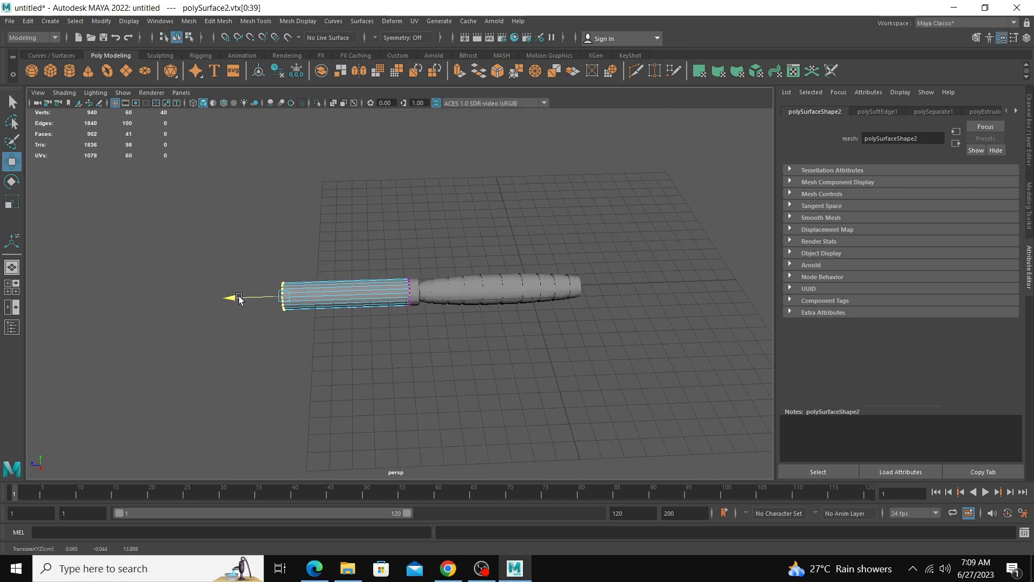
click(428, 345)
scroll(323, 332, up, 1)
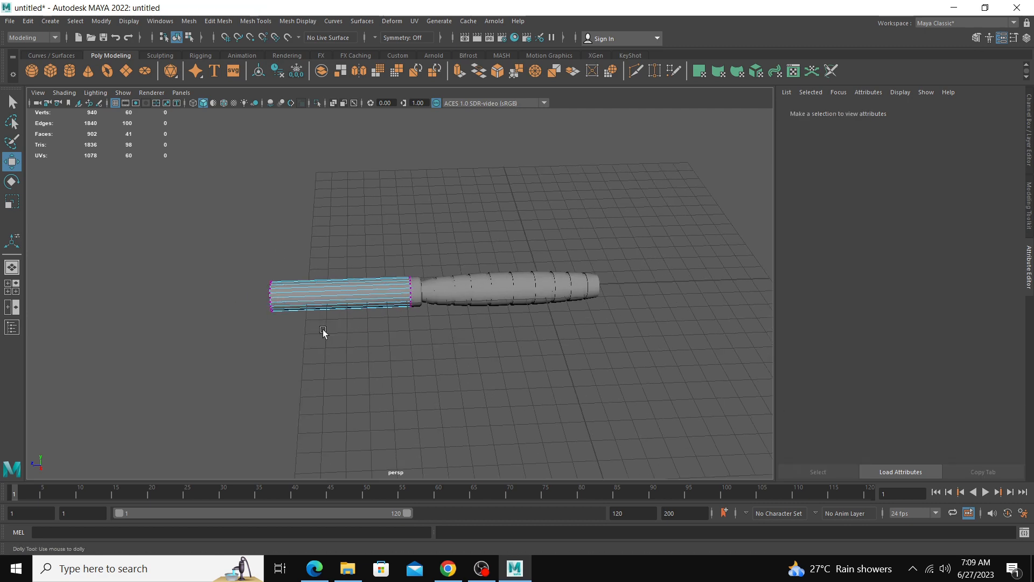
scroll(322, 331, up, 1)
alt+middle_drag(307, 323, 381, 298)
alt+right_drag(380, 298, 431, 306)
alt+drag(432, 306, 438, 304)
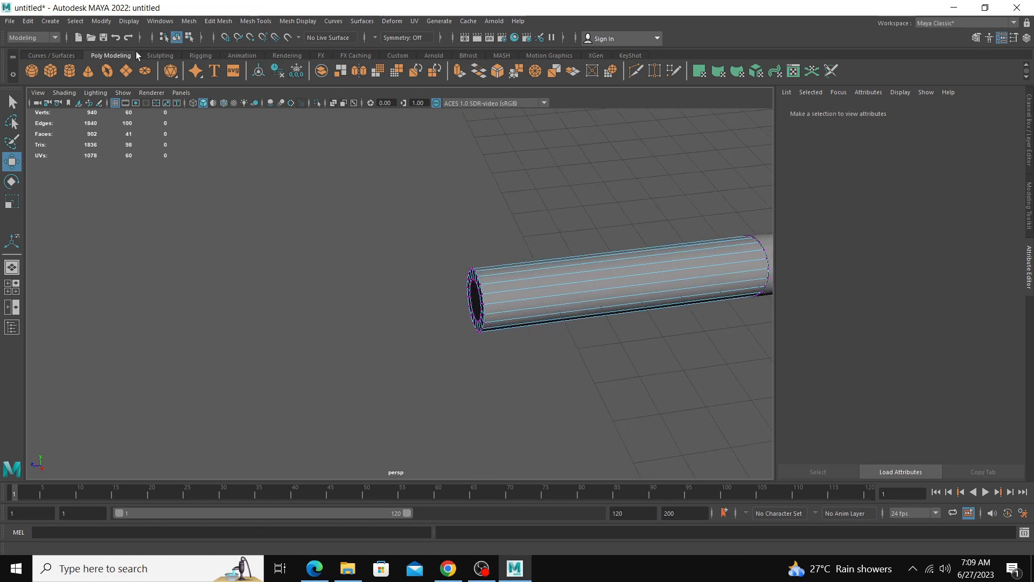
Step: Draw a polygon cylinder in the front view, radius about 0.9 and height about 1.1, and move it to the sleeve's outer end
click(69, 73)
key(space)
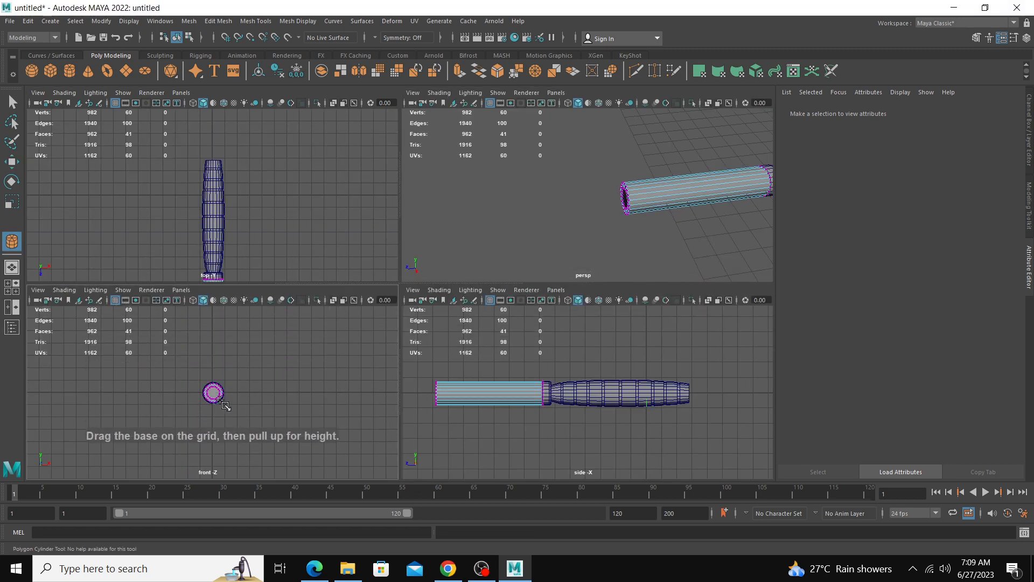
mouse_move(214, 395)
mouse_down()
mouse_move(224, 394)
mouse_move(224, 377)
mouse_up()
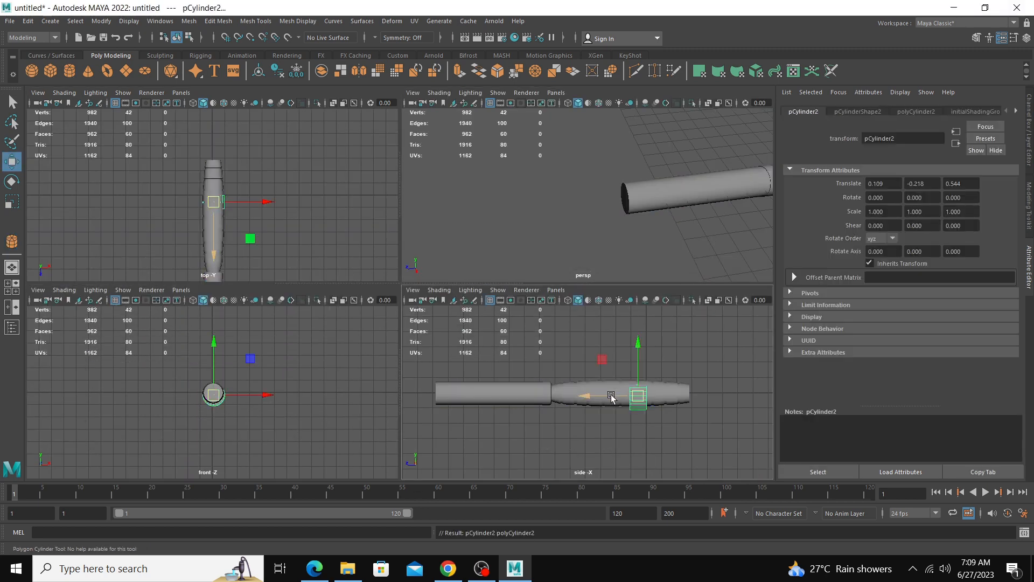
drag(609, 396, 427, 358)
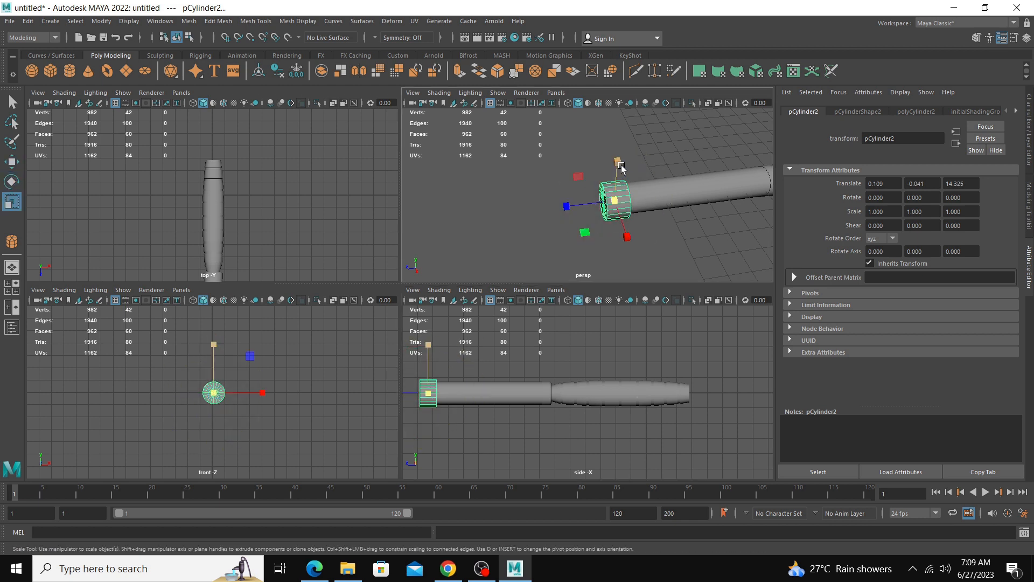
Step: Scale the end cylinder uniformly to about 0.926, place it at Z 14.274, and set its cap subdivisions to 0
key(r)
drag(617, 202, 646, 202)
key(w)
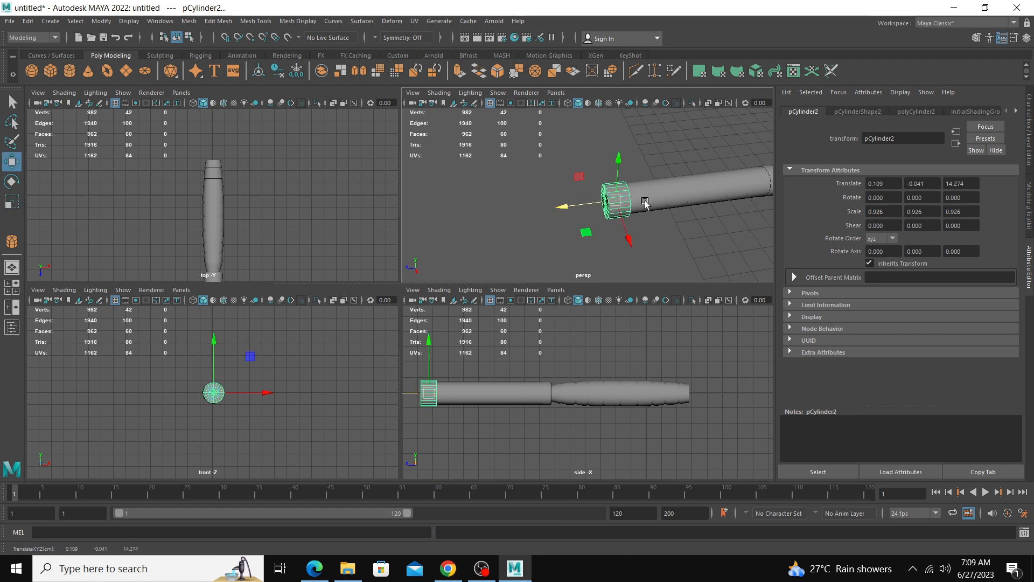
click(916, 111)
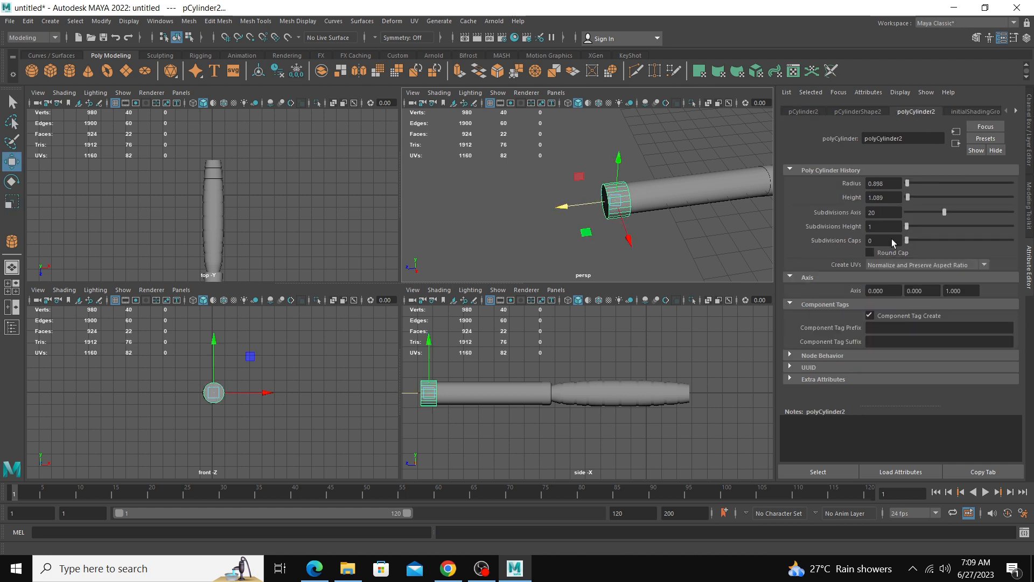
scroll(633, 238, up, 2)
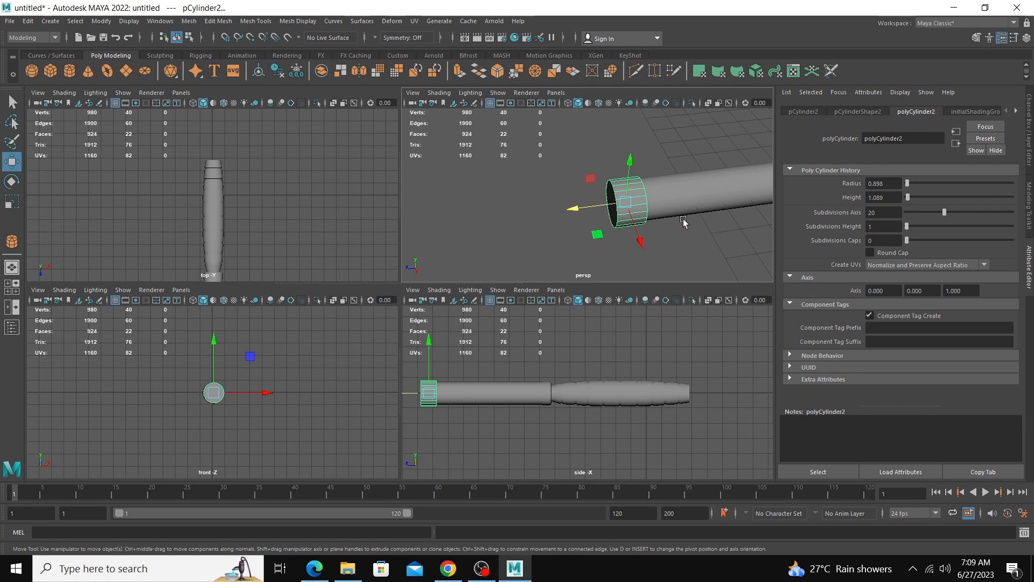
Step: Extrude the end cylinder's outer face with an inward offset
key(space)
alt+drag(603, 242, 653, 254)
right_drag(484, 269, 494, 317)
click(482, 288)
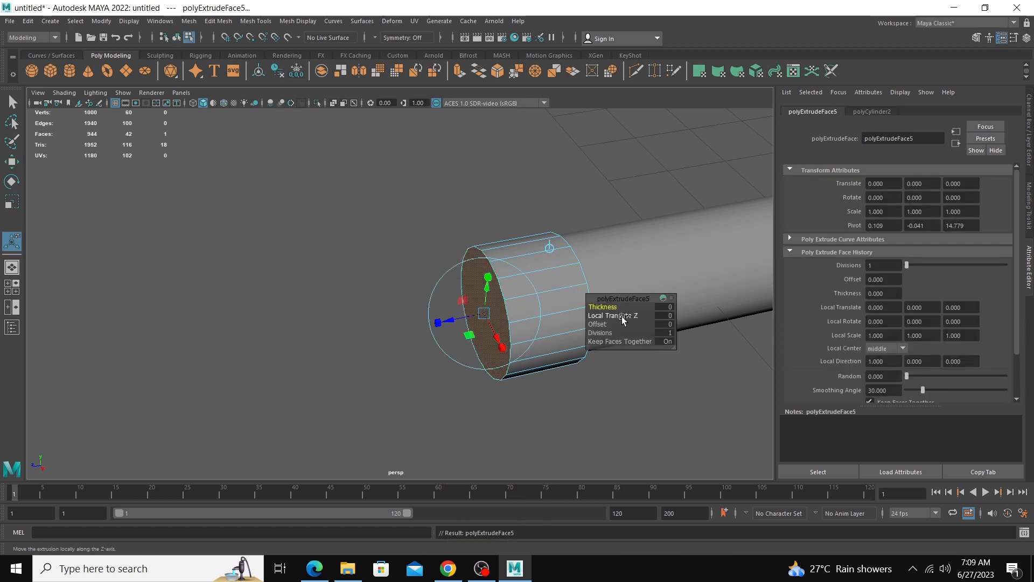
drag(598, 323, 619, 324)
click(610, 375)
Step: Bevel the outer rim edge loop of the end cylinder, adjust the bevel fraction, and return to object mode
right_drag(530, 314, 530, 247)
double_click(497, 290)
shift+right_drag(497, 291, 542, 288)
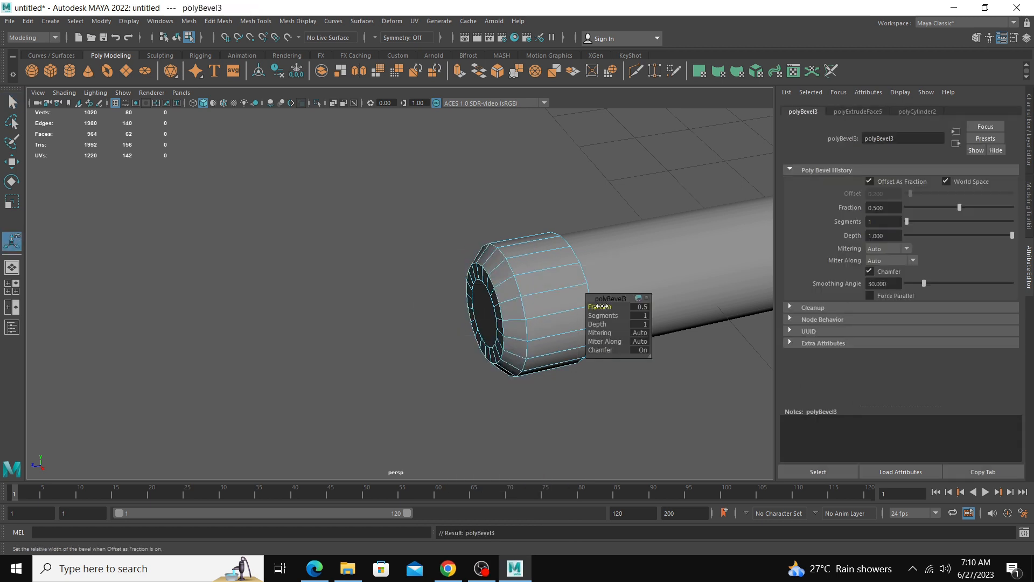
drag(600, 306, 614, 306)
right_drag(547, 274, 599, 257)
click(595, 183)
alt+right_drag(594, 183, 289, 182)
alt+drag(532, 306, 561, 291)
Step: Assign a new Lambert material to the grip and the end cap together and set its colour to white
click(560, 290)
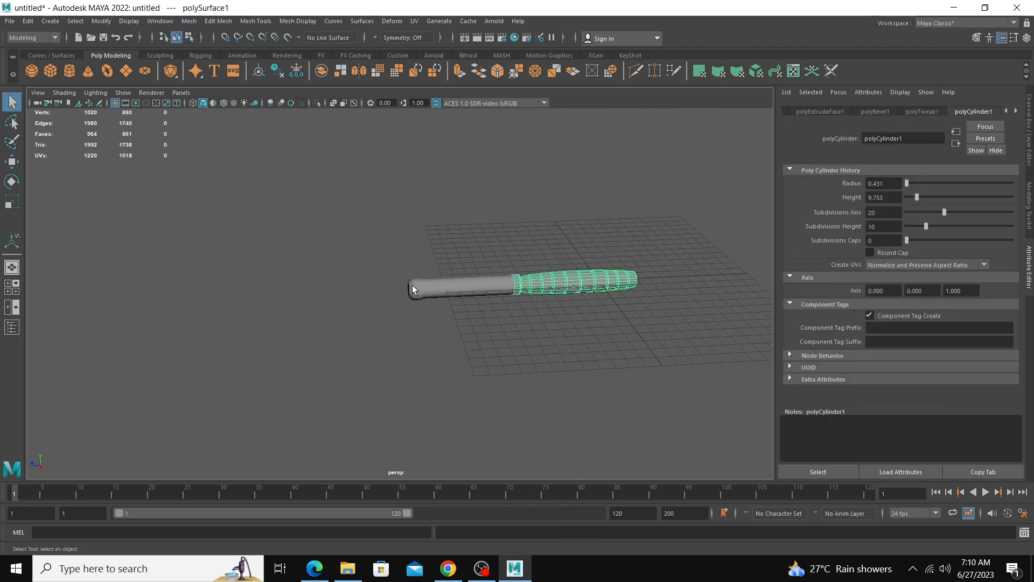
click(412, 289)
right_drag(412, 289, 419, 549)
click(435, 277)
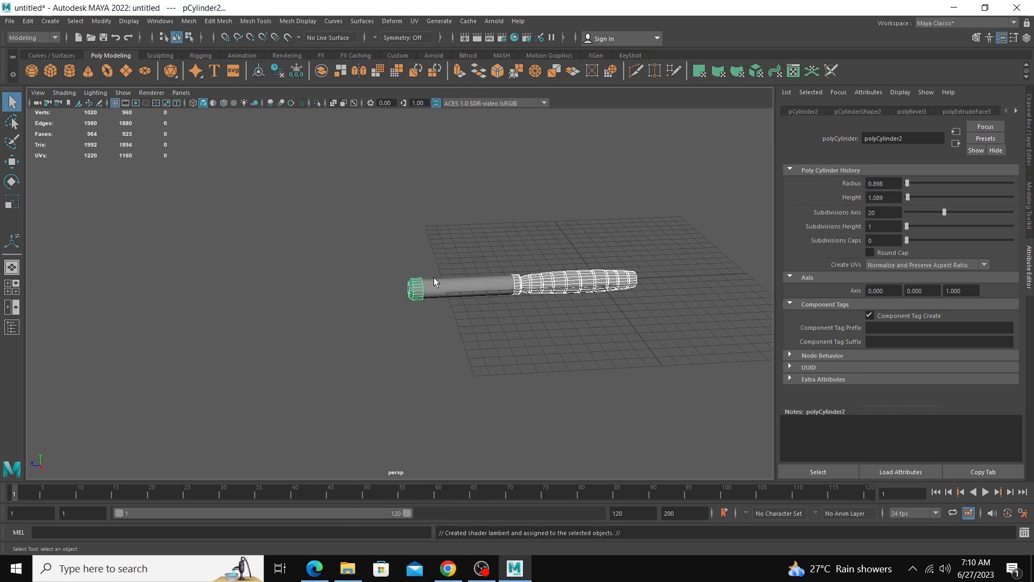
click(902, 234)
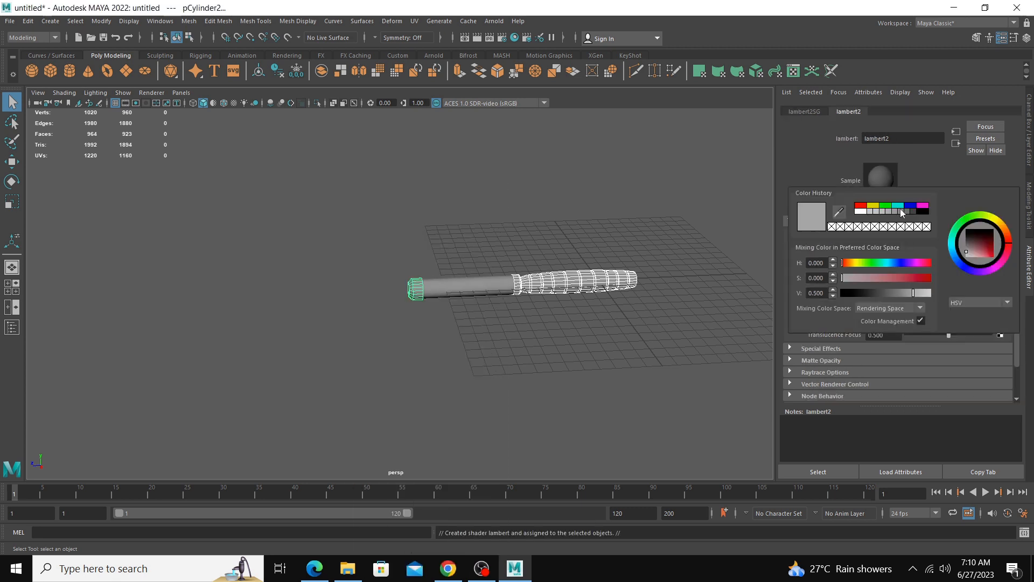
click(862, 213)
click(447, 301)
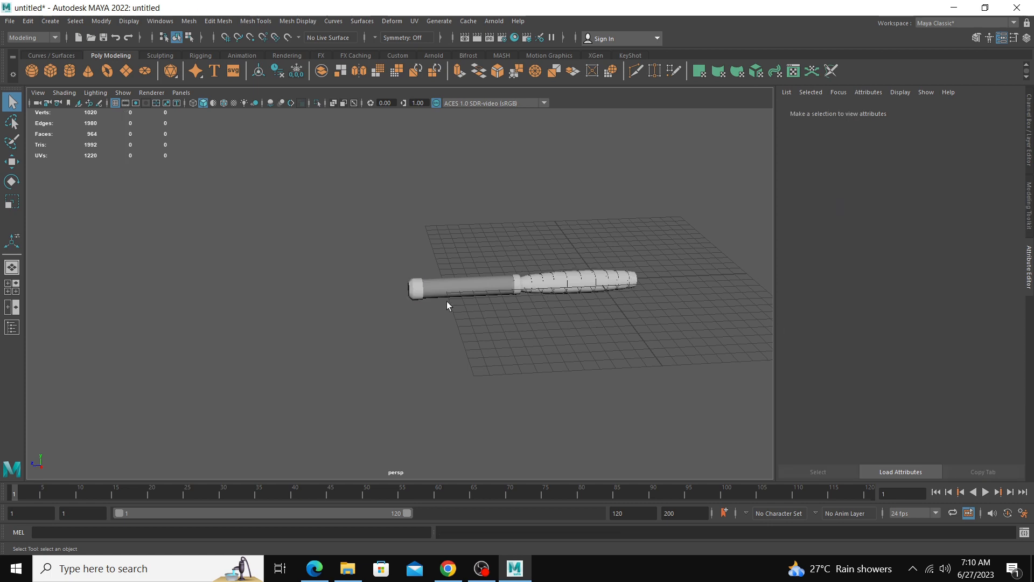
Step: Assign a separate new Lambert material to the sleeve and set its colour to black
scroll(447, 302, up, 3)
click(532, 277)
right_drag(532, 276, 506, 549)
click(434, 278)
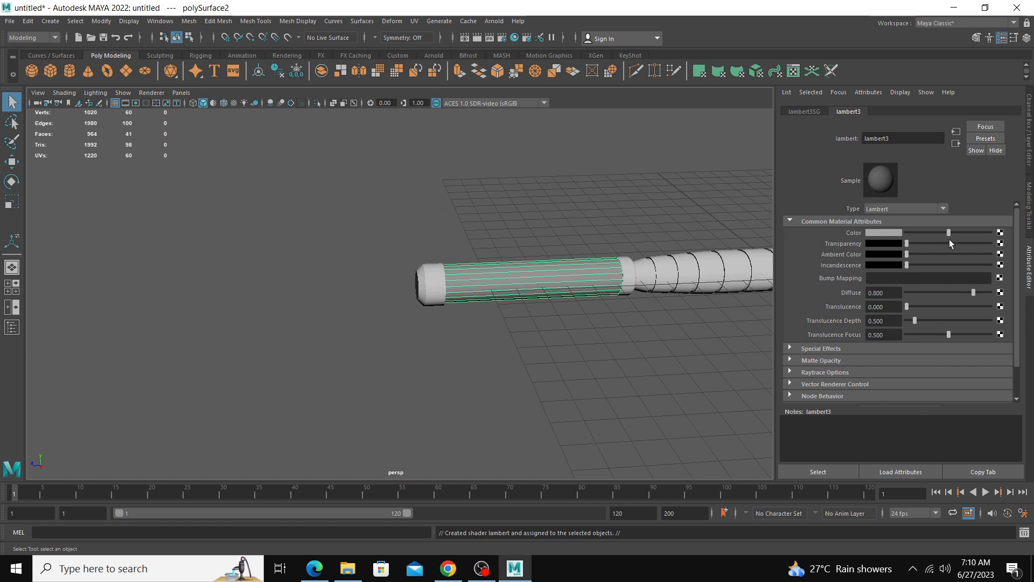
click(892, 239)
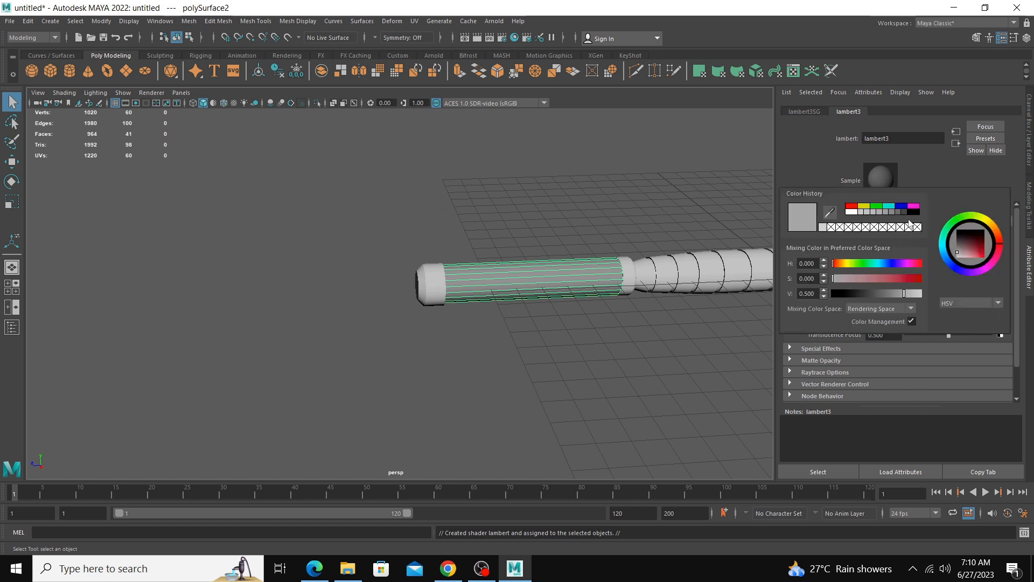
click(913, 222)
click(673, 347)
Step: Lighten the sleeve's Lambert colour to dark grey and deselect the sleeve in object mode
alt+drag(673, 348, 490, 254)
click(514, 279)
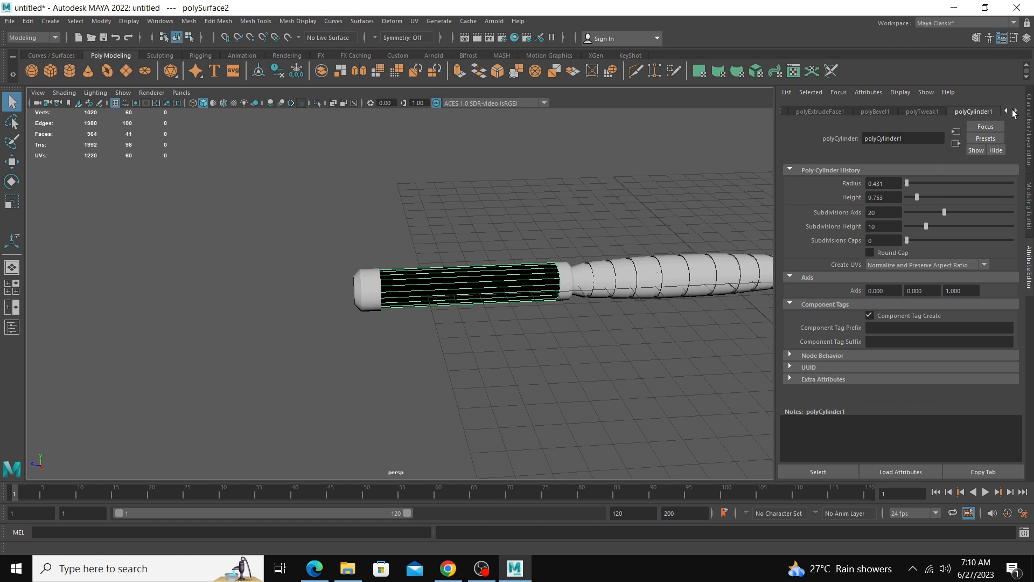
click(1014, 111)
click(975, 111)
drag(917, 234, 925, 237)
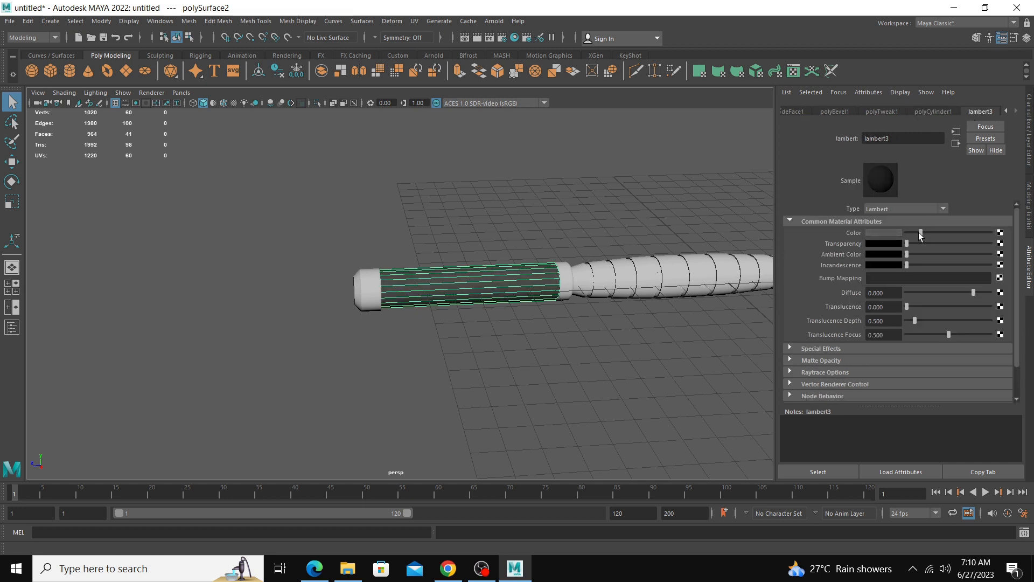
right_drag(512, 274, 566, 260)
click(634, 406)
scroll(634, 406, down, 4)
mouse_move(496, 331)
alt+mouse_down()
mouse_move(556, 385)
mouse_move(499, 330)
mouse_move(502, 348)
alt+mouse_up()
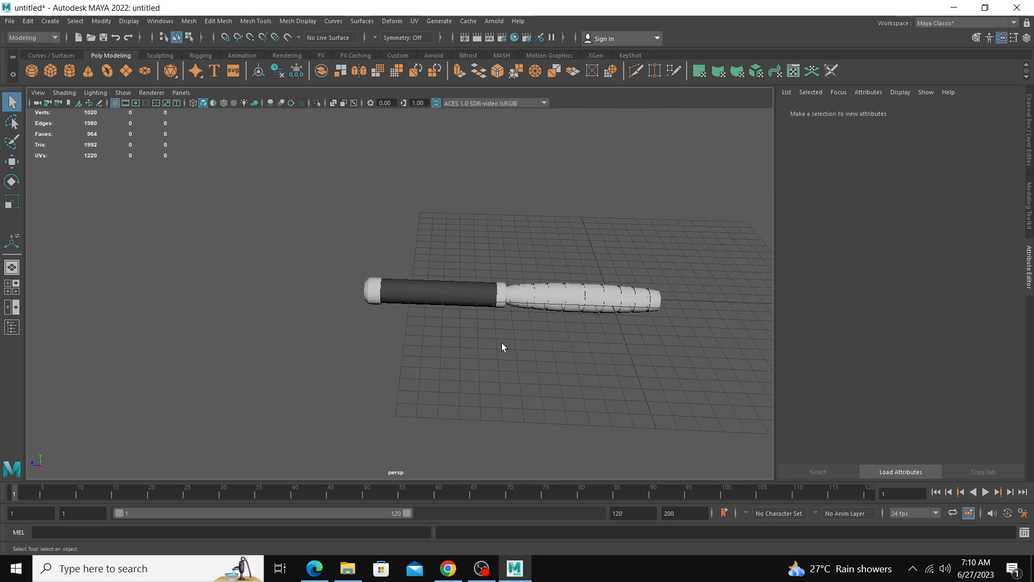
Step: Try to scale the grip along its length from its current pivot, and undo it
click(502, 293)
key(e)
key(r)
drag(532, 296, 445, 295)
key(ctrl+z)
Step: Move the grip's pivot to its collar end and scale the grip slightly shorter along its length
key(d)
key(d)
click(557, 360)
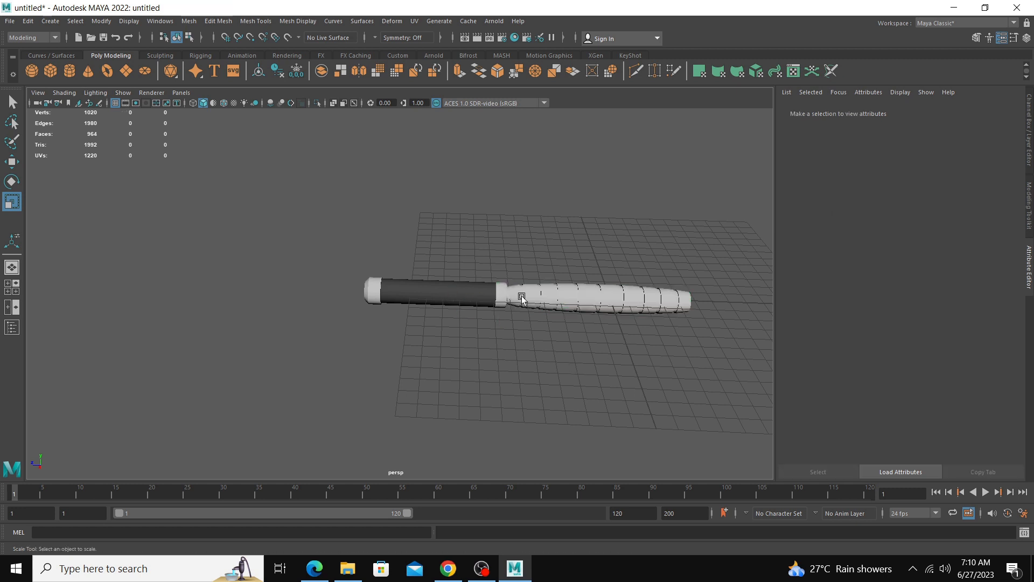
right_drag(522, 296, 584, 273)
key(ctrl+z)
drag(451, 293, 458, 294)
right_click(567, 296)
right_drag(567, 298, 602, 259)
click(593, 253)
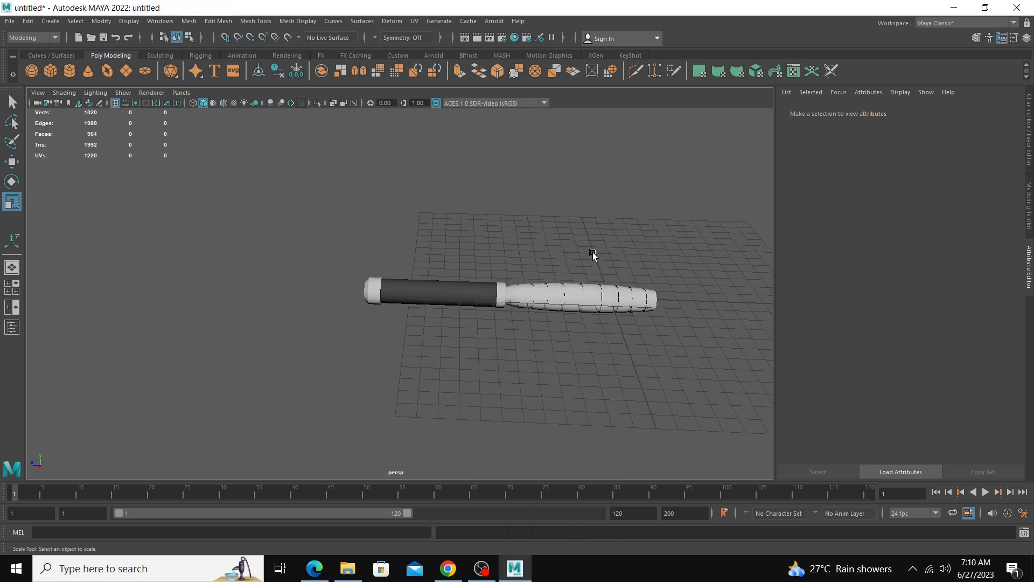
Step: Draw a thin upright cylinder beside the sleeve near the end cap in the top view, radius about 0.12 and height about 2.6
scroll(608, 271, up, 3)
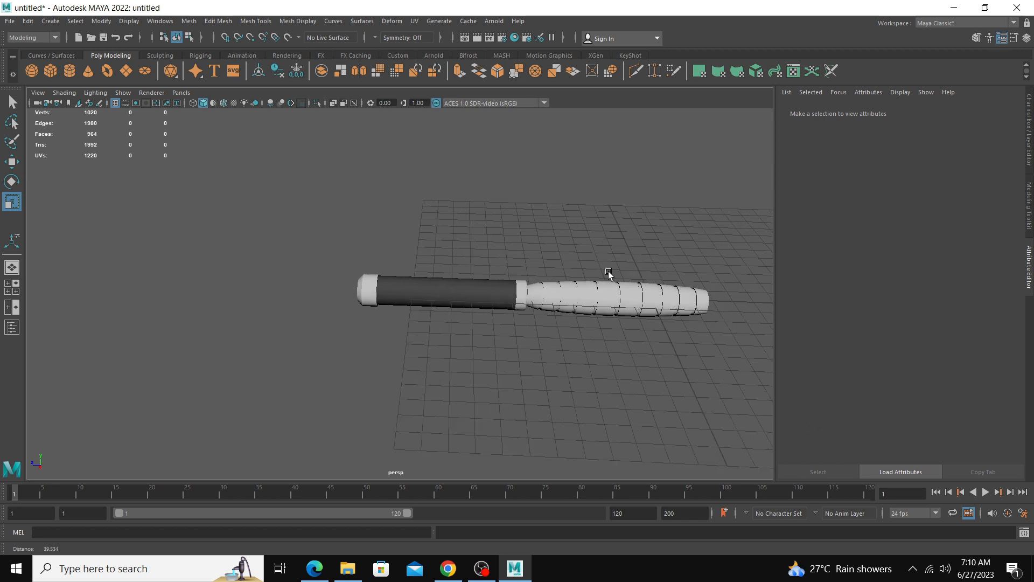
click(69, 71)
key(space)
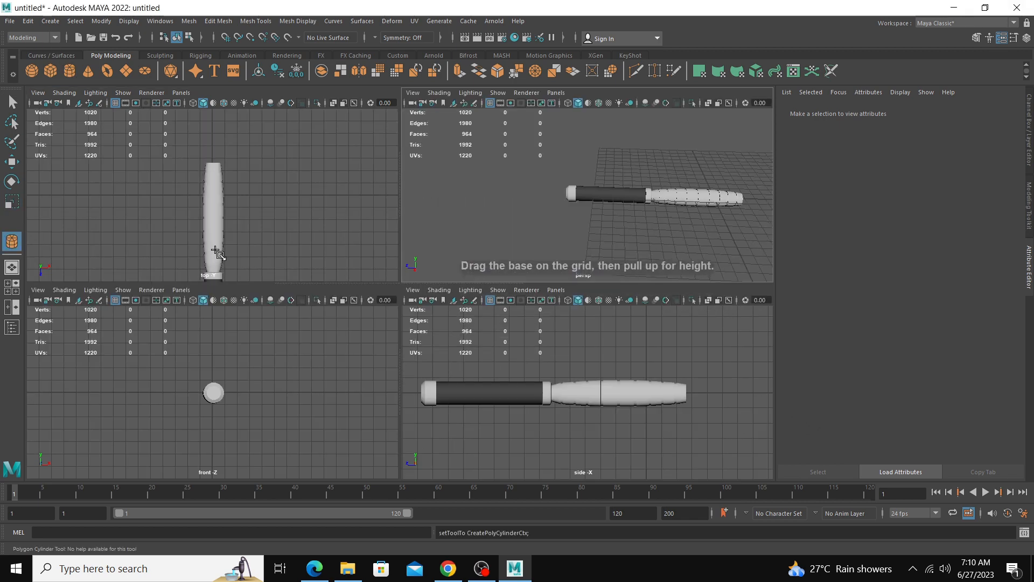
key(space)
alt+middle_drag(402, 282, 393, 248)
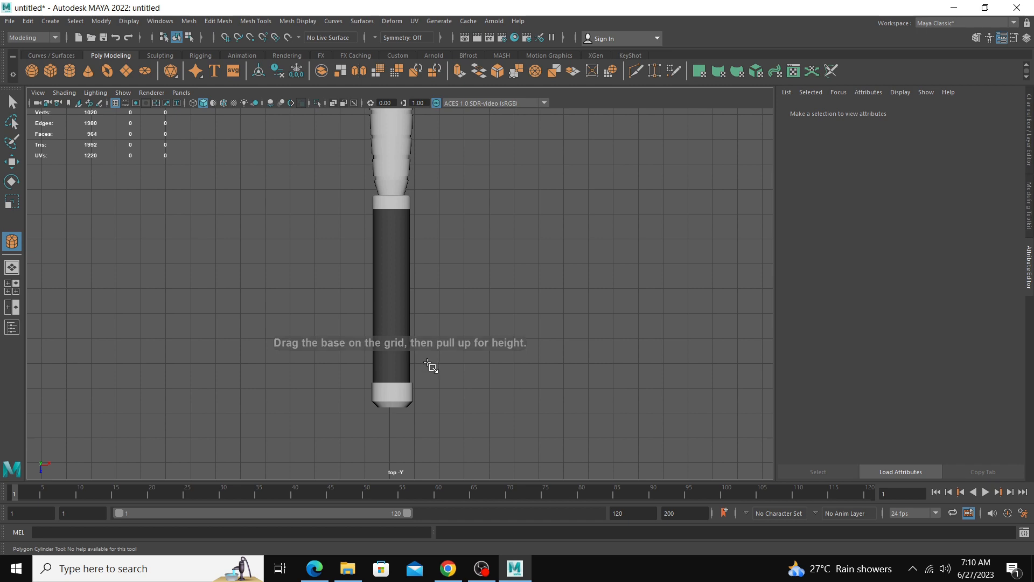
drag(427, 363, 430, 352)
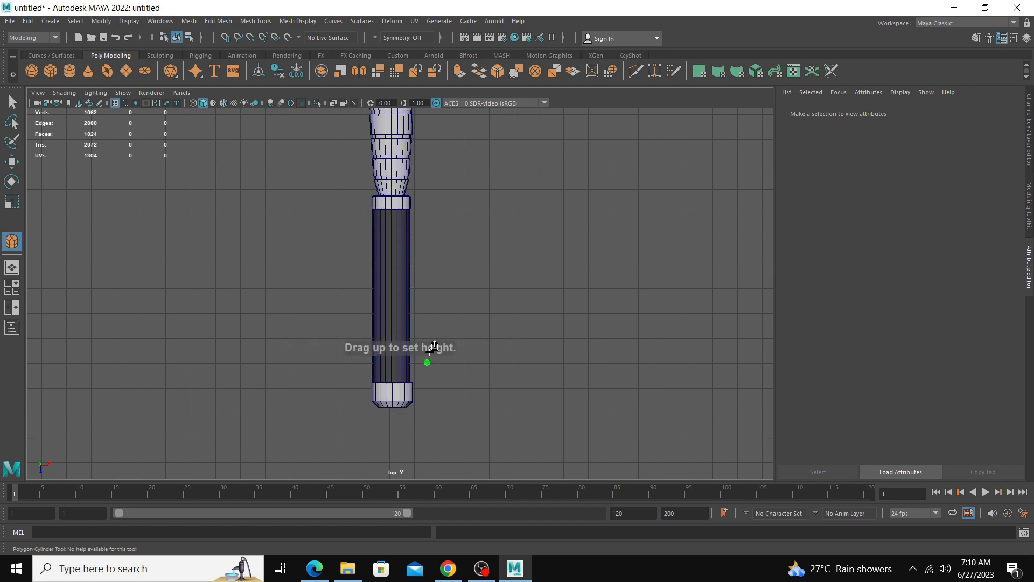
drag(444, 294, 478, 293)
key(space)
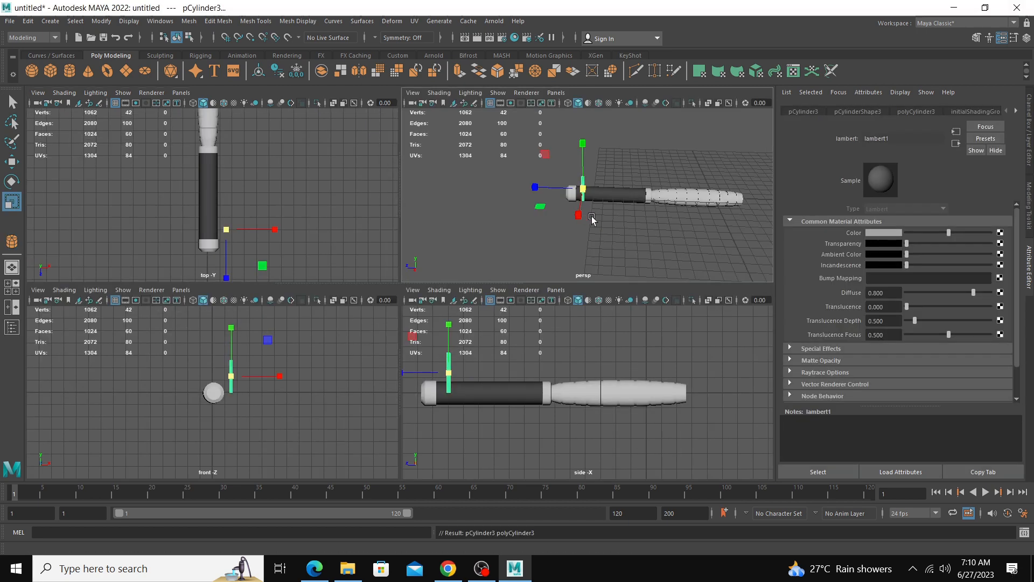
key(space)
Step: Turn on round caps for the thin cylinder and set its cap subdivisions to 5
click(915, 110)
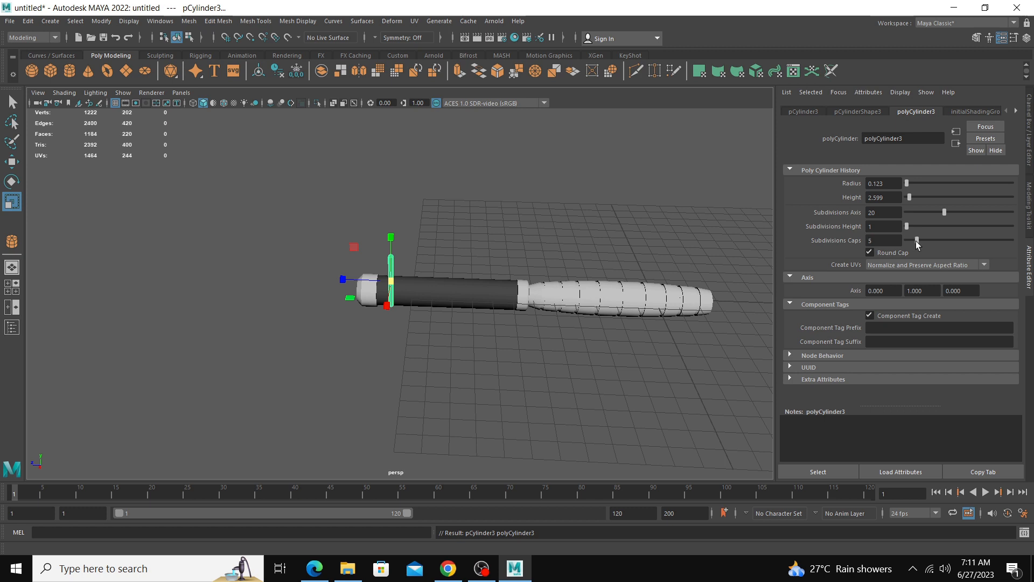
click(309, 358)
scroll(317, 229, up, 5)
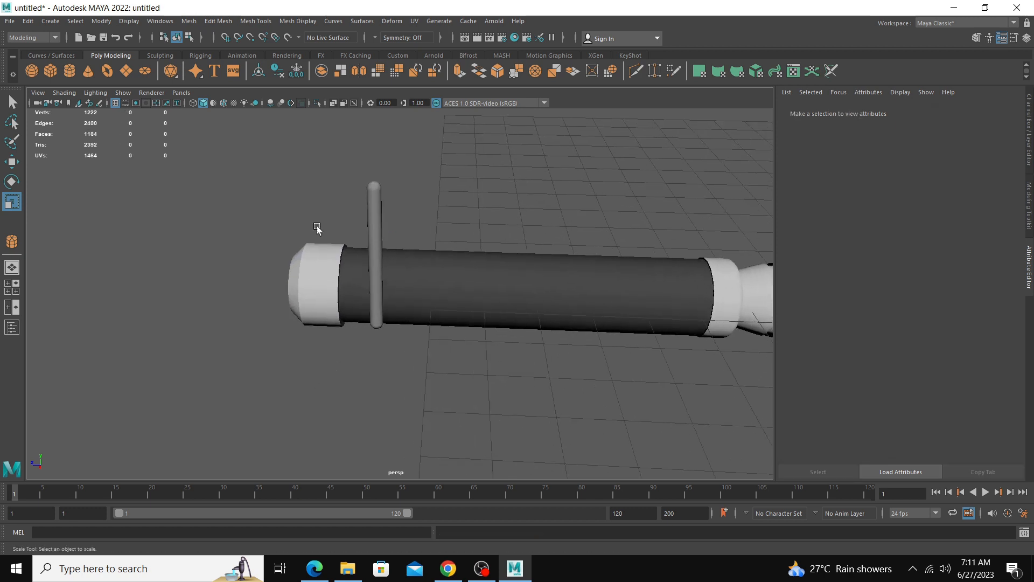
Step: Raise the thin cylinder above the sleeve and scale it down uniformly to about 0.33
click(365, 232)
drag(377, 260, 379, 205)
key(w)
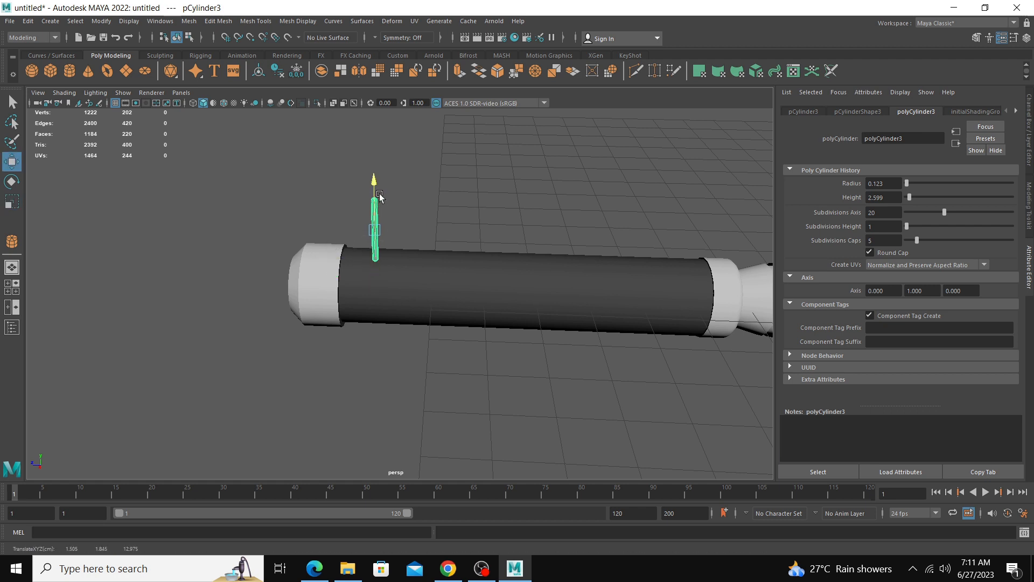
key(e)
key(r)
drag(376, 229, 367, 224)
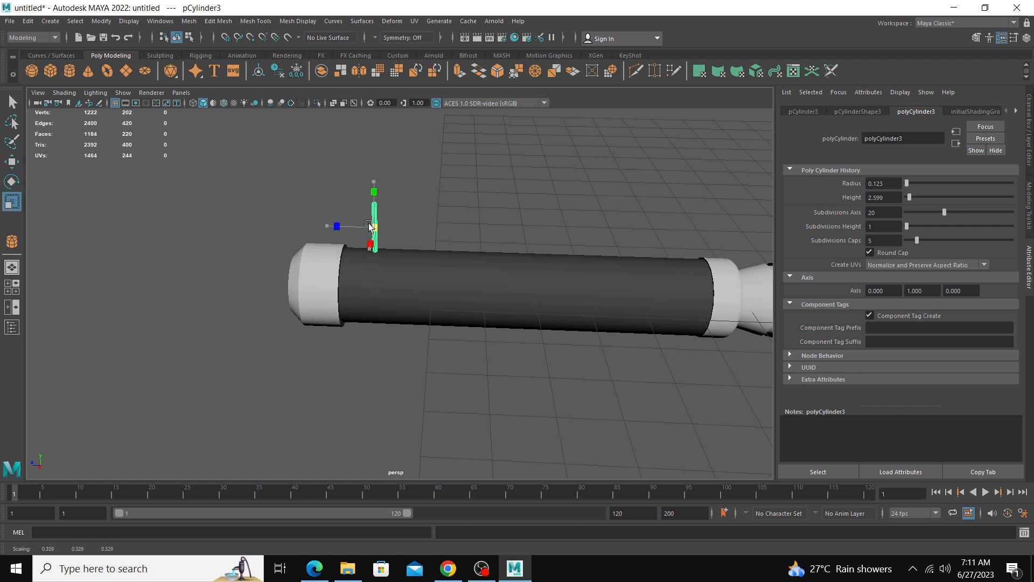
Step: Stretch the thin cylinder in Y to about 0.45 and move it along Z toward the end cap
key(w)
key(e)
key(r)
drag(375, 184, 375, 180)
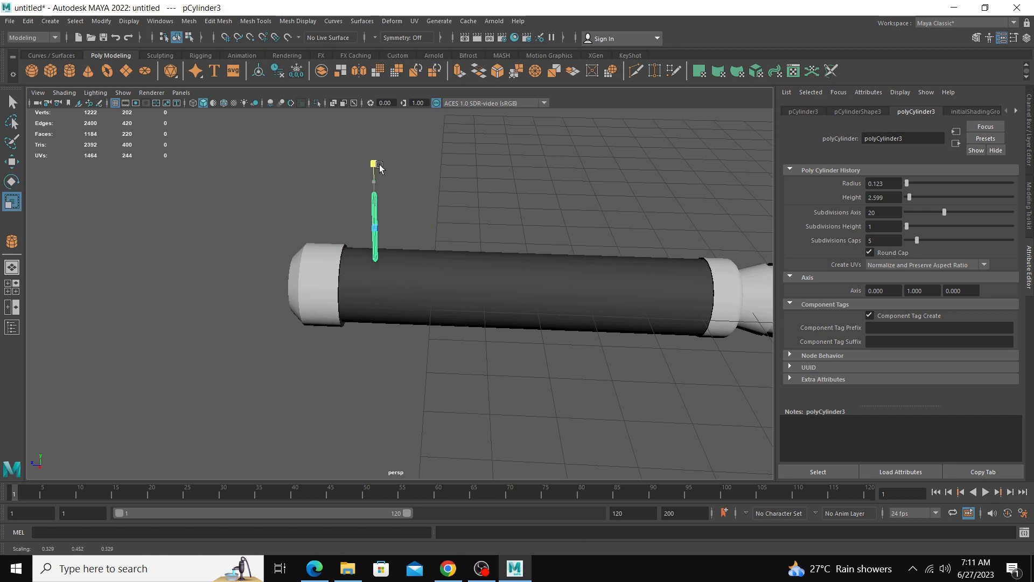
key(w)
drag(338, 226, 315, 225)
Step: In the top view, move the thin cylinder onto the sleeve's centre line and shift the end cap to about X 0.066
key(space)
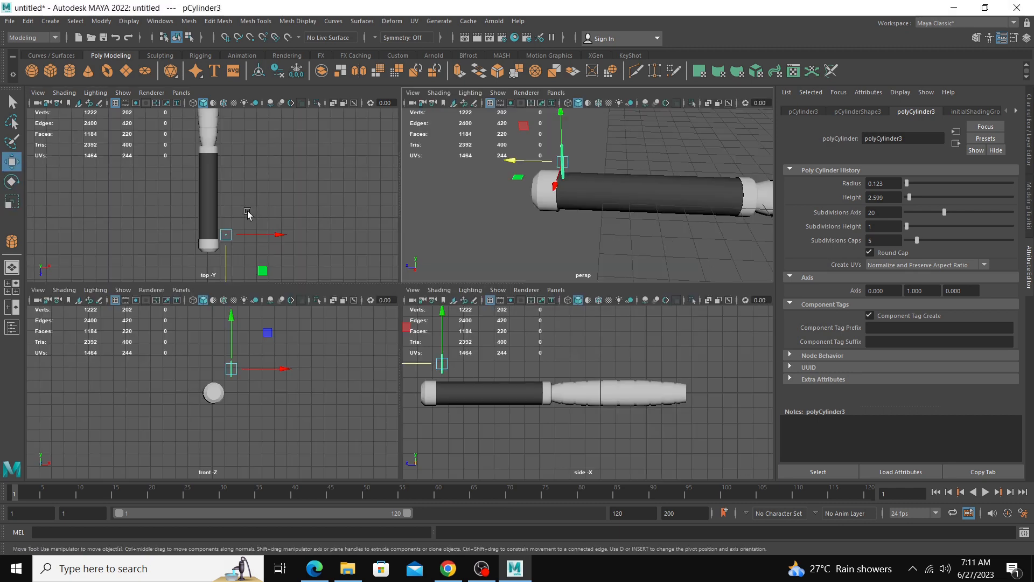
key(space)
drag(457, 372, 435, 395)
click(399, 400)
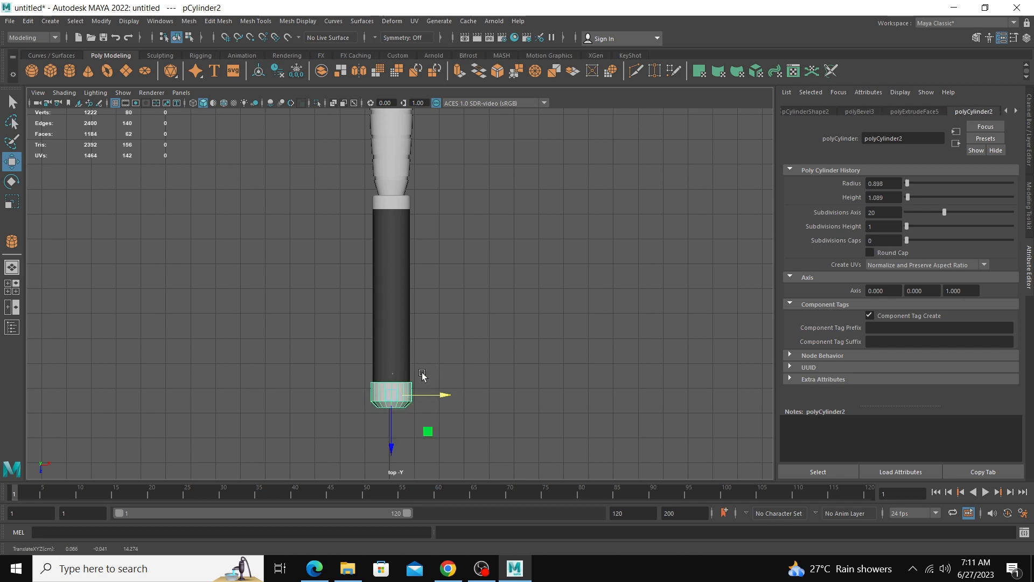
Step: Lower the thin cylinder into the sleeve's upper surface and slide it against the end cap, at about Y 1.16 and Z 13.6
click(394, 370)
key(space)
key(space)
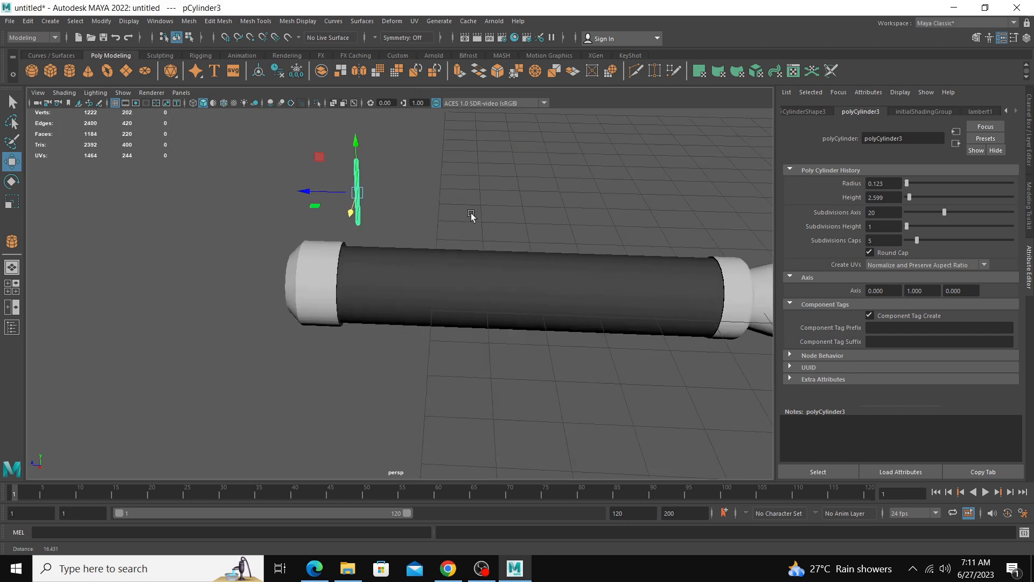
drag(346, 150, 357, 181)
drag(321, 225, 297, 232)
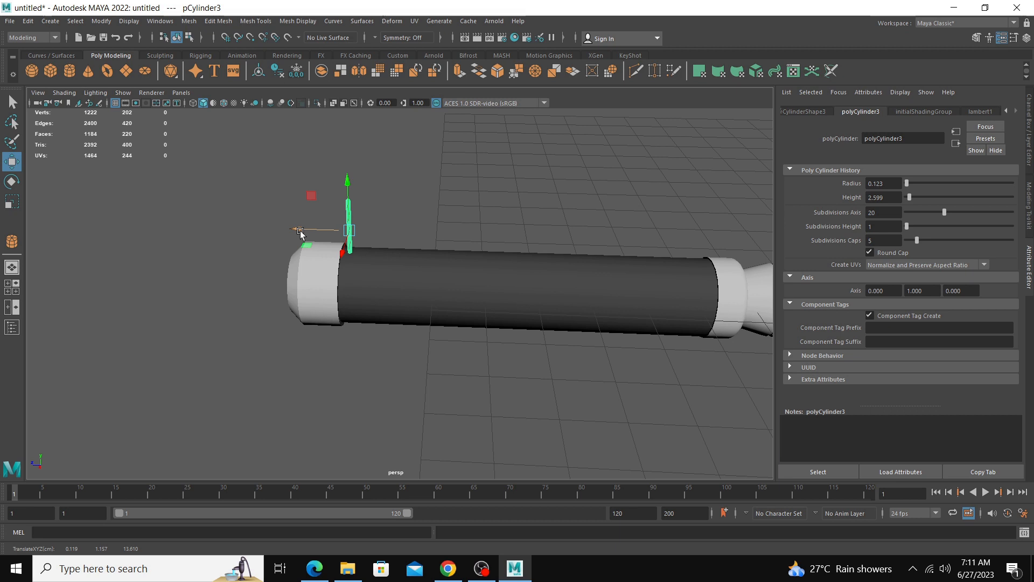
click(406, 215)
Step: Assign the existing lambert3 material to the thin round-ended pin
click(349, 214)
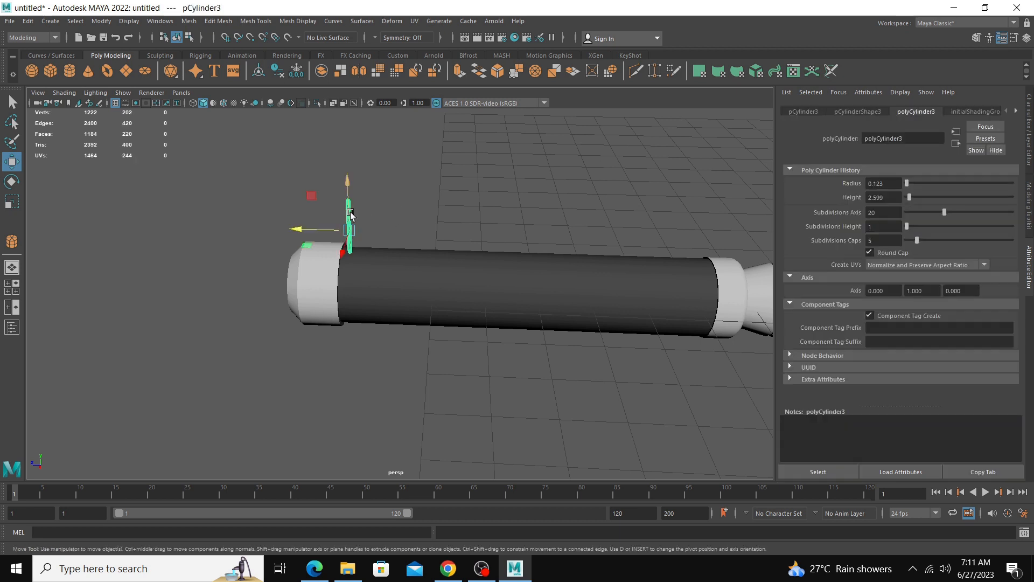
right_click(350, 213)
mouse_move(370, 509)
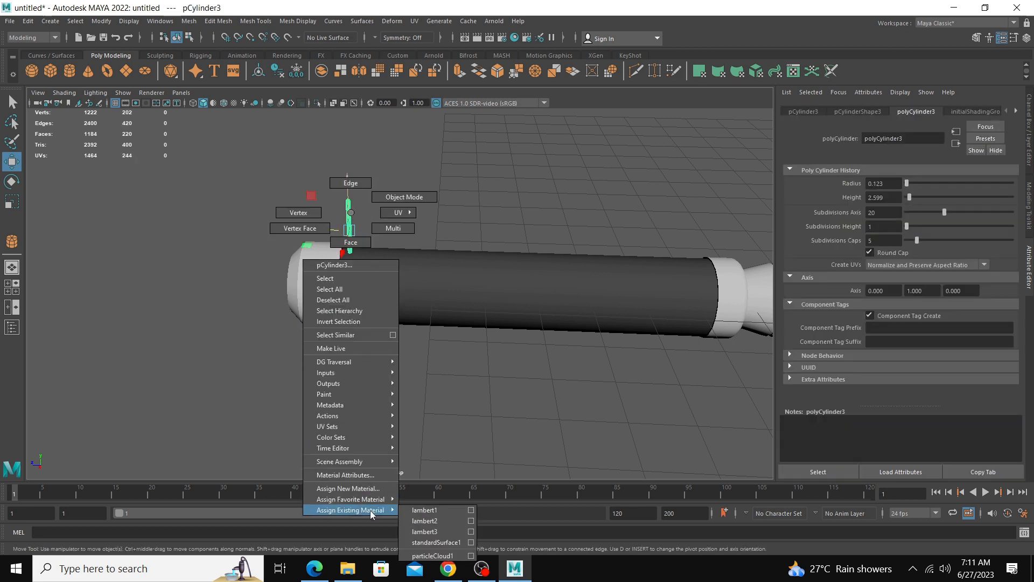
click(432, 531)
click(412, 376)
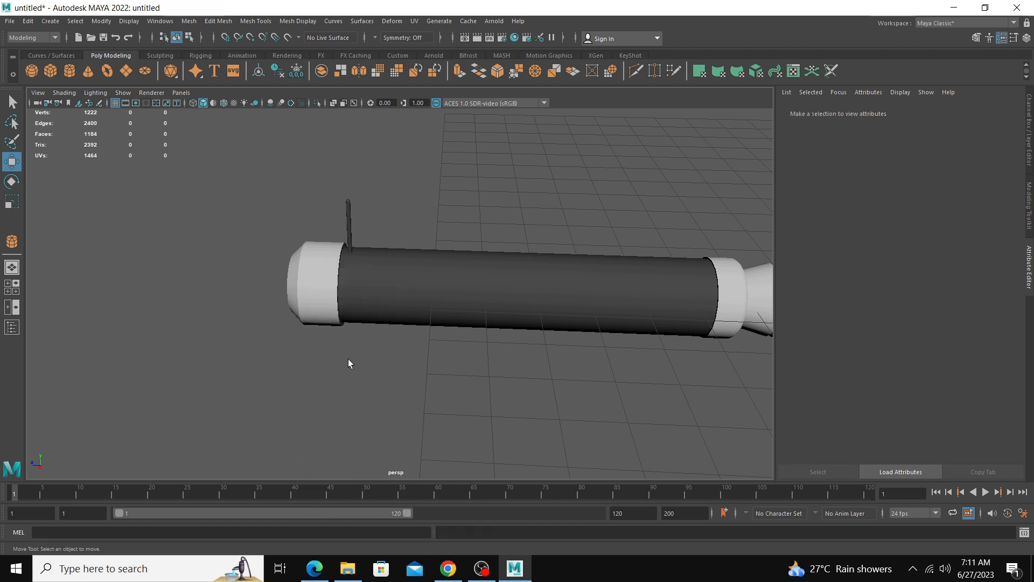
Step: Duplicate the pin and move the copy along Z to about 13.41
click(351, 218)
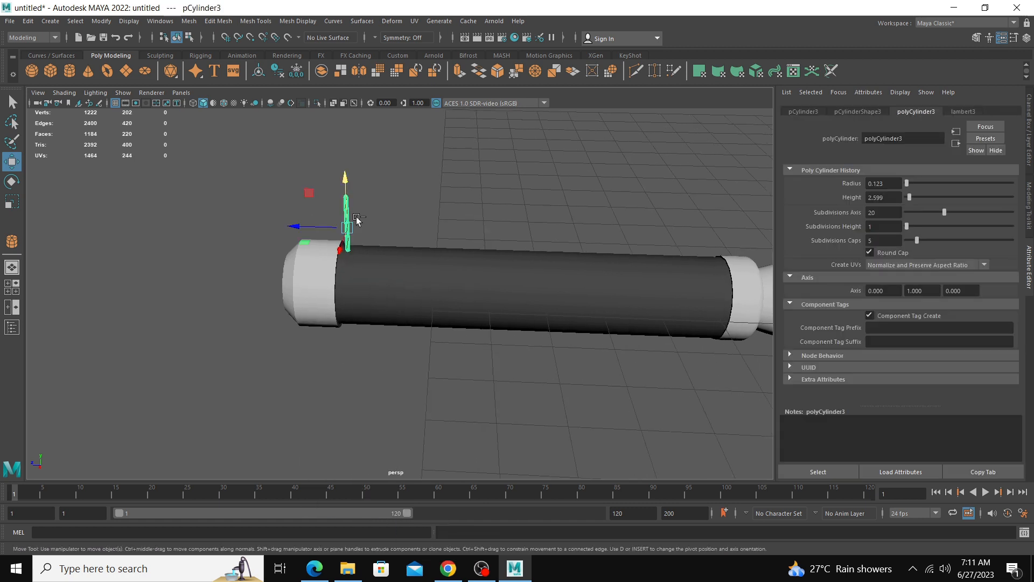
key(ctrl+d)
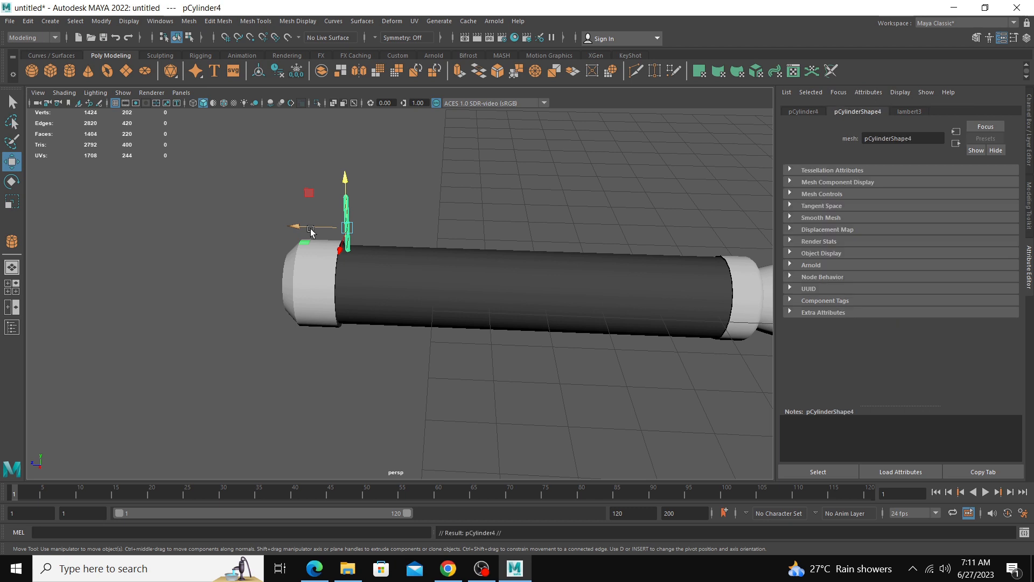
drag(312, 230, 320, 236)
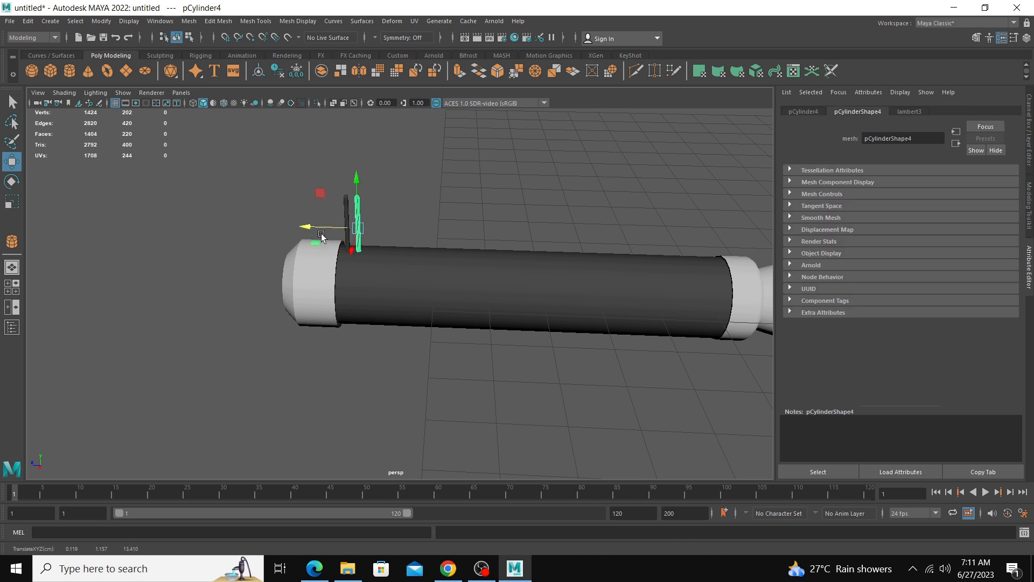
Step: Repeat the offset duplication along the sleeve until the row of 34 pins reaches the collar beside the handle
key(shift+d)
key(shift+d)
key(shift+d)
key(shift+d)
key(shift+d)
key(shift+d)
key(shift+d)
key(shift+d)
key(shift+d)
key(shift+d)
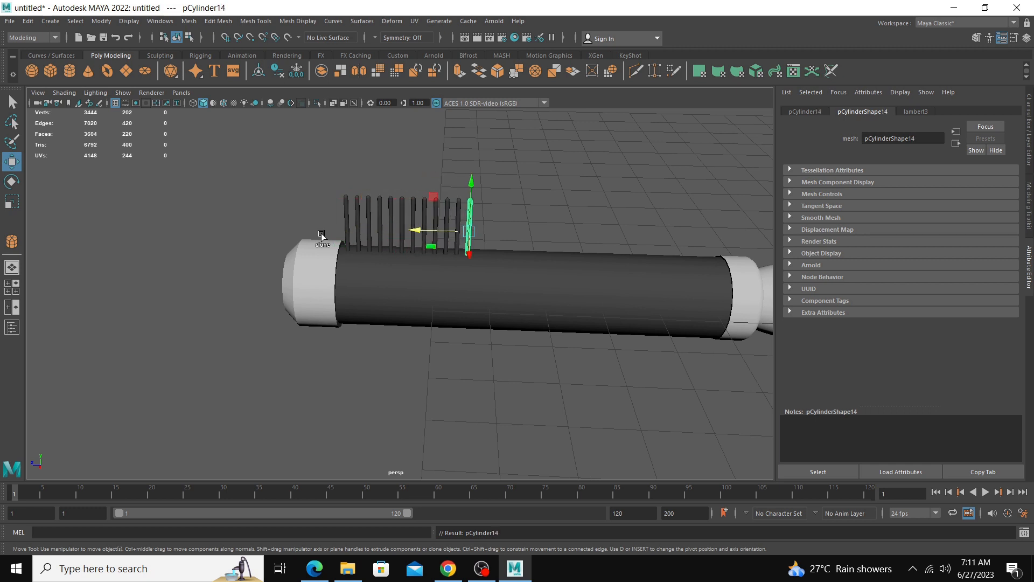
key(shift+d)
key(shift+d)
key(shift+d)
key(shift+d)
key(shift+d)
key(shift+d)
key(shift+d)
key(shift+d)
key(shift+d)
key(shift+d)
key(shift+d)
key(shift+d)
key(shift+d)
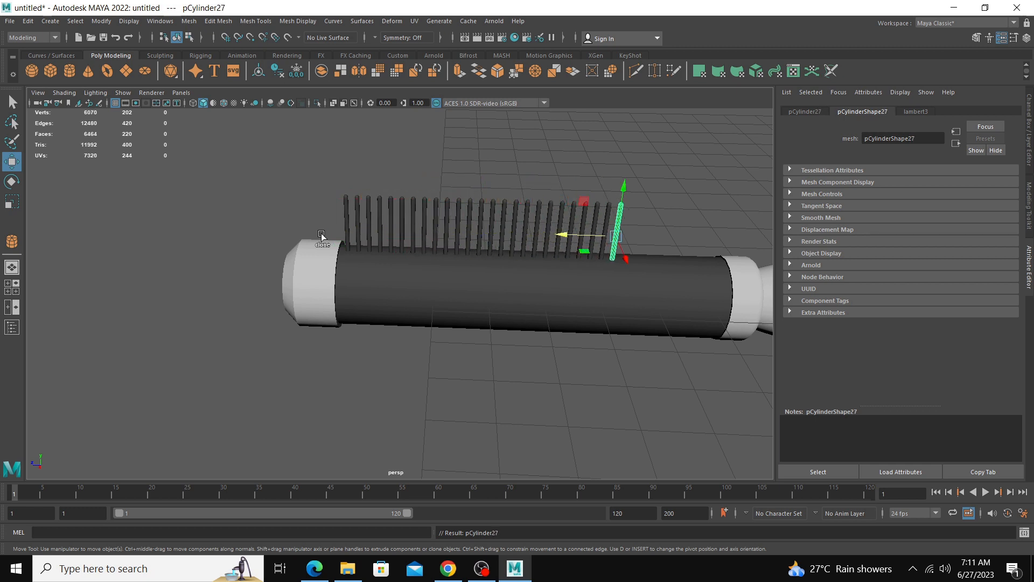
key(shift+d)
key(shift+d)
key(shift+d)
key(shift+d)
key(shift+d)
key(shift+d)
key(shift+d)
key(shift+d)
key(shift+d)
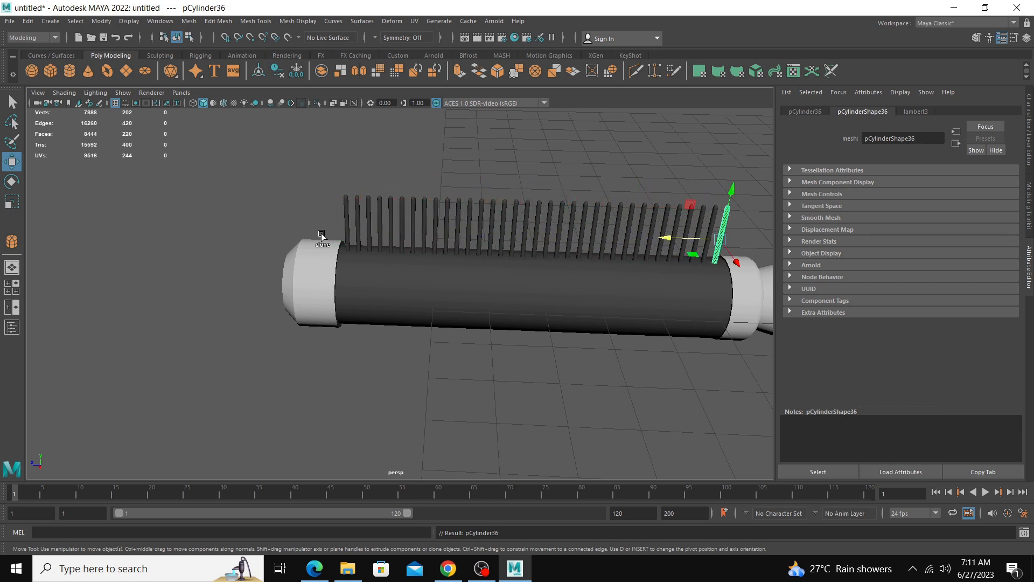
Step: Select all the pins and lower them slightly into the sleeve, to about Y 1.108
drag(295, 151, 737, 214)
drag(545, 184, 543, 187)
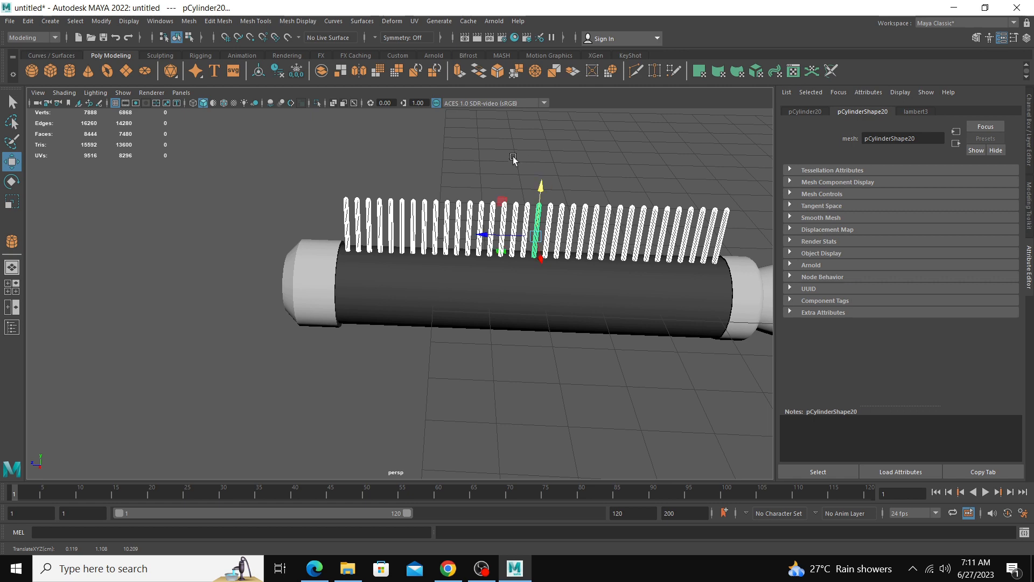
click(509, 161)
alt+drag(505, 166, 289, 137)
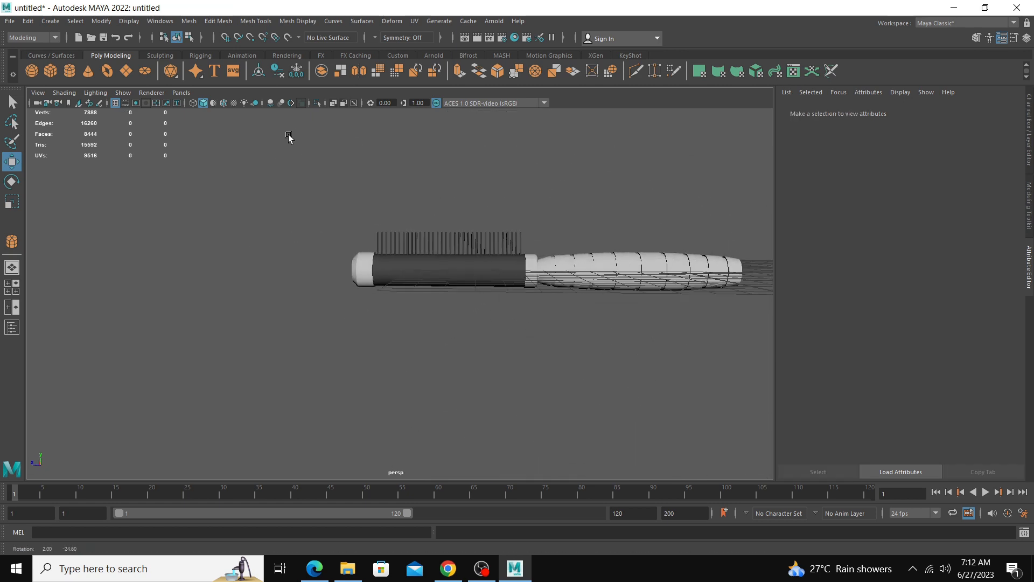
Step: Select the whole row of pins and combine them into a single mesh
drag(378, 206, 579, 241)
key(space)
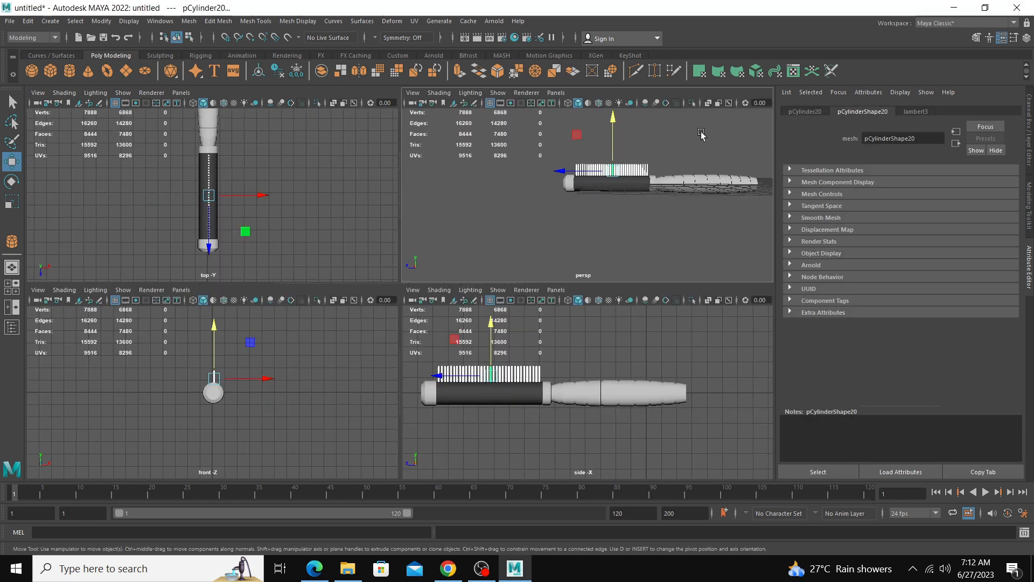
key(space)
key(space)
key(space)
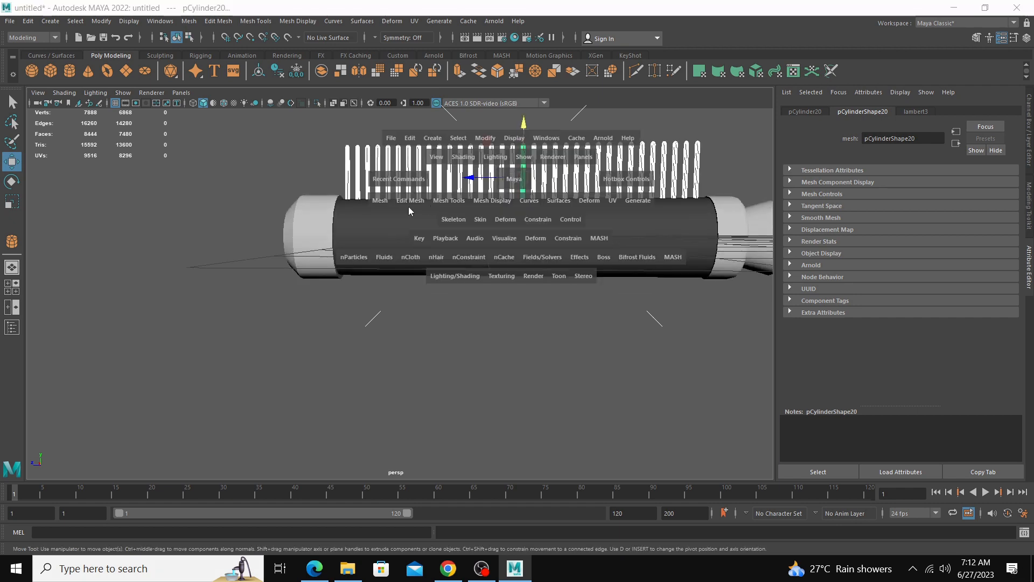
click(380, 201)
click(400, 241)
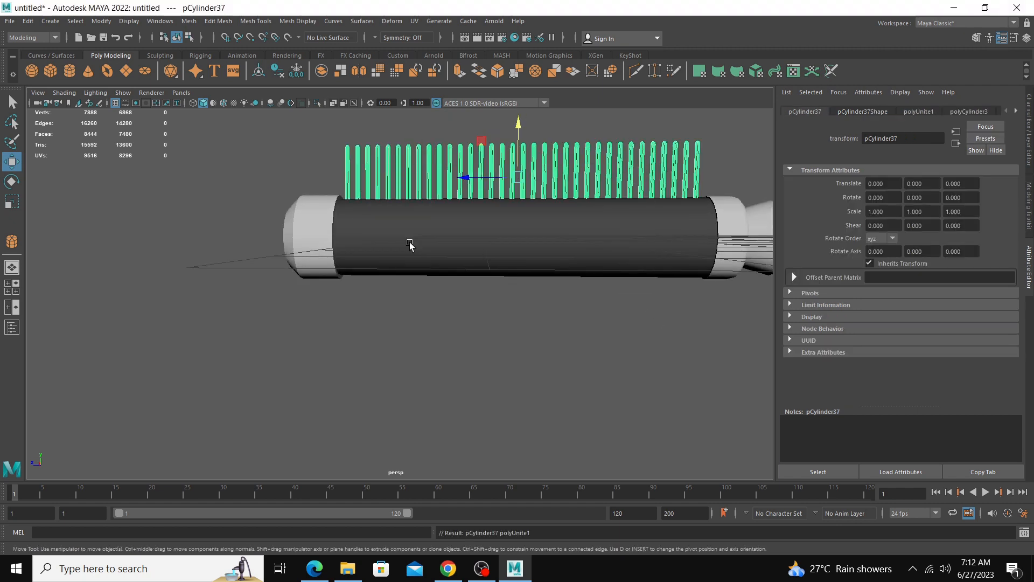
Step: In the front view, centre the combined pin row over the sleeve by moving it to about X -0.043
key(space)
key(space)
scroll(669, 362, up, 5)
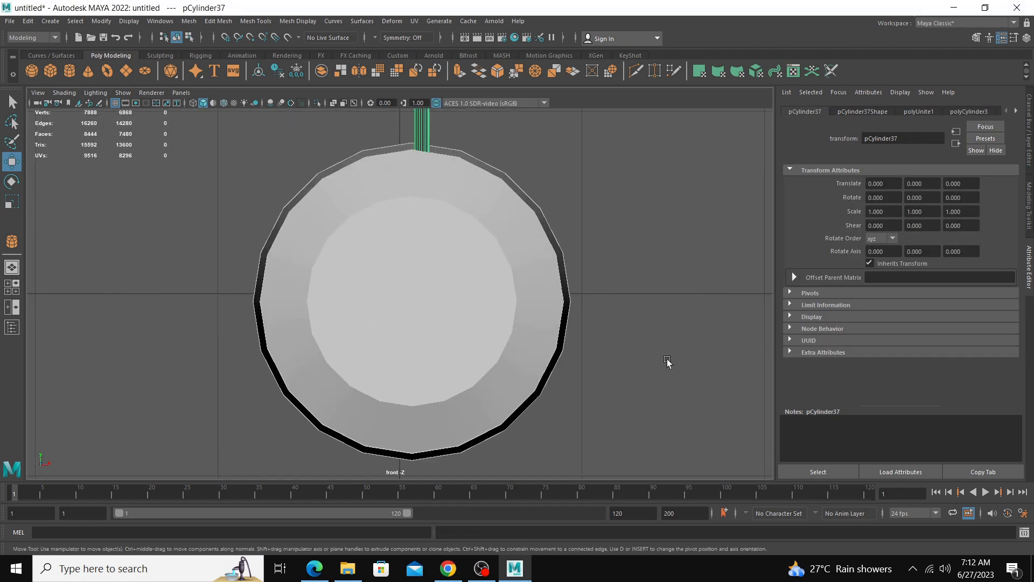
scroll(492, 284, down, 5)
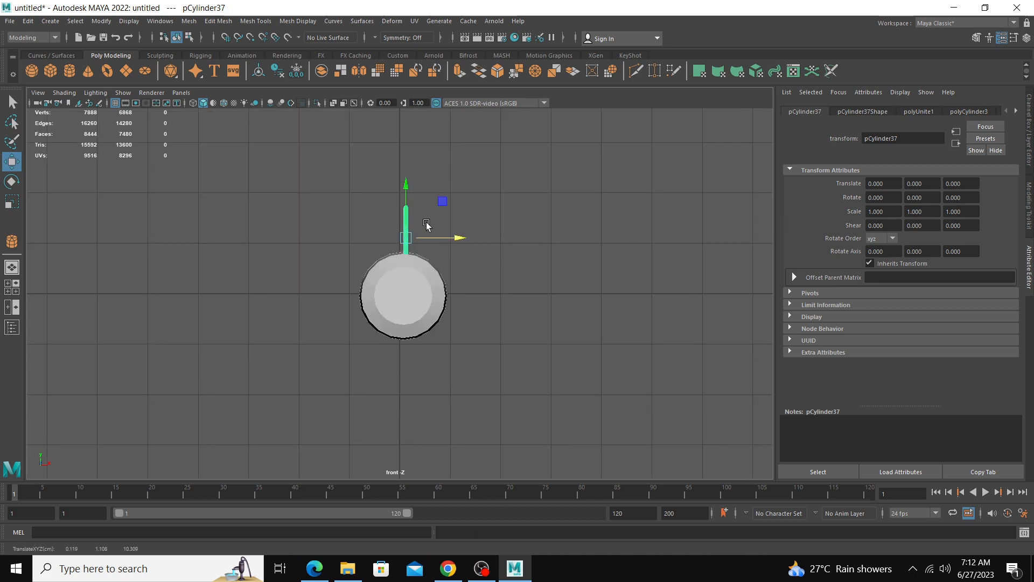
drag(461, 233, 457, 236)
Step: Move the pin row's pivot down to the centre of the sleeve
key(d)
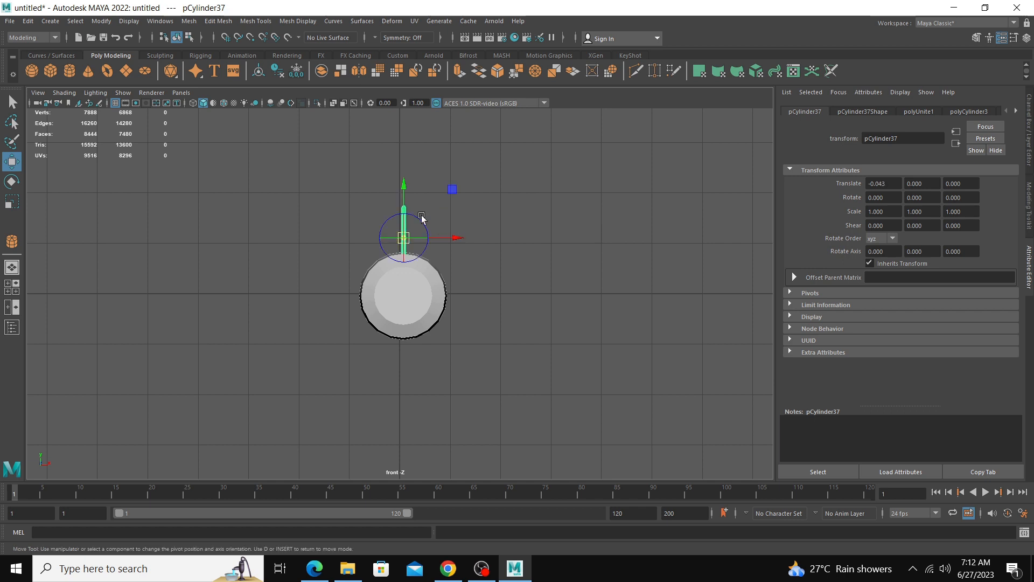
drag(406, 193, 413, 249)
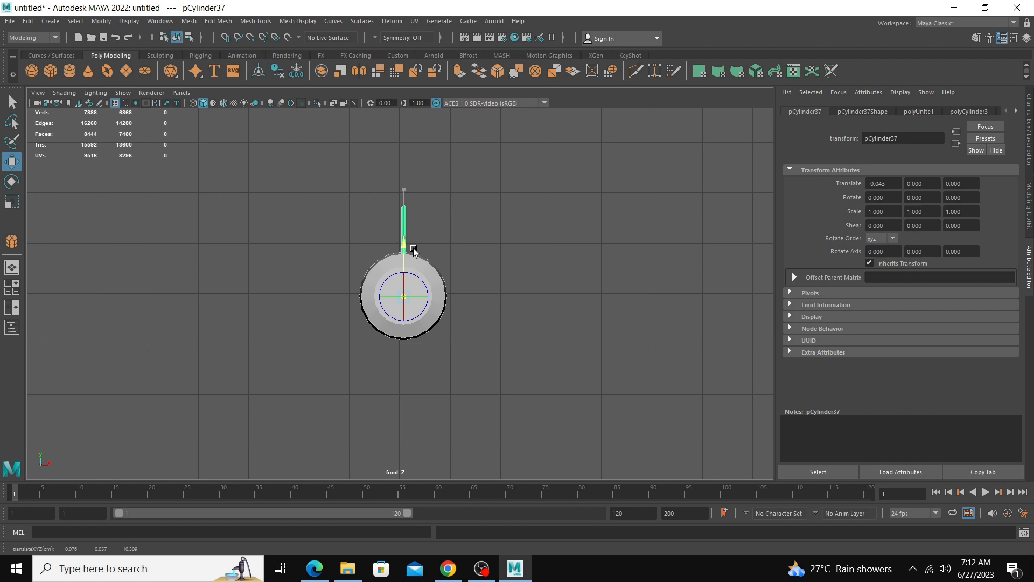
key(d)
Step: Duplicate the pin row with a Z rotation of about -11.6° and repeat the rotated copy all the way around the sleeve
key(e)
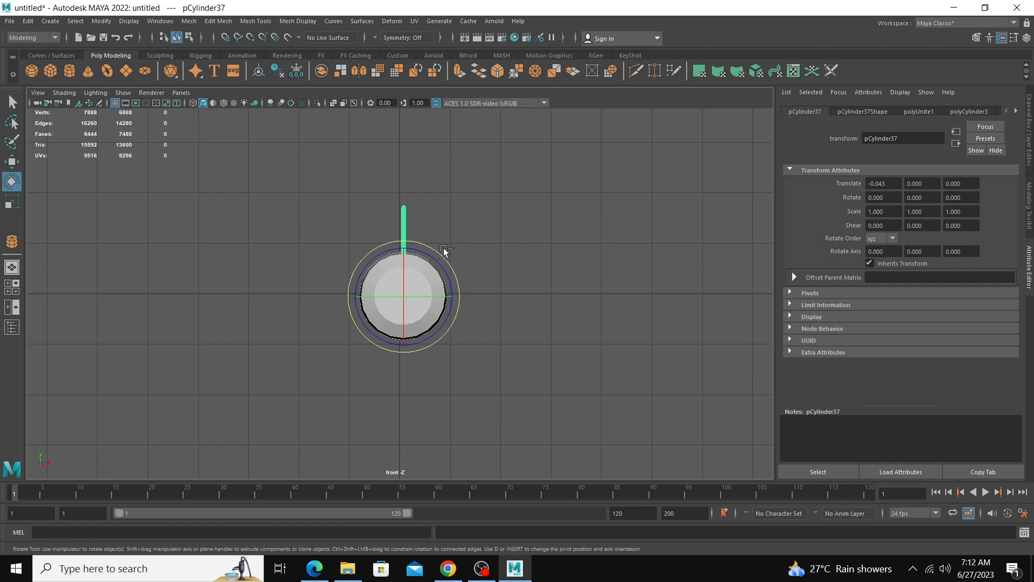
shift+drag(444, 249, 442, 257)
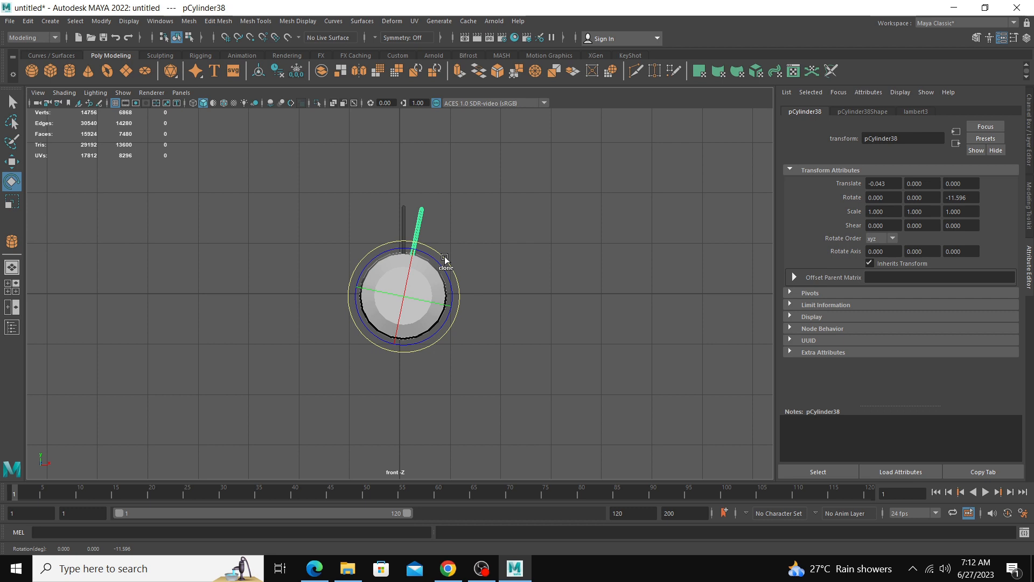
key(shift+d)
key(shift+d)
key(shift+d)
key(shift+d)
key(shift+d)
key(shift+d)
key(shift+d)
key(shift+d)
key(shift+d)
key(shift+d)
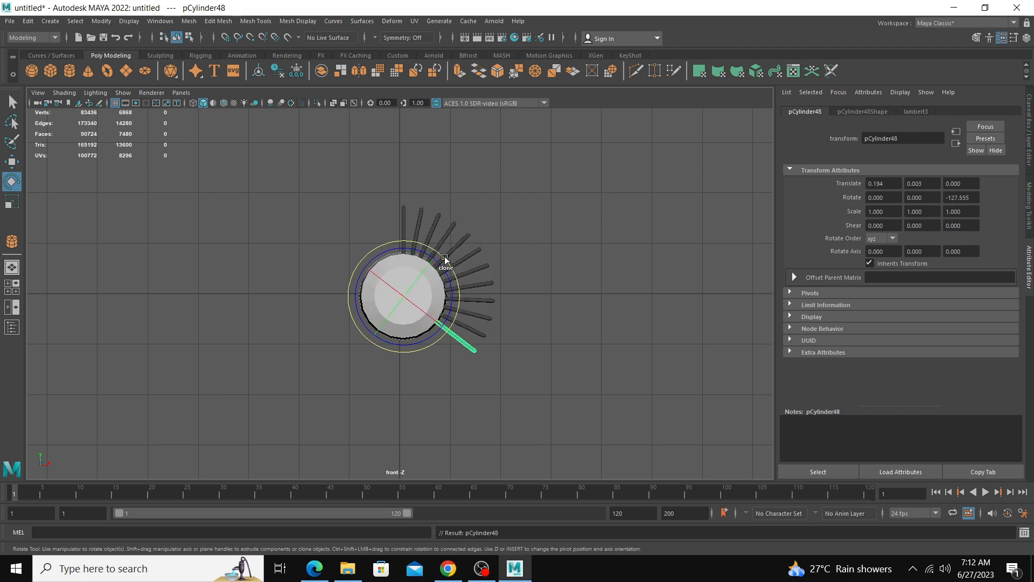
key(shift+d)
key(shift+d)
key(shift+d)
key(shift+d)
key(shift+d)
key(shift+d)
key(shift+d)
key(shift+d)
key(shift+d)
key(shift+d)
key(shift+d)
key(shift+d)
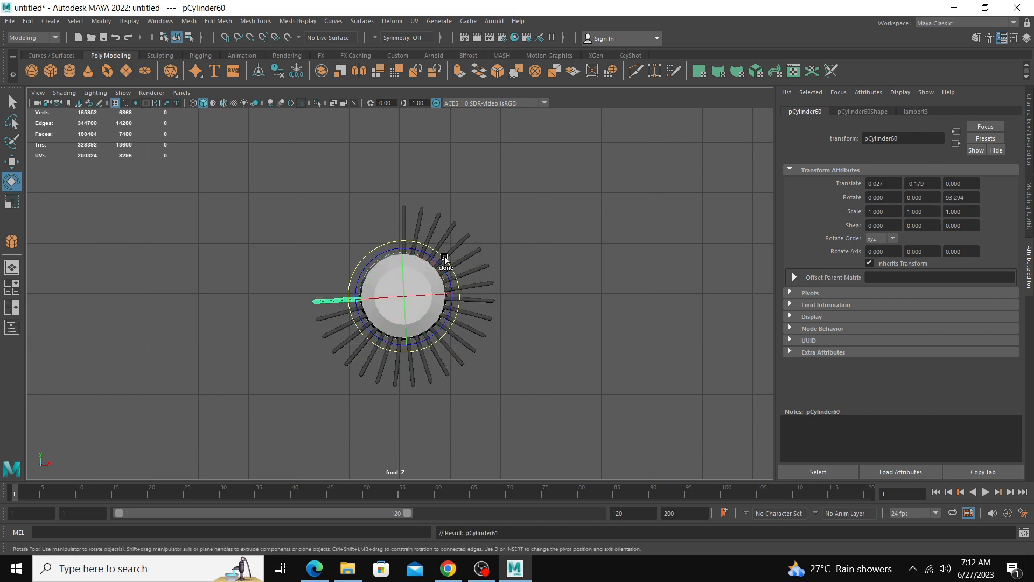
key(shift+d)
key(shift+d)
key(shift+d)
key(shift+d)
key(shift+d)
key(shift+d)
key(shift+d)
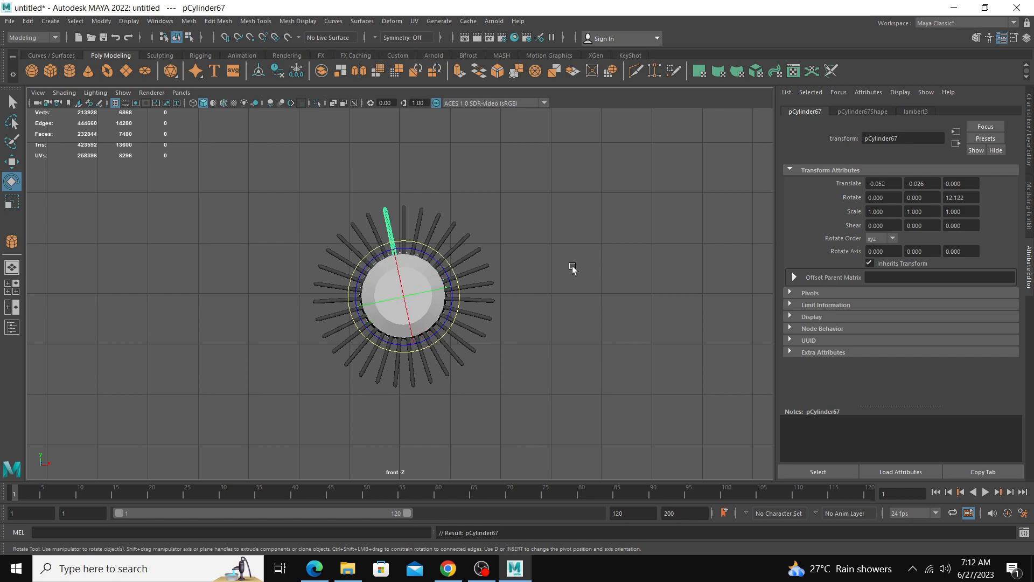
Step: Examine the ring of bristles and the whole brush from several angles in the perspective view
click(572, 266)
key(space)
key(space)
mouse_move(592, 226)
alt+mouse_down()
mouse_move(558, 230)
mouse_move(521, 211)
mouse_move(455, 233)
mouse_move(475, 263)
mouse_move(505, 198)
mouse_move(683, 203)
mouse_move(579, 240)
mouse_move(487, 244)
alt+mouse_up()
scroll(454, 247, up, 2)
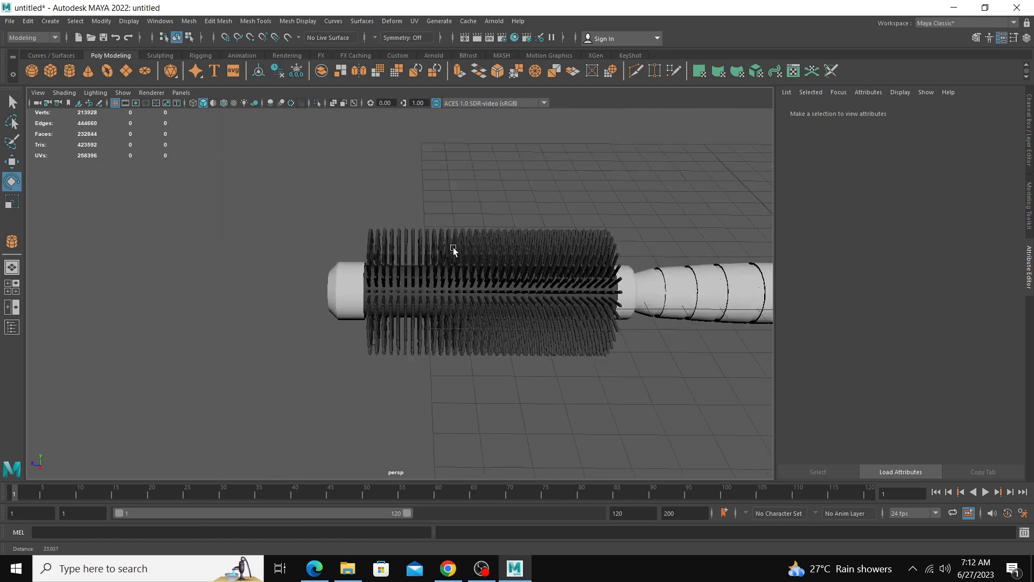
alt+right_drag(454, 248, 567, 265)
mouse_move(491, 261)
alt+mouse_down()
mouse_move(542, 266)
mouse_move(492, 228)
mouse_move(476, 231)
alt+mouse_up()
alt+right_drag(475, 231, 325, 205)
mouse_move(326, 204)
alt+mouse_down()
mouse_move(474, 316)
mouse_move(439, 335)
mouse_move(483, 341)
mouse_move(474, 336)
alt+mouse_up()
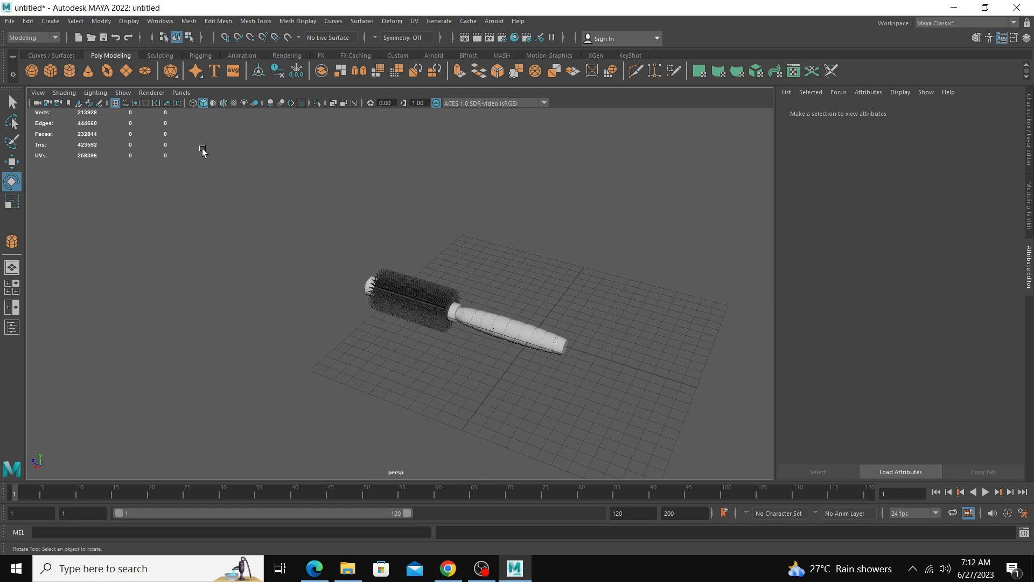
Step: Hide the perspective grid and select one of the rotated bristle rows up close
click(114, 103)
mouse_move(318, 272)
alt+mouse_down()
mouse_move(393, 284)
mouse_move(510, 247)
mouse_move(393, 244)
mouse_move(314, 263)
alt+mouse_up()
alt+right_drag(314, 263, 607, 331)
click(365, 243)
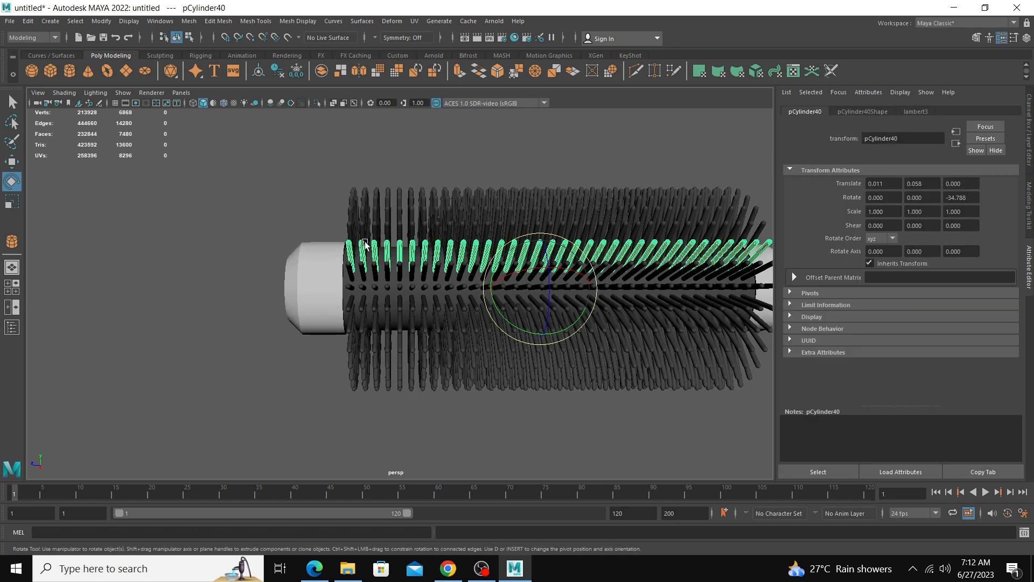
Step: Undo all the rotated duplicates around the sleeve, back to the single combined pin row
key(space)
key(space)
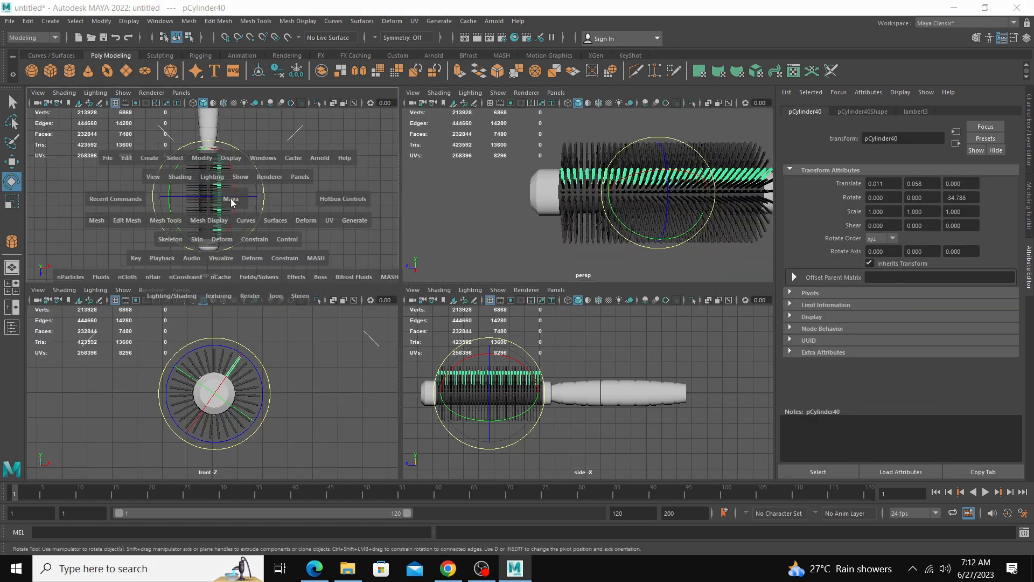
key(ctrl+z)
key(space)
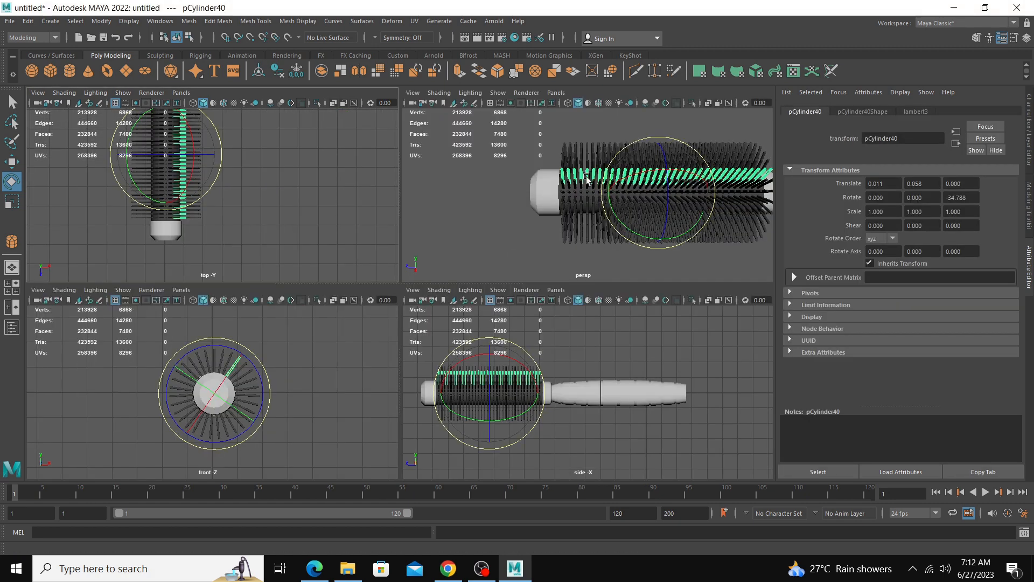
key(ctrl+z)
key(ctrl+z)
key(ctrl+z)
key(ctrl+z)
key(ctrl+z)
key(ctrl+z)
key(ctrl+z)
key(ctrl+z)
key(ctrl+z)
key(ctrl+z)
key(ctrl+z)
key(ctrl+z)
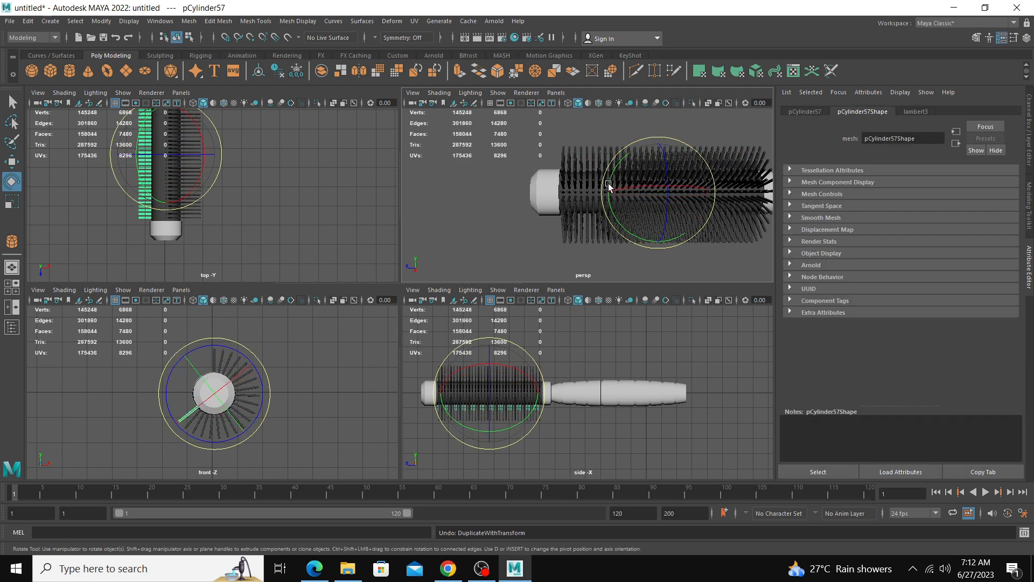
key(ctrl+z)
key(ctrl+z)
key(ctrl+z)
key(ctrl+z)
key(ctrl+z)
key(ctrl+z)
key(ctrl+z)
key(ctrl+z)
key(ctrl+z)
key(ctrl+z)
key(ctrl+z)
key(ctrl+z)
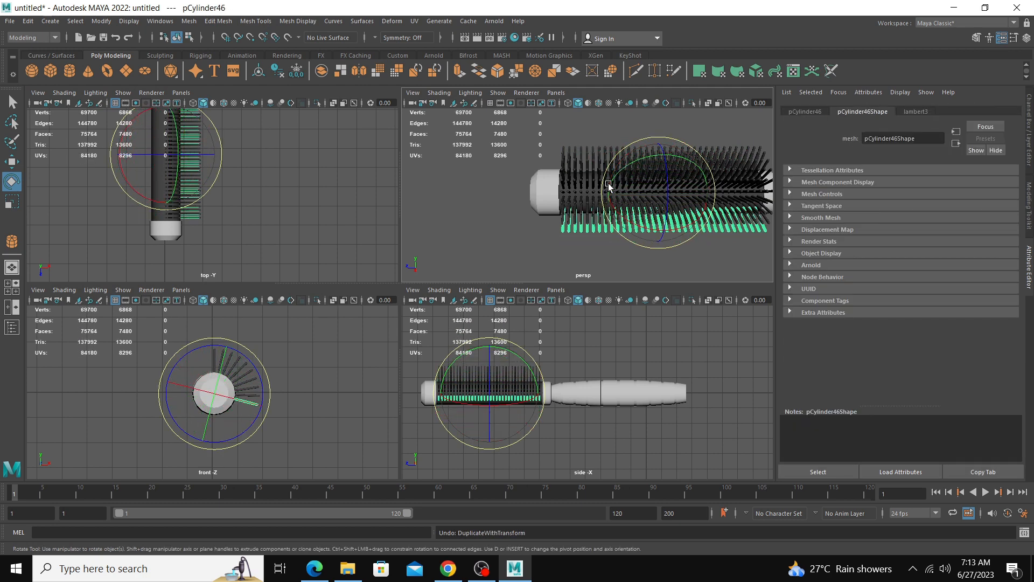
key(ctrl+z)
key(ctrl+z)
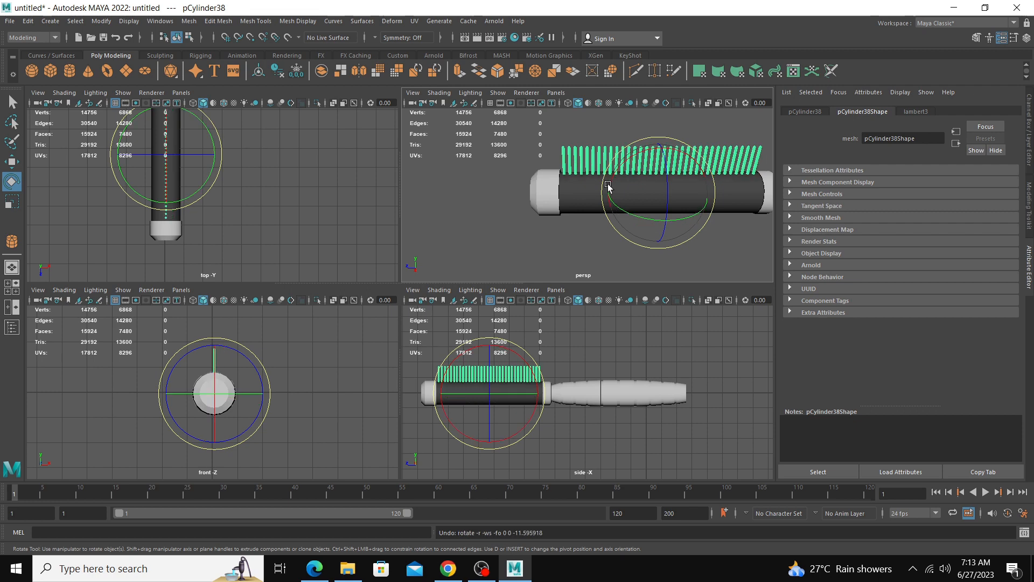
key(ctrl+z)
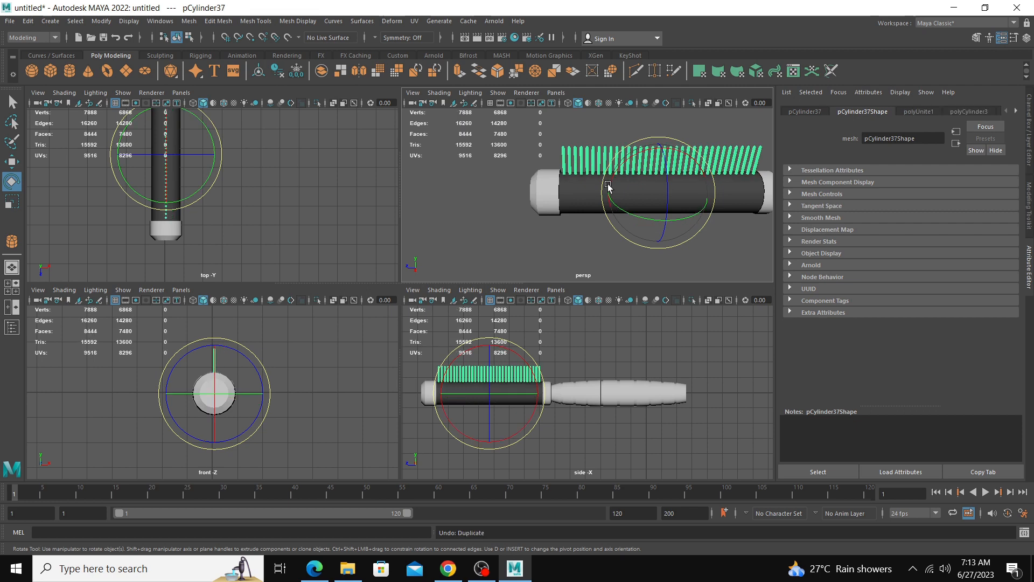
Step: Separate the combined pin row above the sleeve into individual bristle meshes
click(577, 227)
key(space)
scroll(396, 208, up, 3)
alt+middle_drag(347, 195, 302, 197)
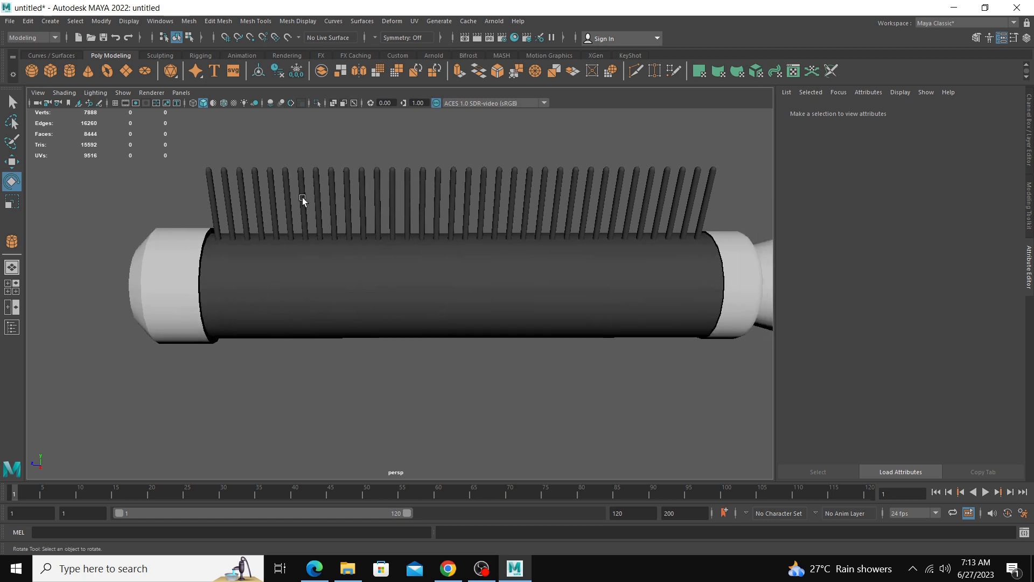
scroll(302, 197, down, 5)
click(291, 229)
key(space)
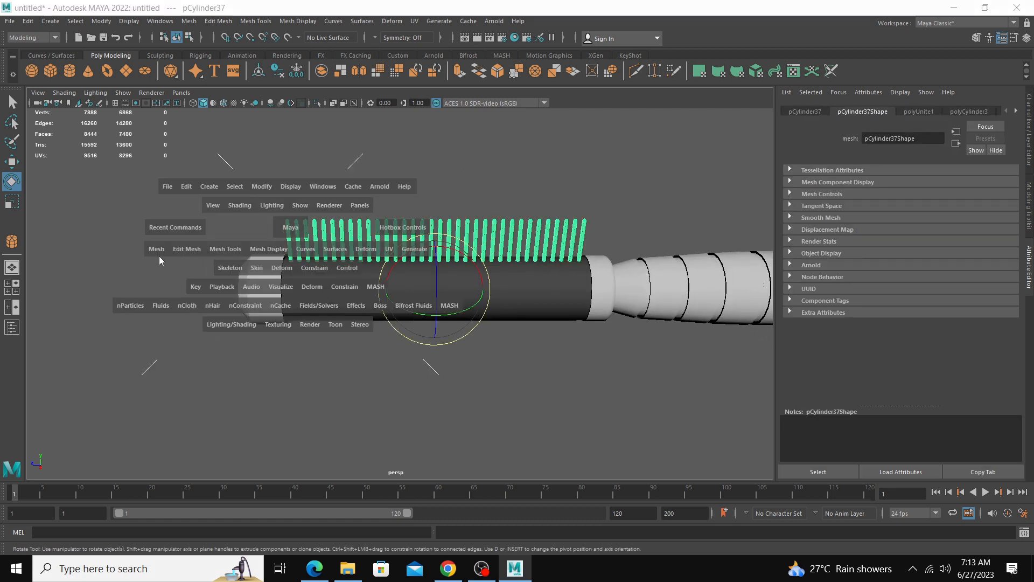
key(space)
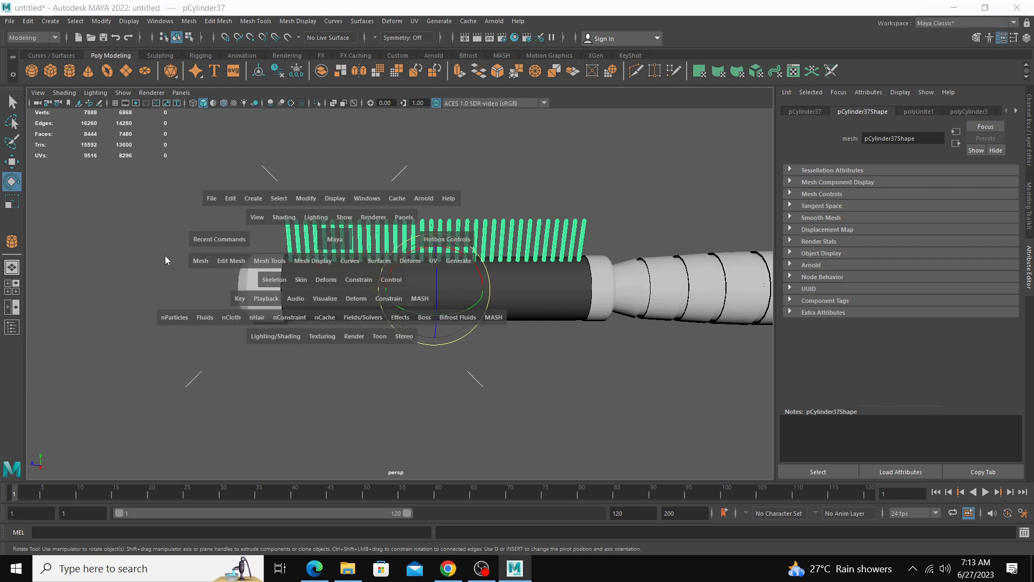
drag(202, 267, 218, 317)
Step: Try thinning the row by deleting every second bristle, and select the bristles that remain
click(296, 227)
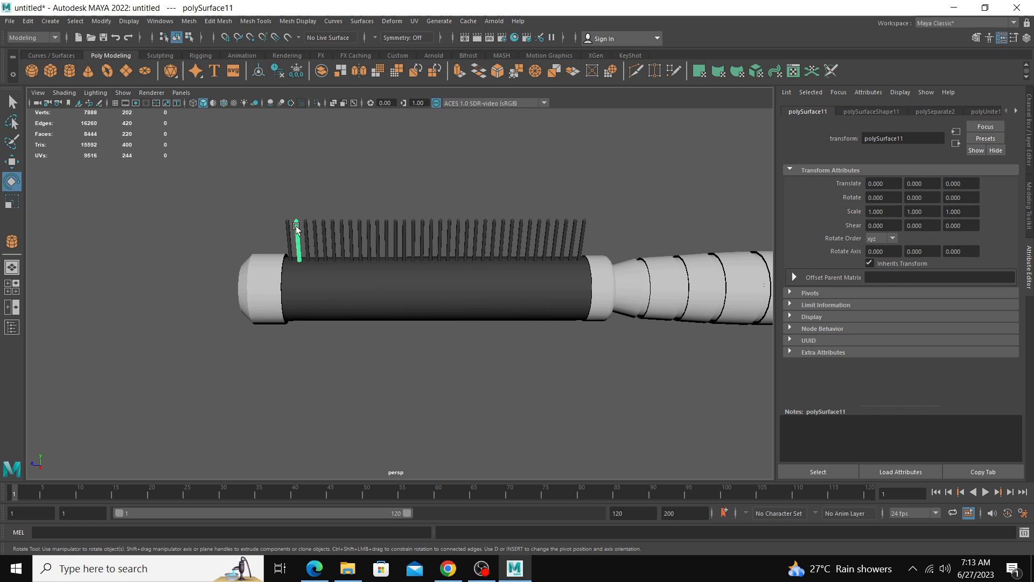
shift+click(334, 236)
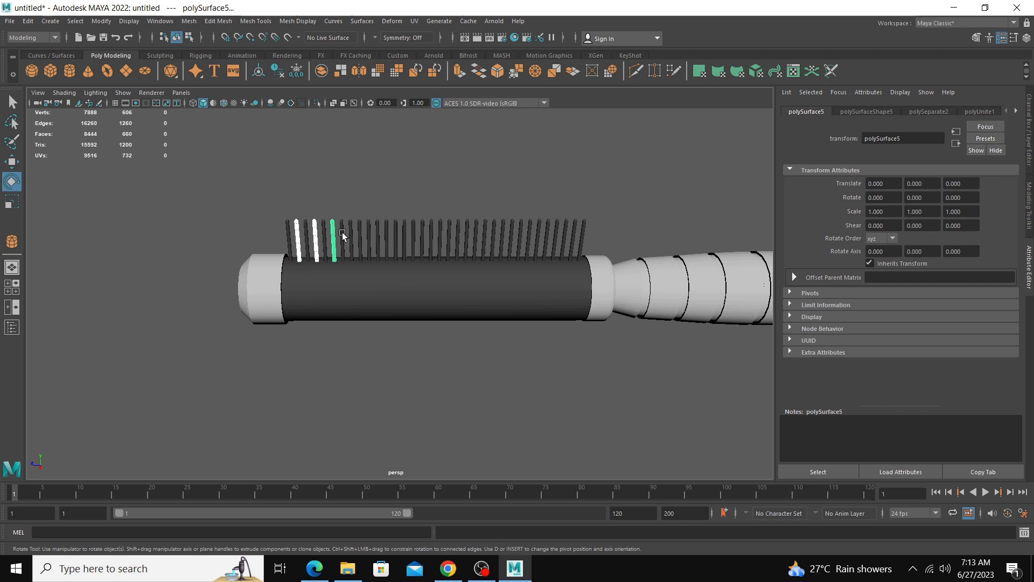
shift+click(369, 237)
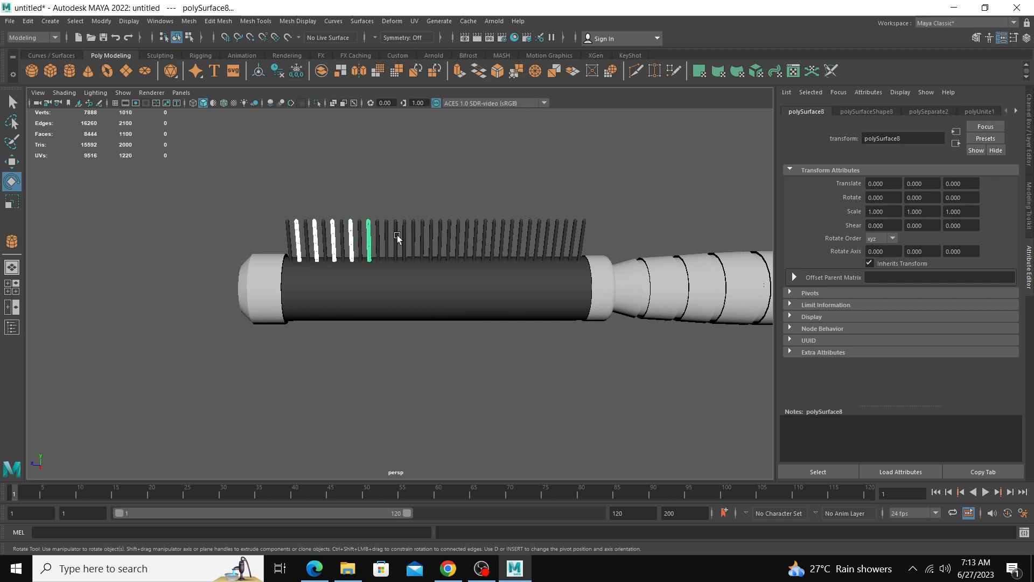
shift+click(386, 237)
shift+click(405, 237)
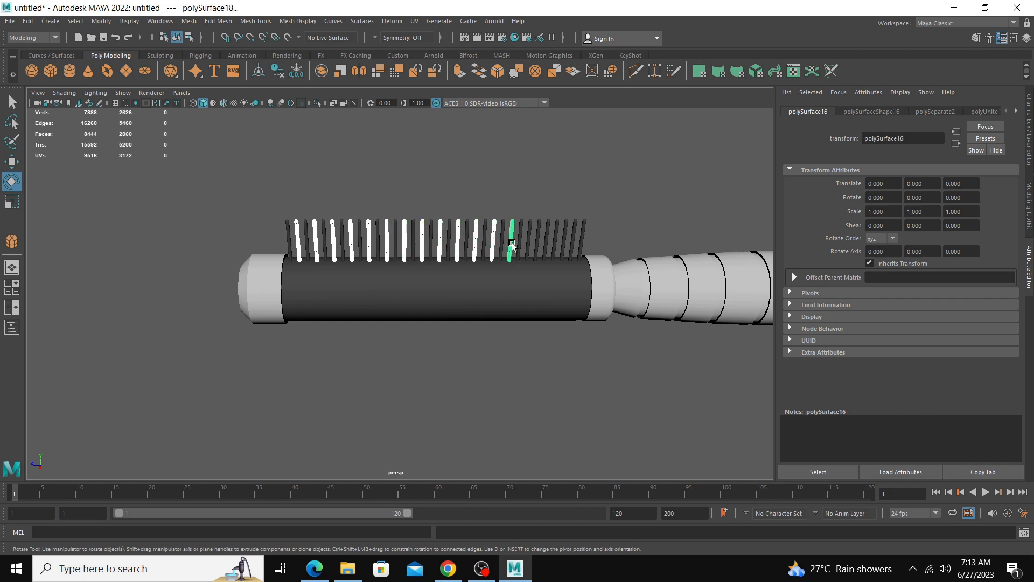
shift+click(530, 245)
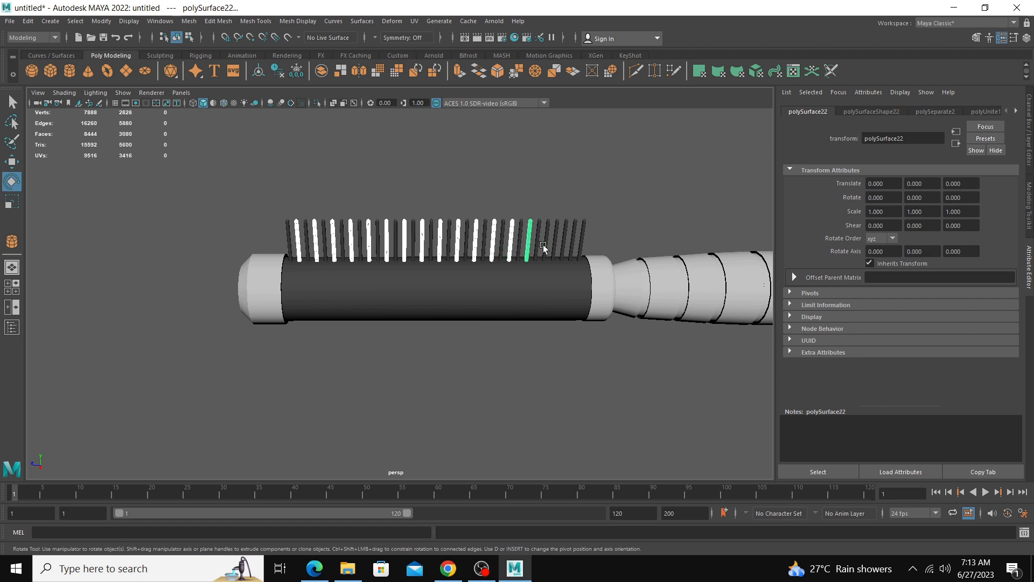
shift+click(563, 247)
shift+click(581, 240)
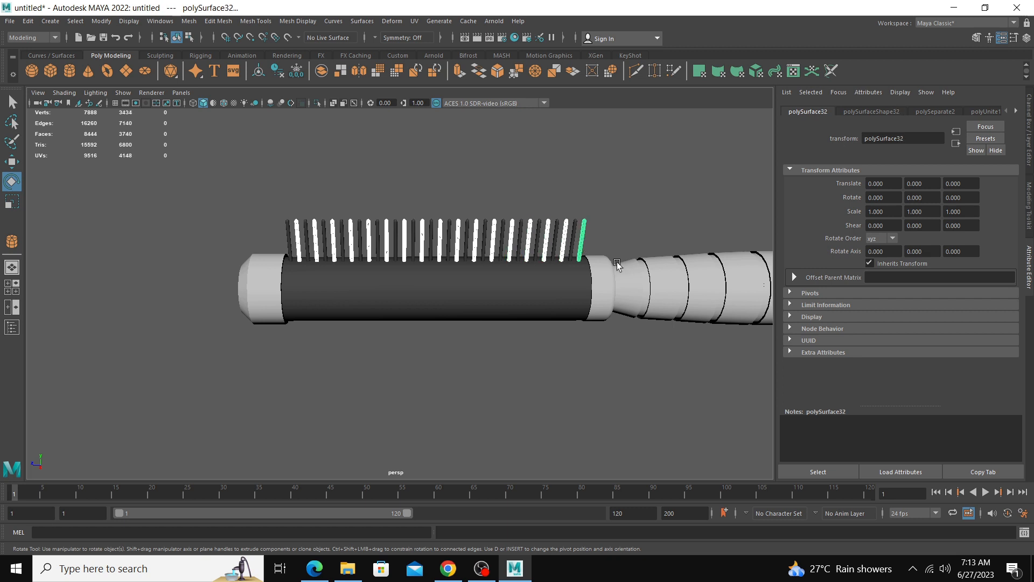
key(Delete)
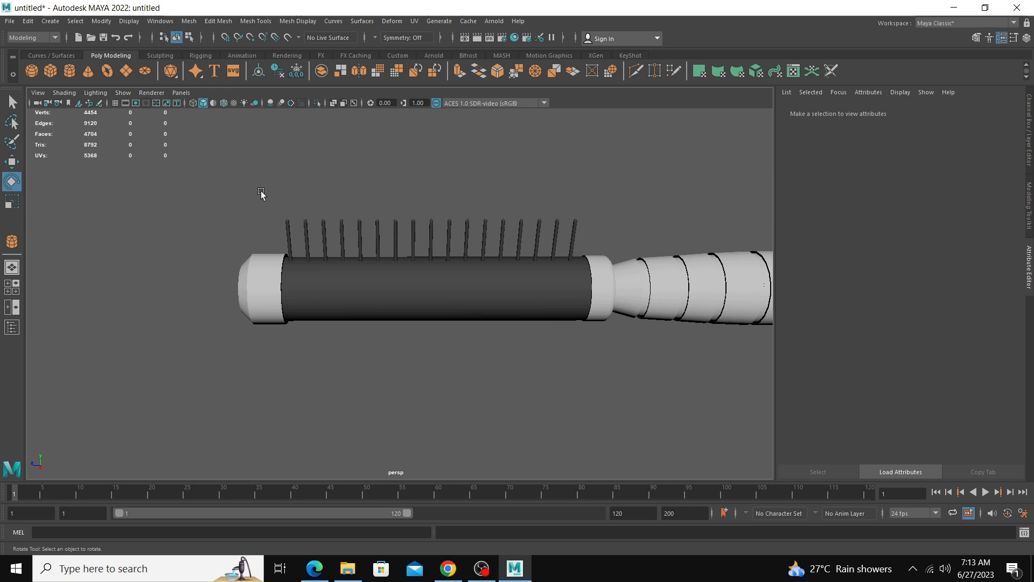
drag(241, 180, 603, 240)
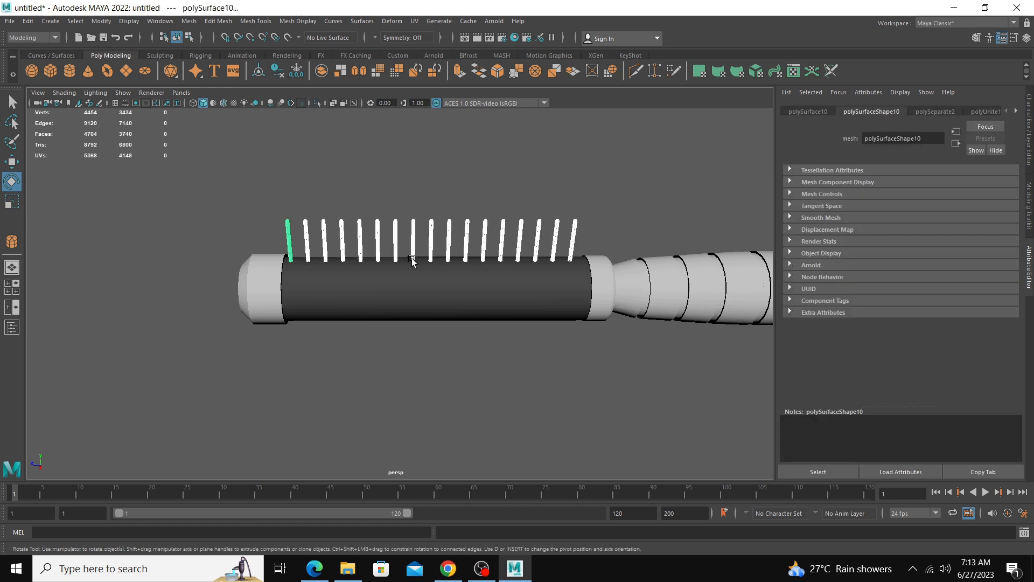
Step: Undo the deletion of the alternate bristles, toggling it once with redo to compare both versions
key(ctrl+z)
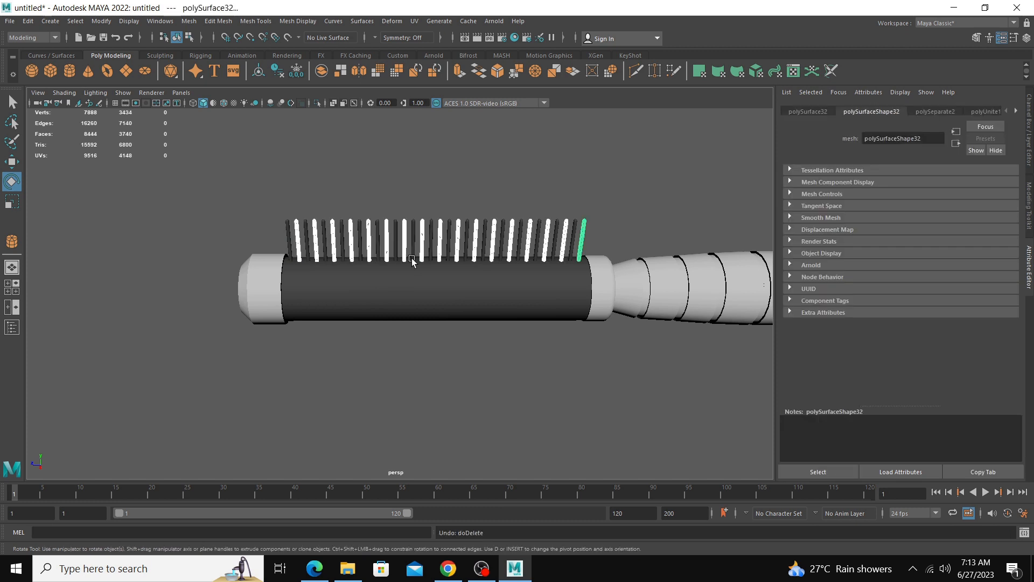
key(shift+z)
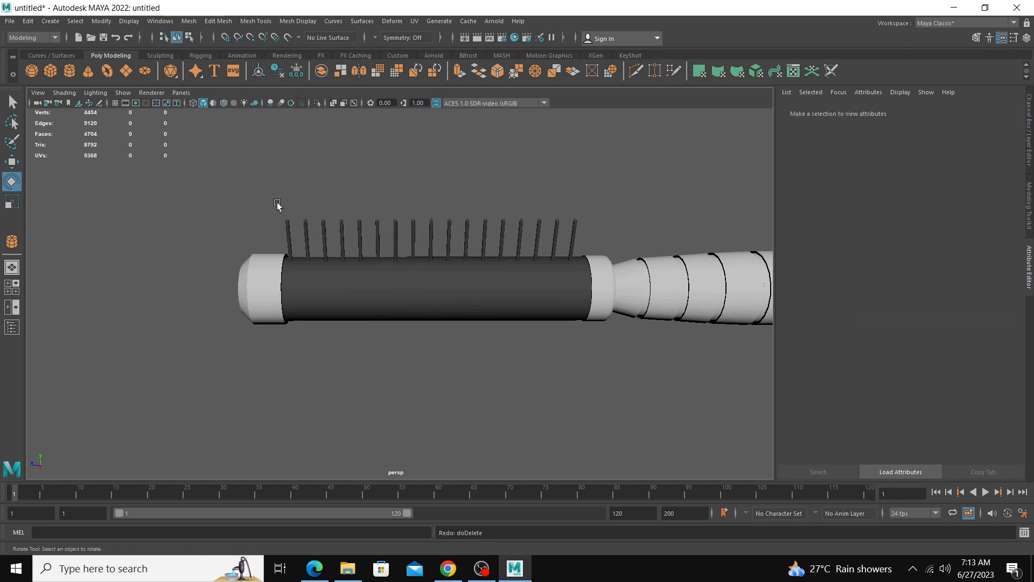
key(ctrl+z)
key(ctrl+z)
key(ctrl+z)
key(ctrl+z)
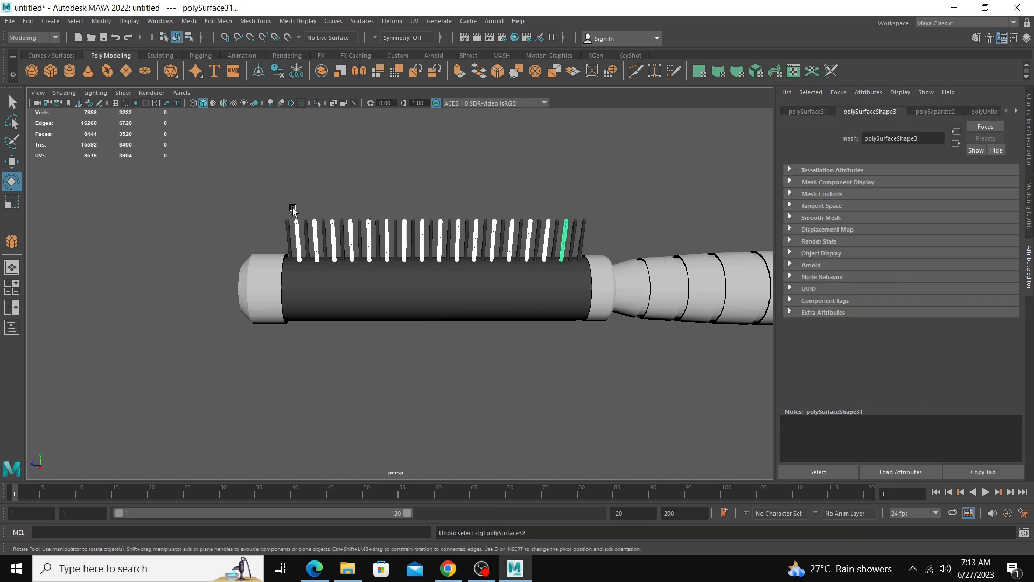
Step: Select all the separated bristles and shift their pivot about 0.088 along X onto the sleeve's centre axis in the front view
drag(249, 187, 659, 223)
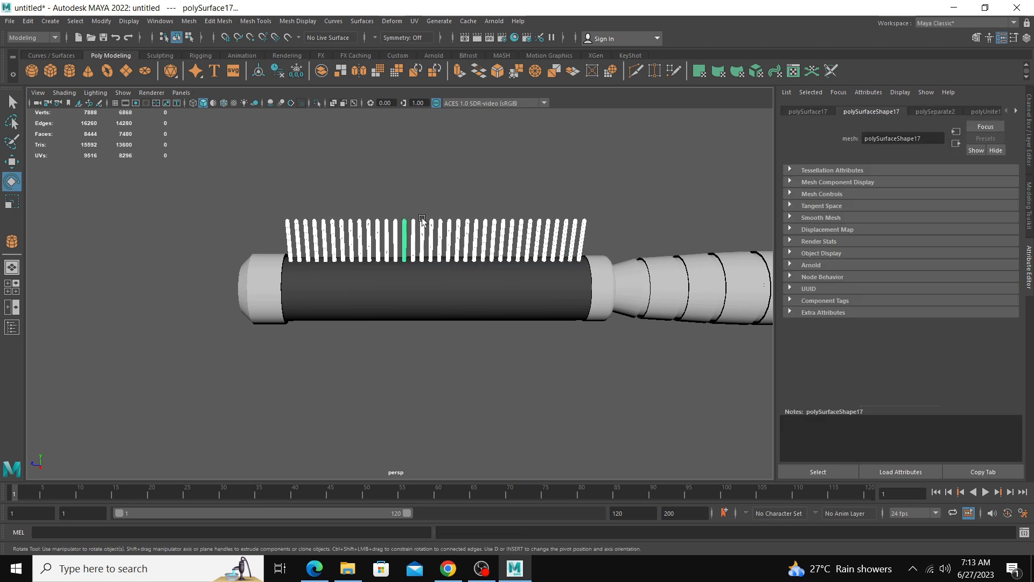
key(space)
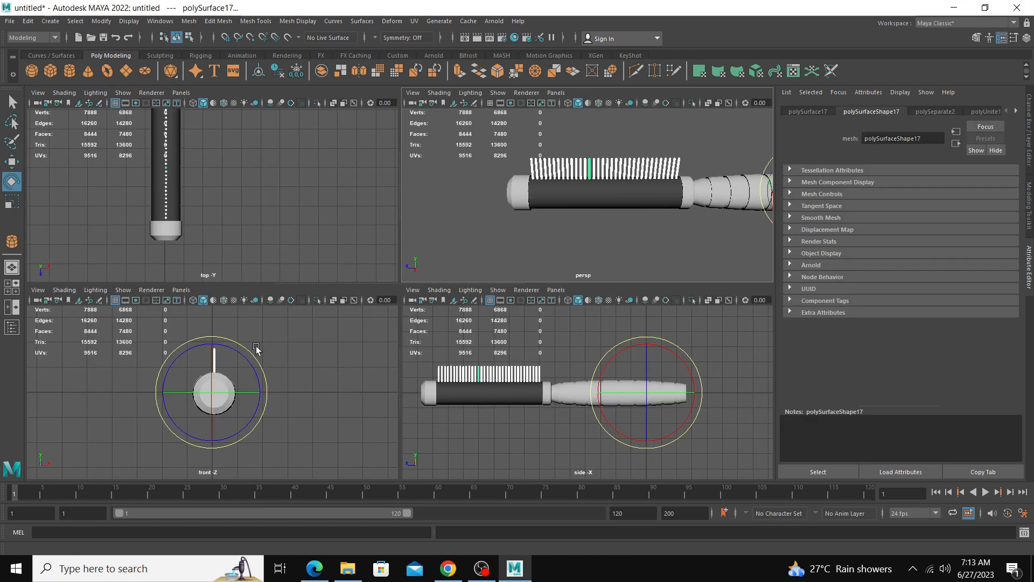
key(w)
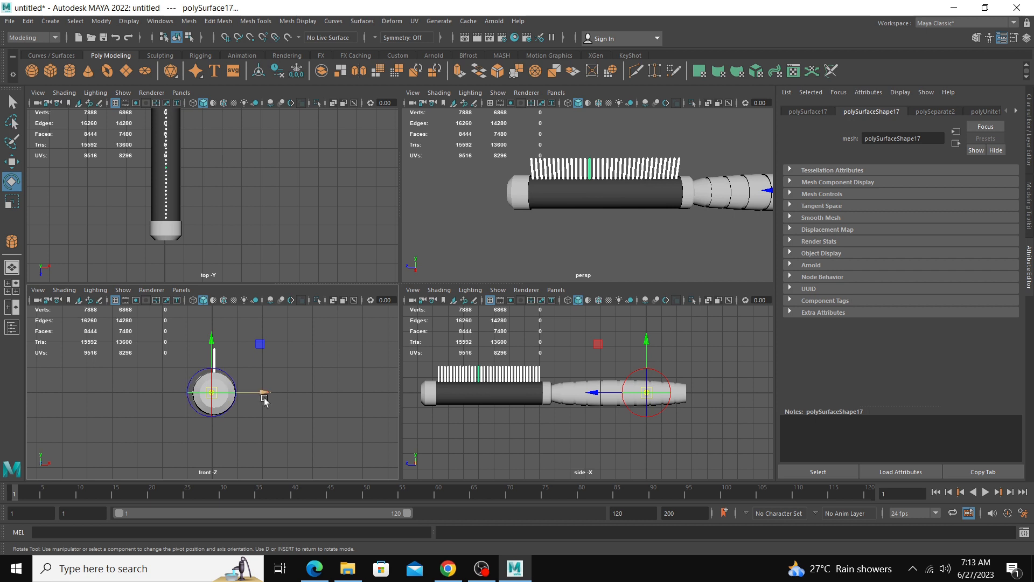
drag(263, 394, 268, 397)
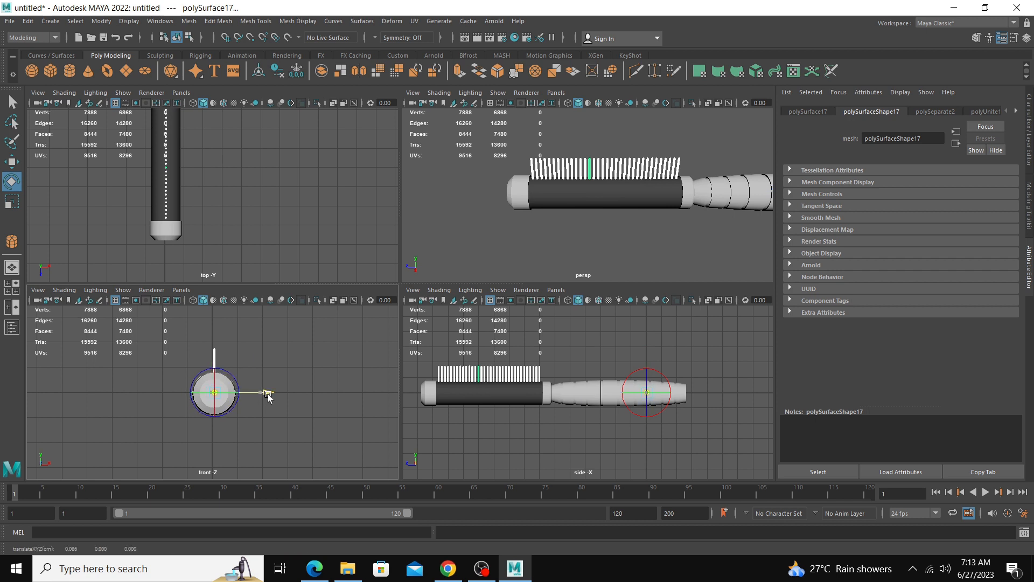
key(e)
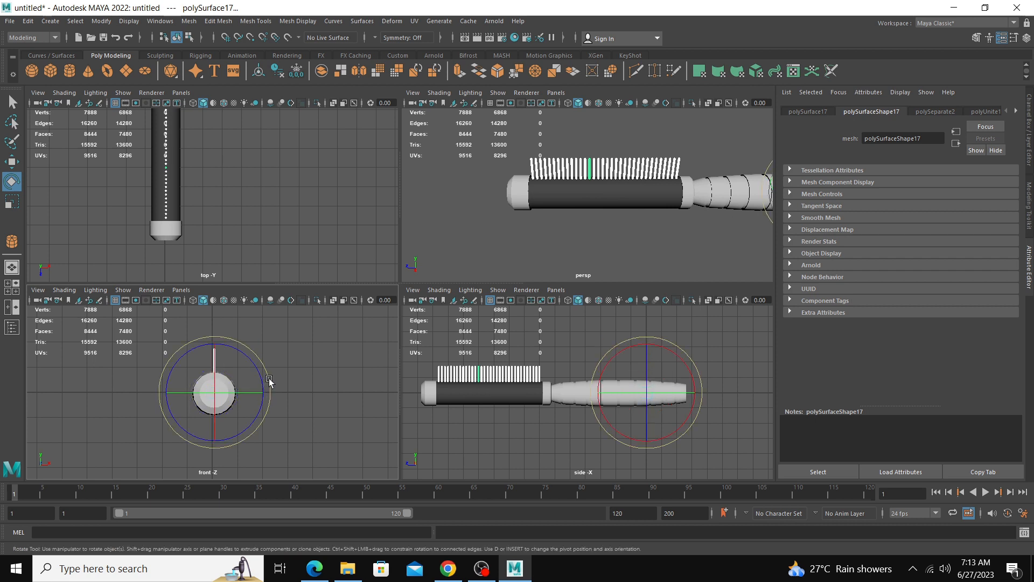
Step: Duplicate the selected bristles with a Z rotation of about -31.3° and repeat the rotated copy all the way around the sleeve
shift+drag(269, 373, 286, 408)
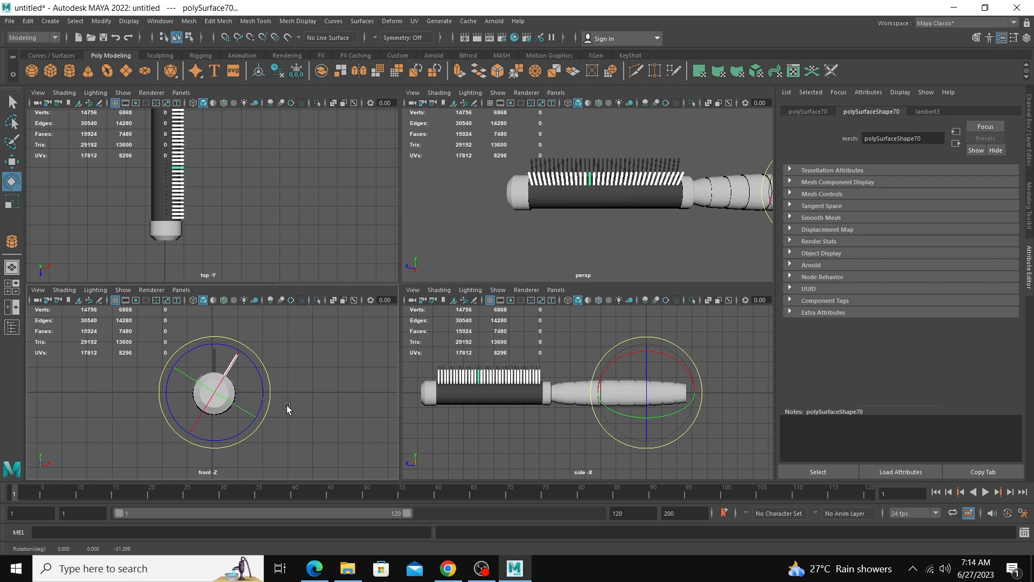
key(shift+d)
key(shift+d)
key(shift+d)
key(shift+d)
key(shift+d)
key(shift+d)
key(shift+d)
key(shift+d)
key(shift+d)
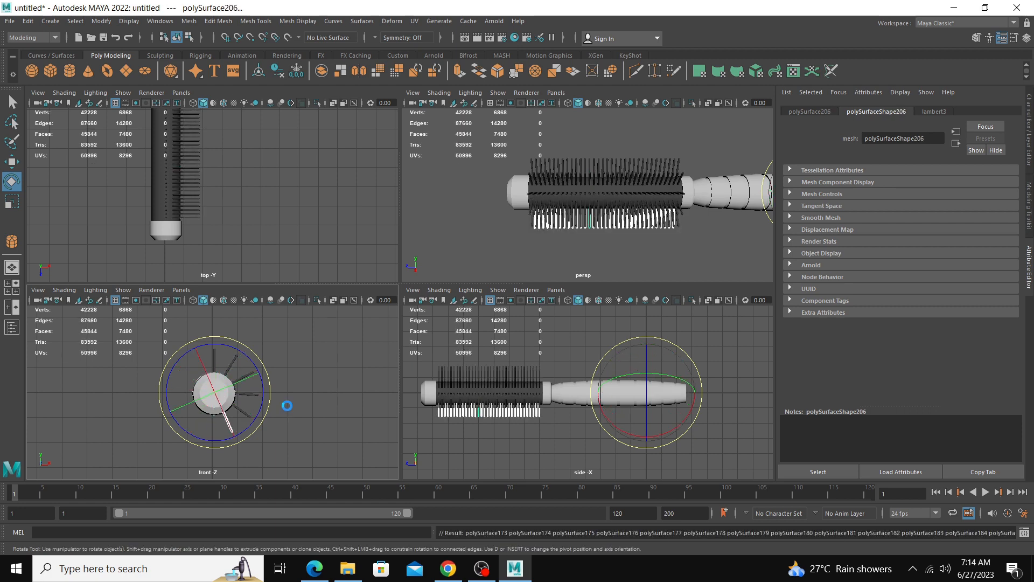
key(shift+d)
key(shift+d)
key(shift+d)
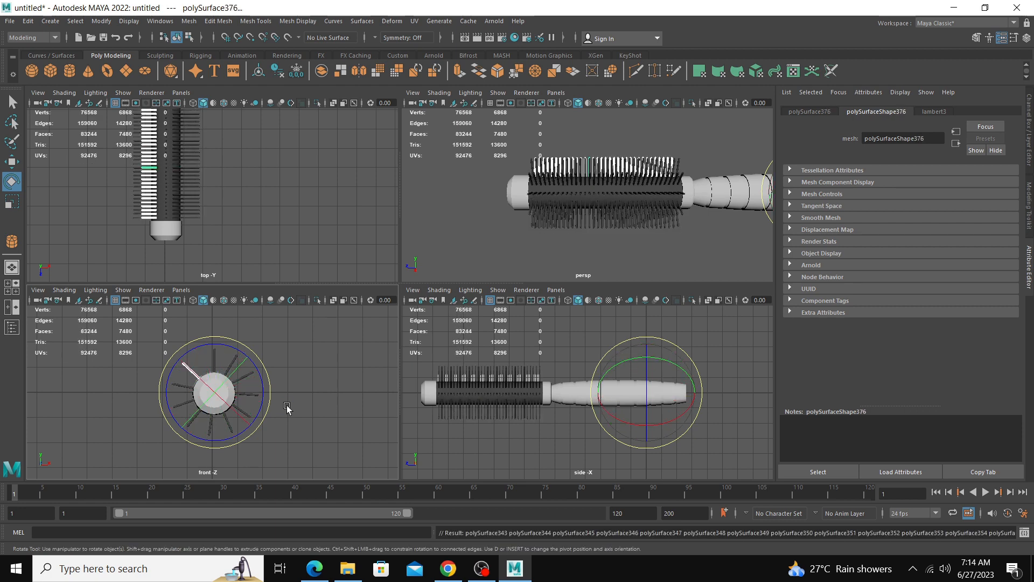
Step: Slightly rotate the last bristle row and one pin of its neighbouring row to adjust their spacing around the sleeve
drag(277, 387, 271, 386)
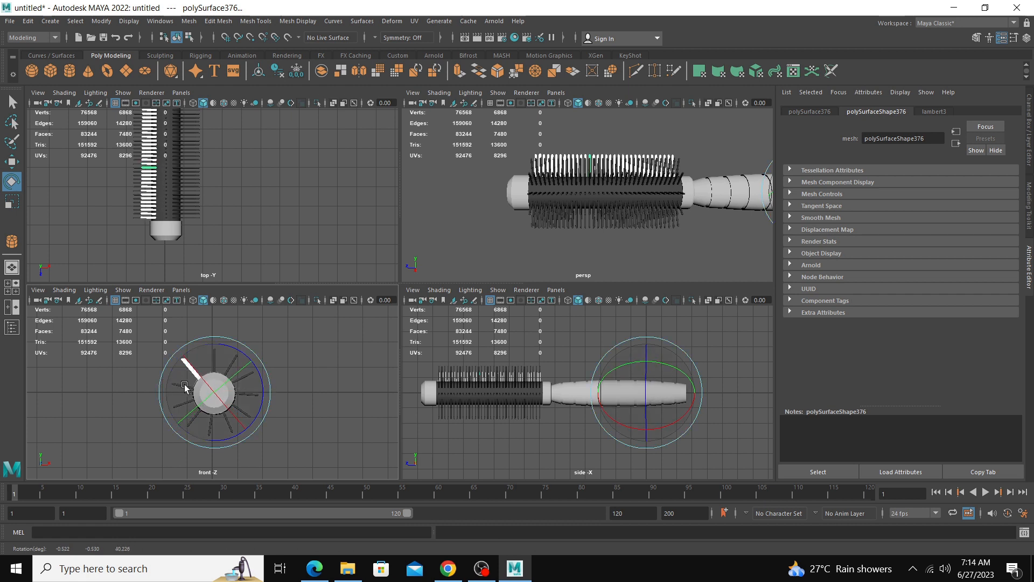
key(w)
click(184, 387)
key(e)
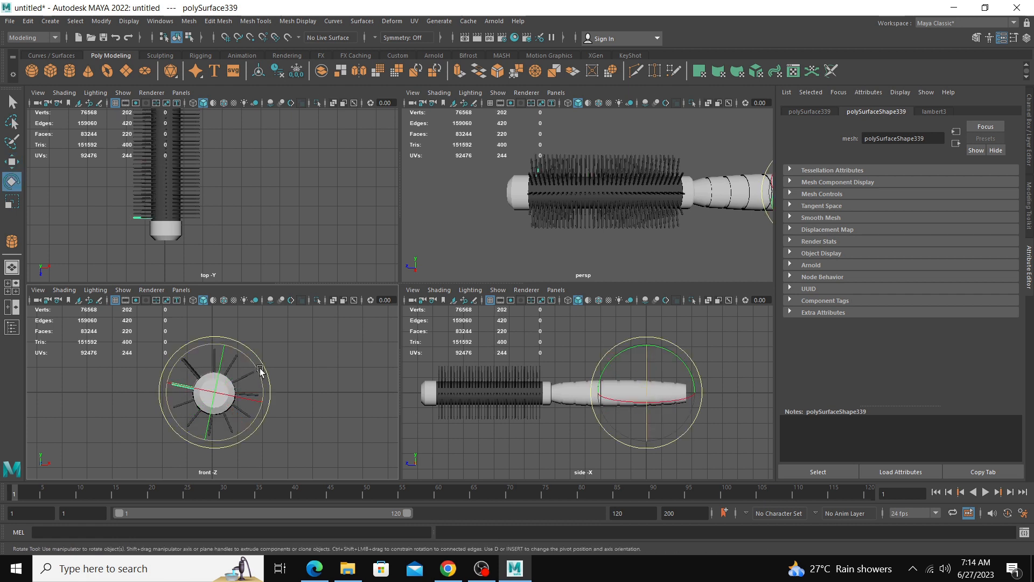
drag(261, 371, 264, 373)
click(301, 347)
Step: Try black and a mid grey with value 0.451 as the colour of the bristles' lambert3 material
key(space)
mouse_move(624, 245)
alt+mouse_down()
mouse_move(431, 259)
mouse_move(517, 222)
mouse_move(337, 233)
mouse_move(318, 311)
mouse_move(418, 418)
mouse_move(483, 309)
mouse_move(420, 269)
mouse_move(351, 259)
mouse_move(434, 289)
alt+mouse_up()
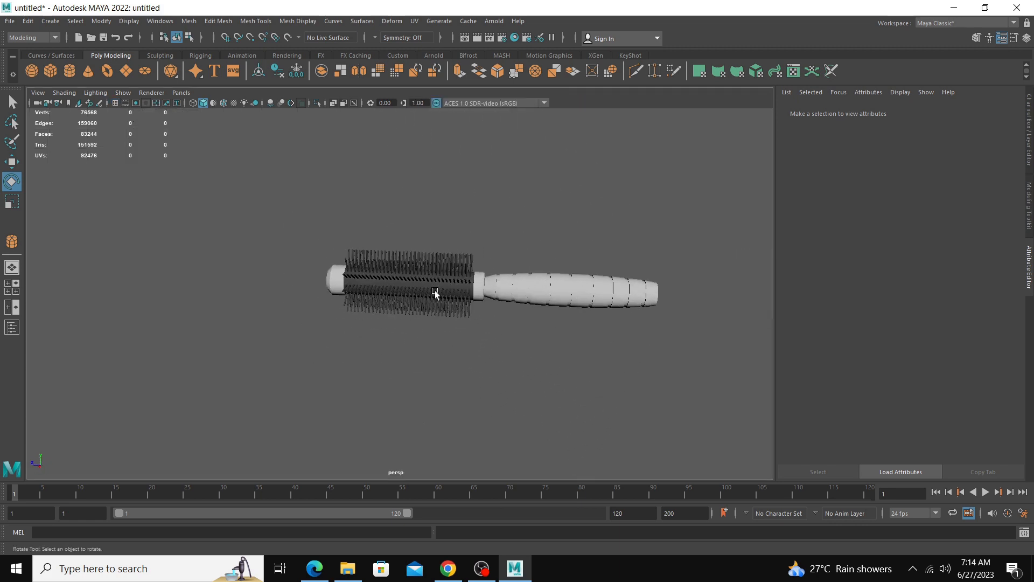
click(444, 279)
click(922, 111)
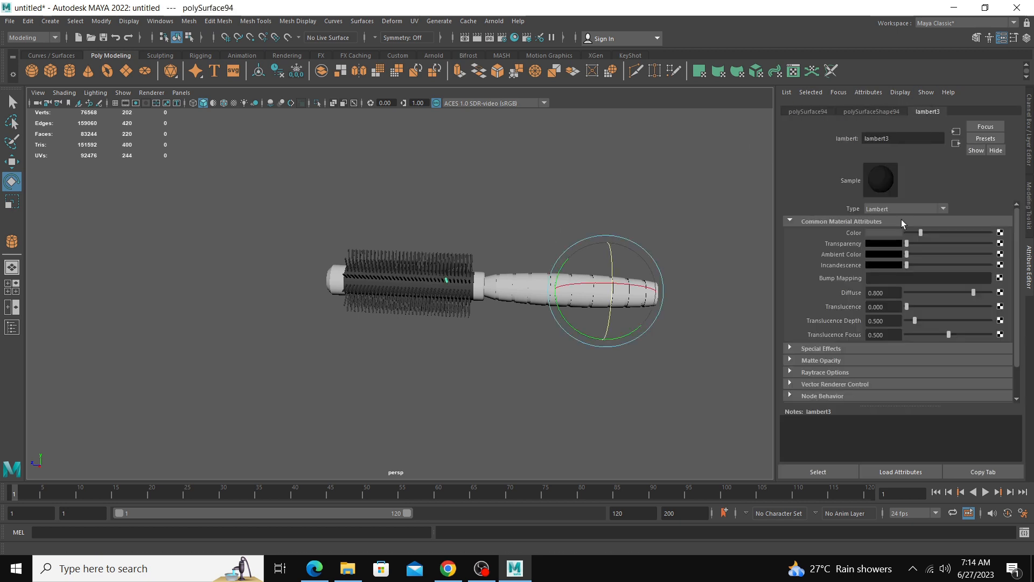
click(892, 230)
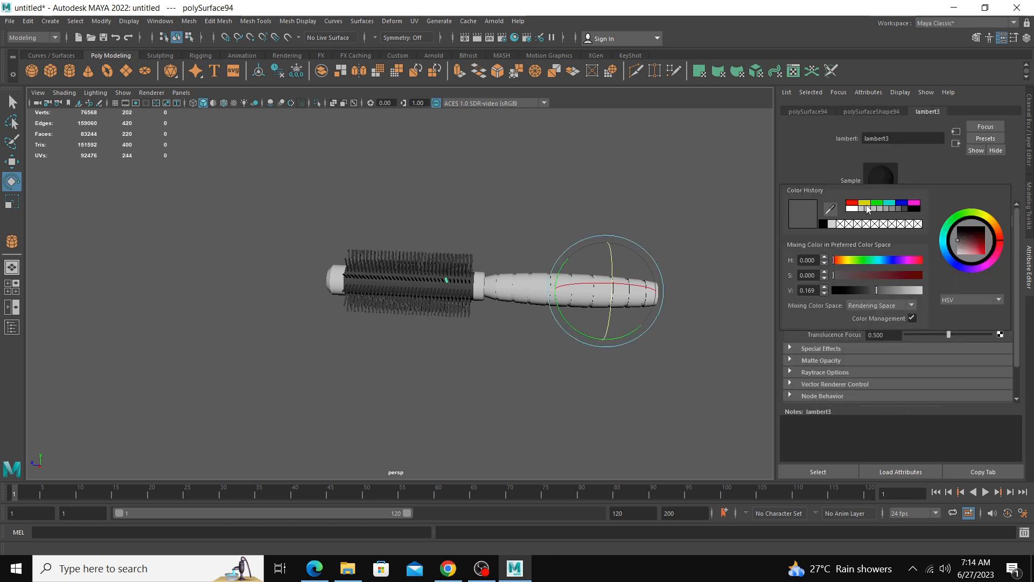
click(823, 224)
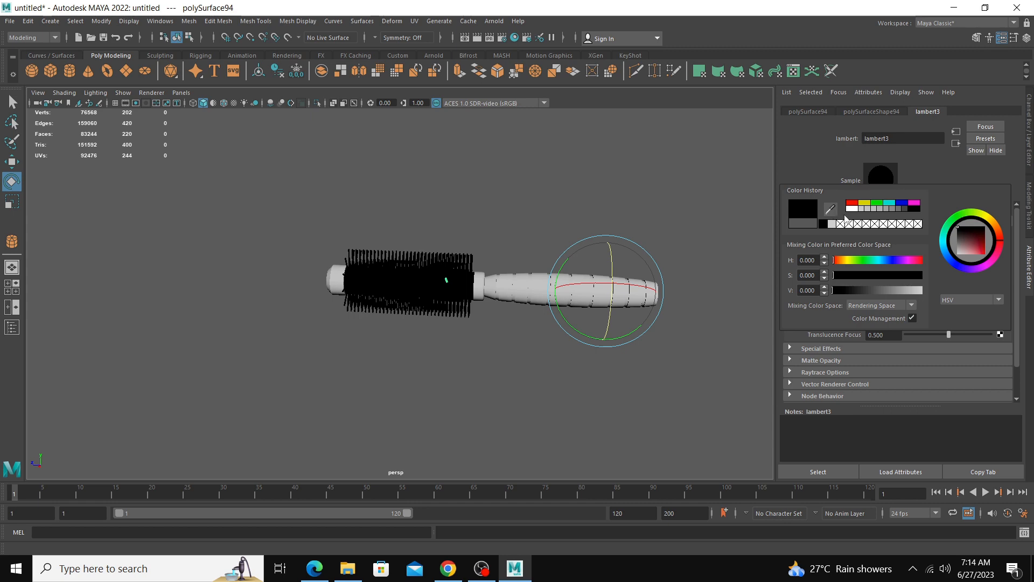
click(886, 209)
click(593, 205)
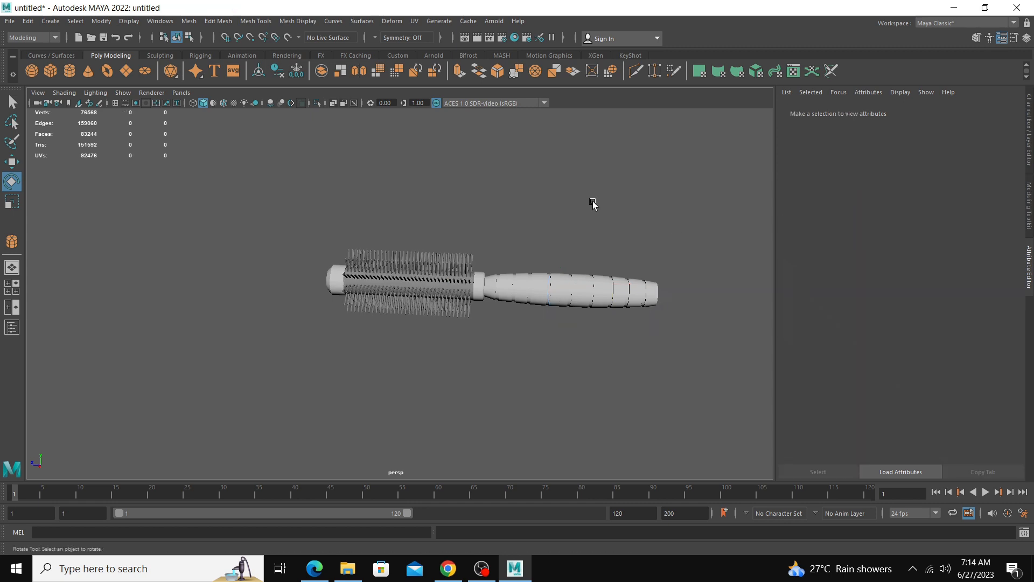
Step: Darken the lambert3 material of the bristles and sleeve to a grey with value about 0.3 and close the colour editor
mouse_move(593, 205)
alt+mouse_down()
mouse_move(526, 251)
mouse_move(605, 221)
mouse_move(579, 197)
mouse_move(542, 245)
alt+mouse_up()
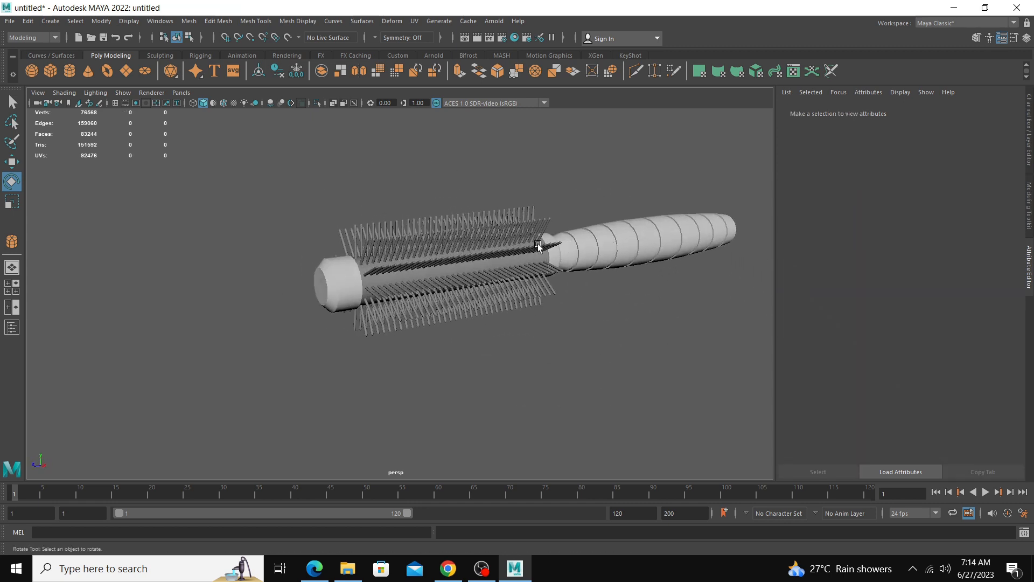
click(541, 245)
click(881, 235)
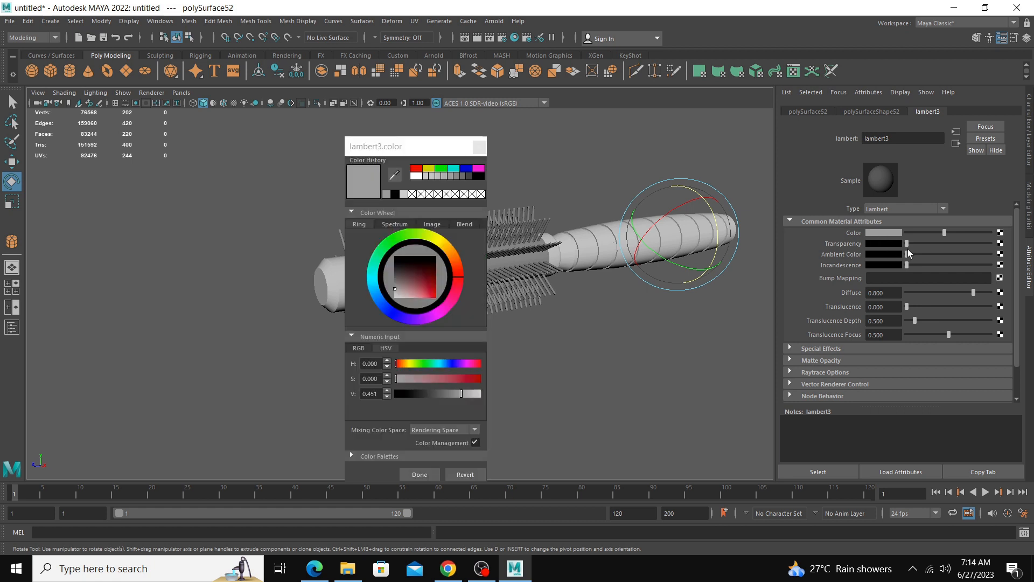
drag(947, 231, 932, 232)
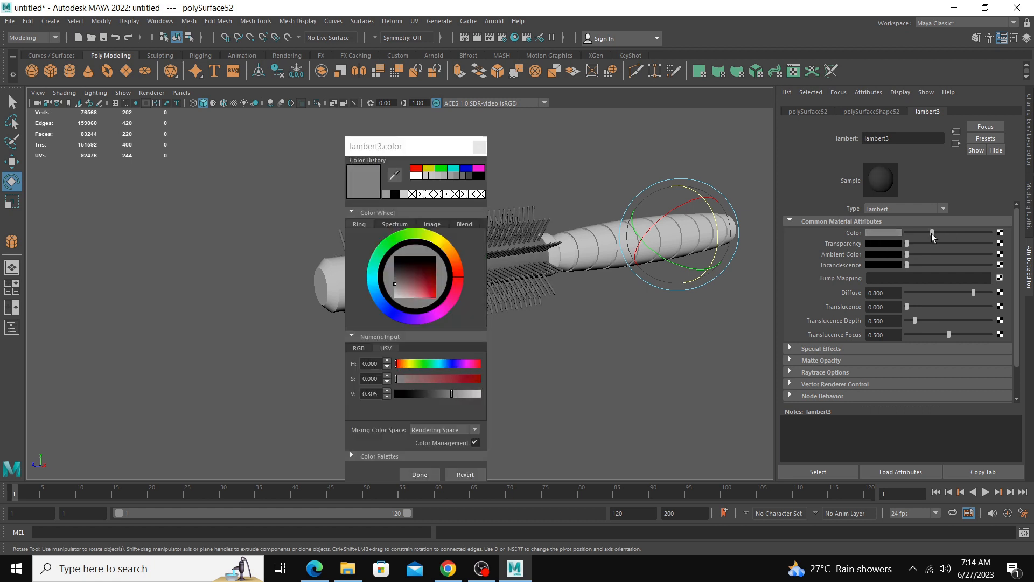
click(541, 385)
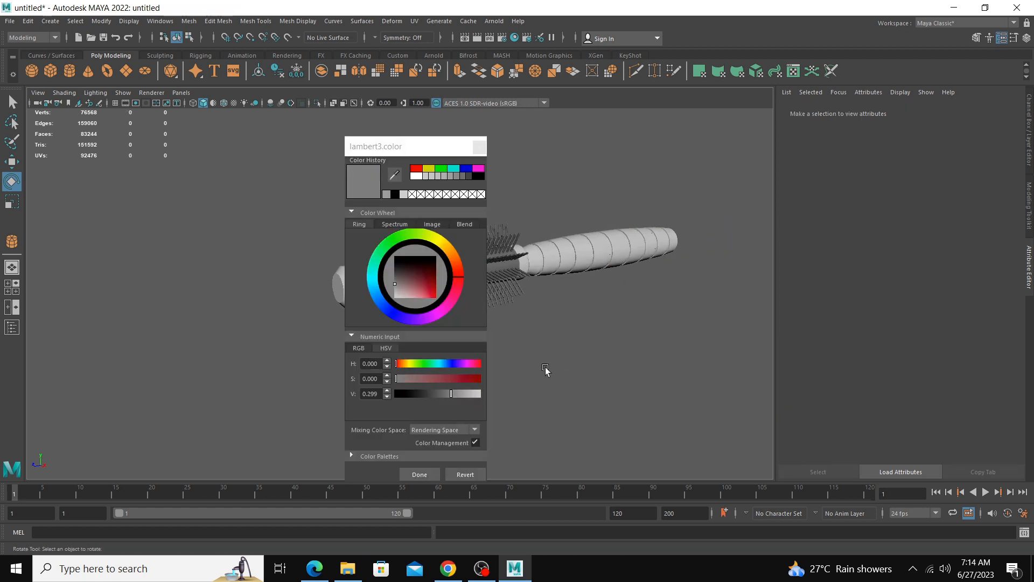
click(480, 146)
Step: Select the brush's grooved handle and smooth its surface display
alt+drag(561, 180, 605, 356)
click(598, 358)
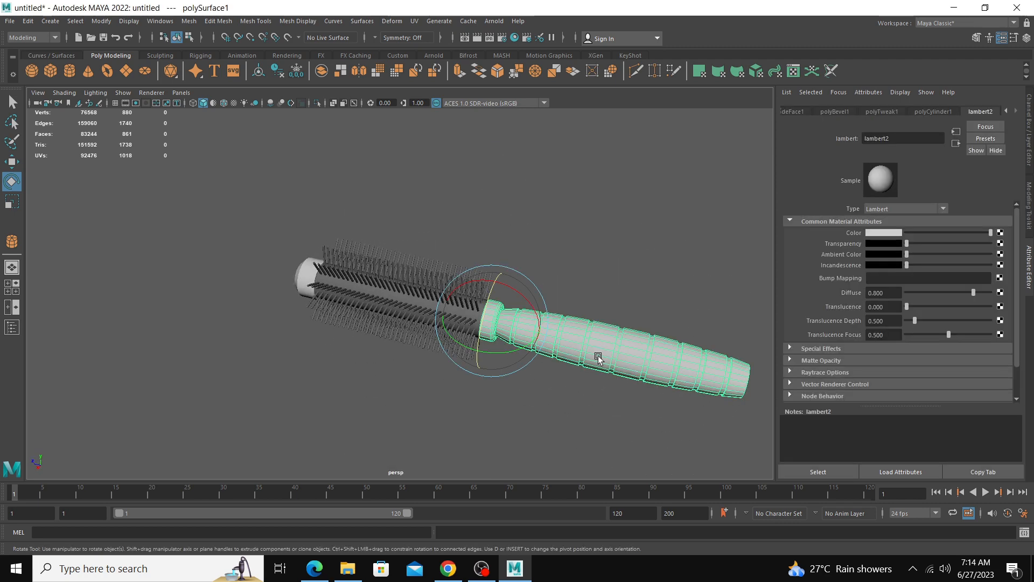
click(602, 412)
alt+drag(605, 408, 487, 411)
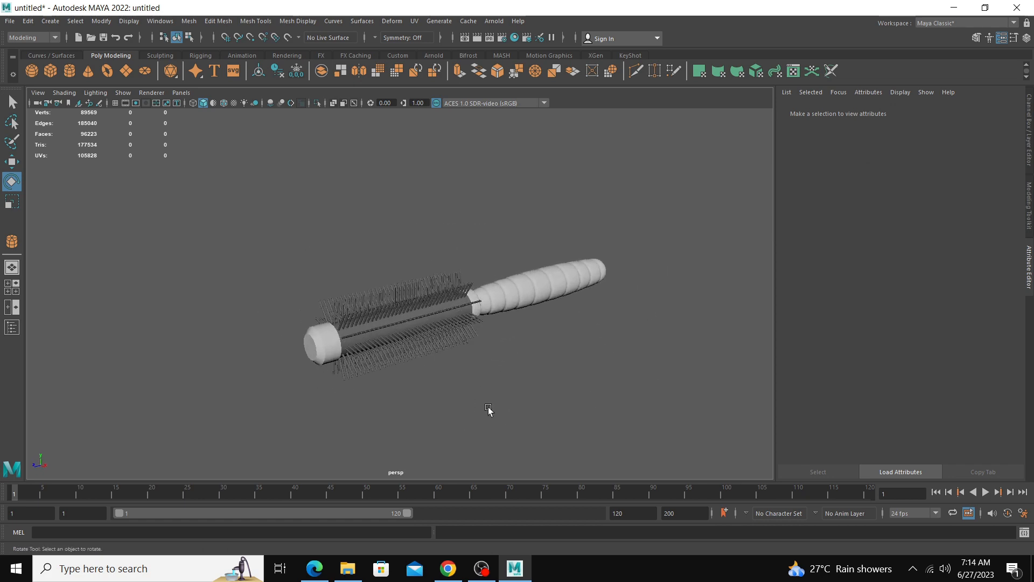
Step: Examine the whole hairbrush from several angles and distances, checking the end cap, bristle rows, sleeve and handle
alt+right_drag(486, 411, 604, 427)
alt+middle_drag(594, 388, 551, 343)
alt+drag(575, 361, 571, 368)
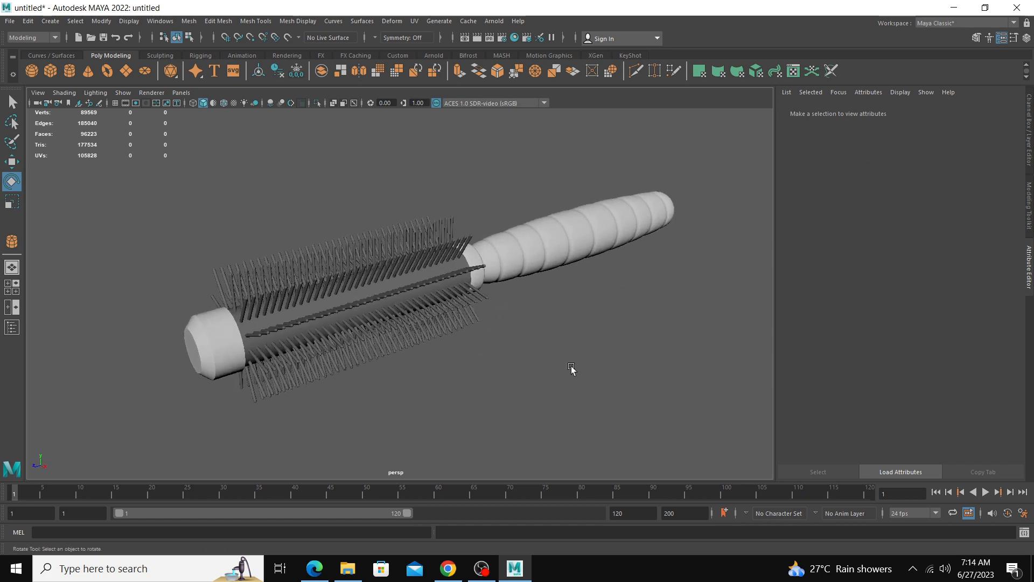
alt+right_drag(571, 368, 492, 352)
alt+drag(492, 352, 505, 344)
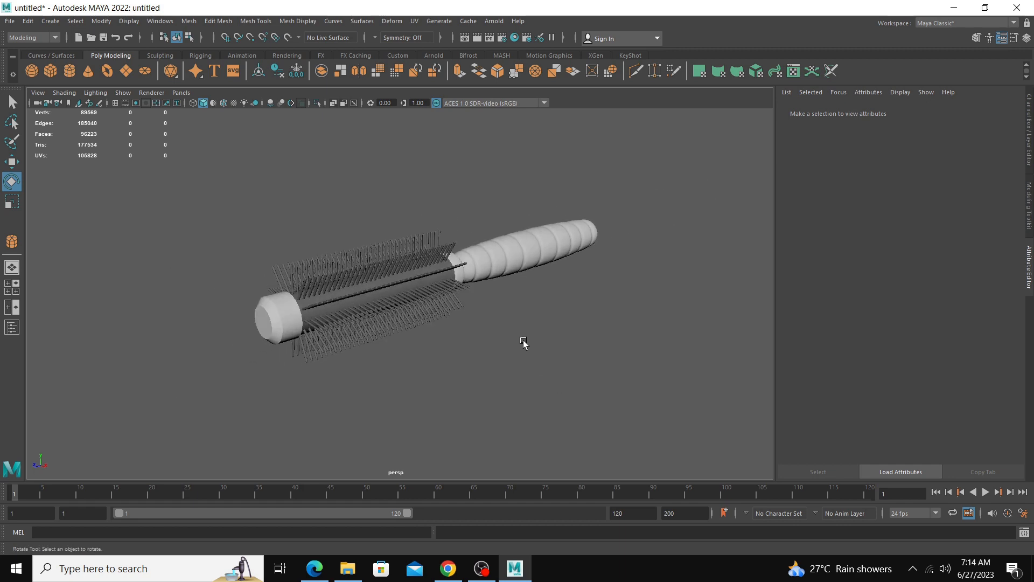
alt+right_drag(587, 350, 534, 349)
alt+drag(535, 352, 512, 347)
scroll(502, 372, up, 4)
click(268, 315)
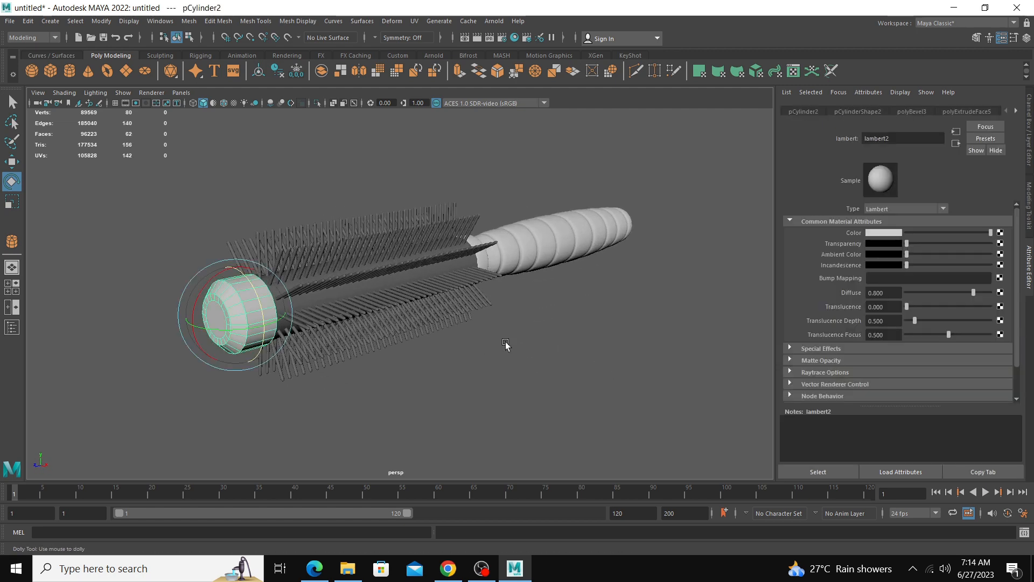
scroll(484, 372, down, 4)
click(470, 386)
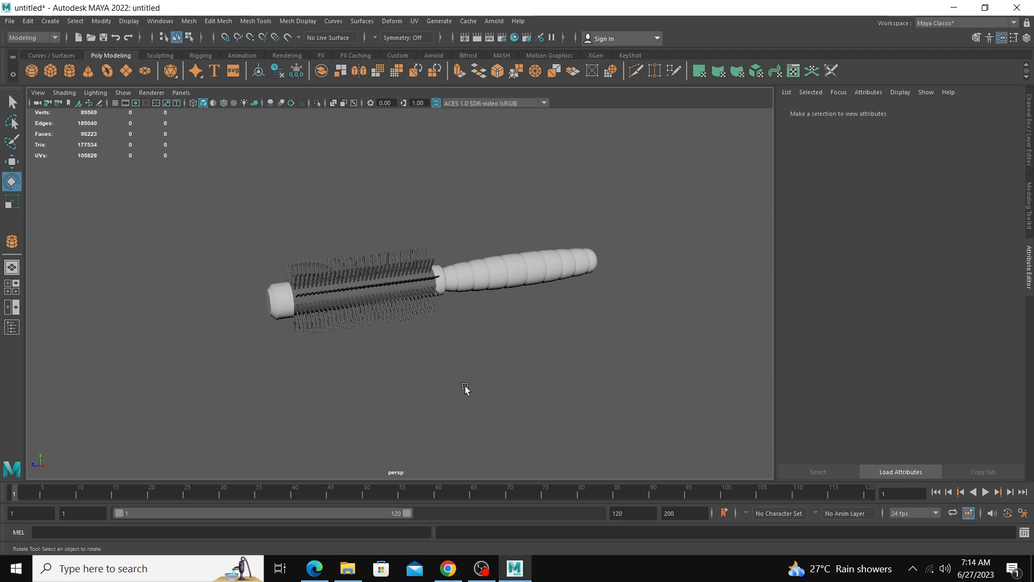
alt+drag(465, 389, 507, 381)
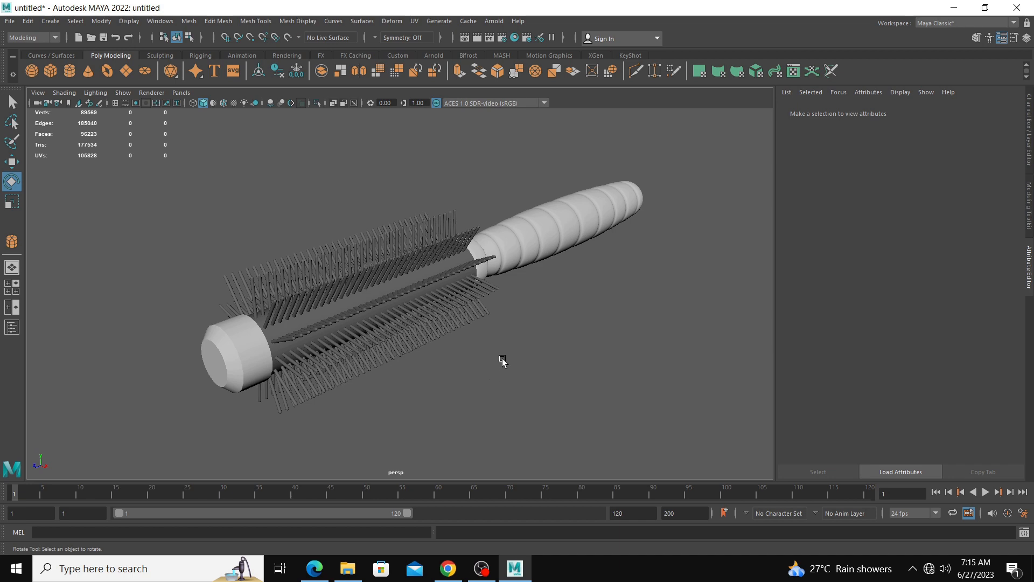
Step: Slightly scale the grooved handle about its collar beside the bristle sleeve, clear the selection and view the complete brush
alt+drag(503, 361, 390, 336)
scroll(398, 334, up, 5)
click(434, 280)
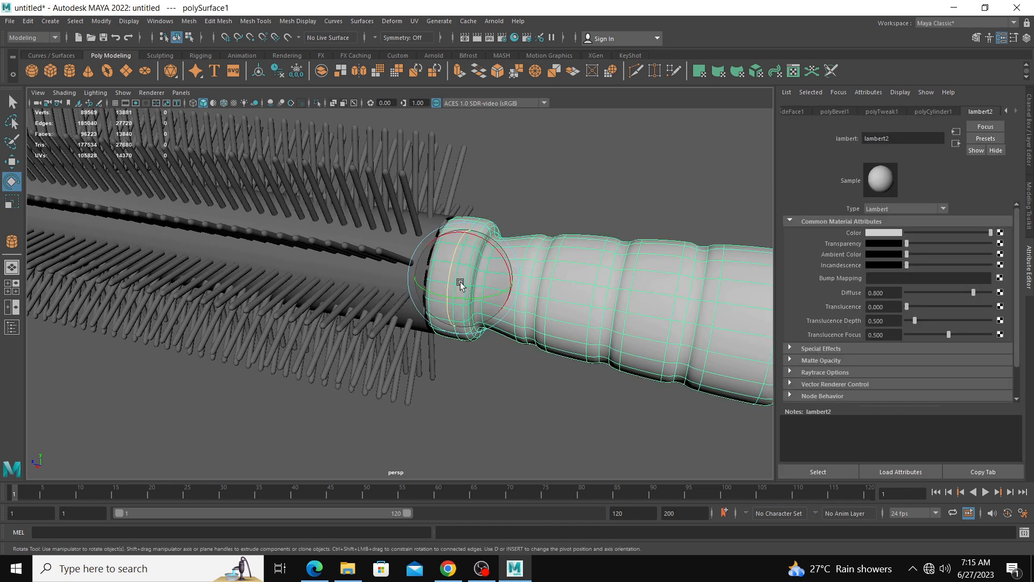
key(r)
drag(463, 279, 518, 299)
click(488, 446)
scroll(318, 345, down, 5)
alt+drag(317, 346, 417, 345)
mouse_move(478, 570)
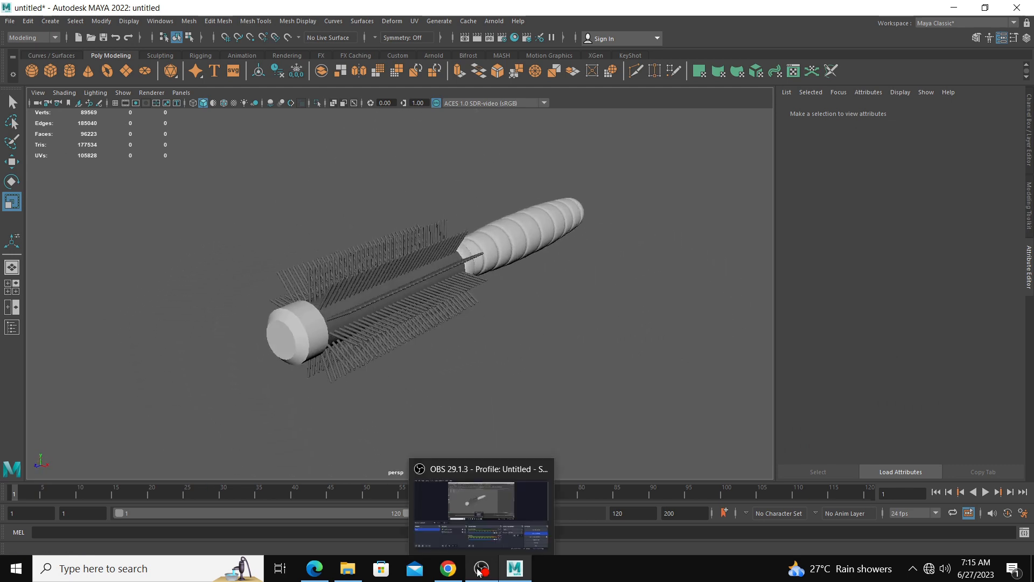